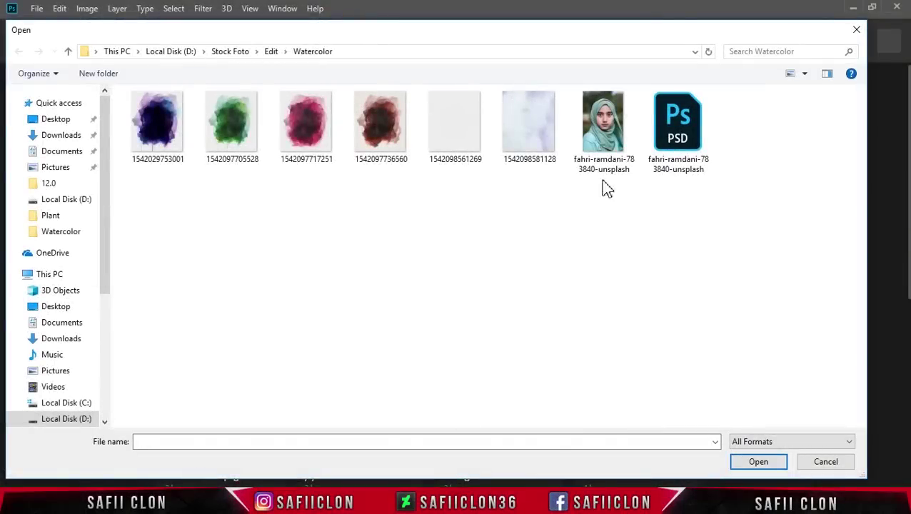
Open the hijab portrait photo and zoom in on it.
{"action": "left_click", "coordinate": [604, 134]}
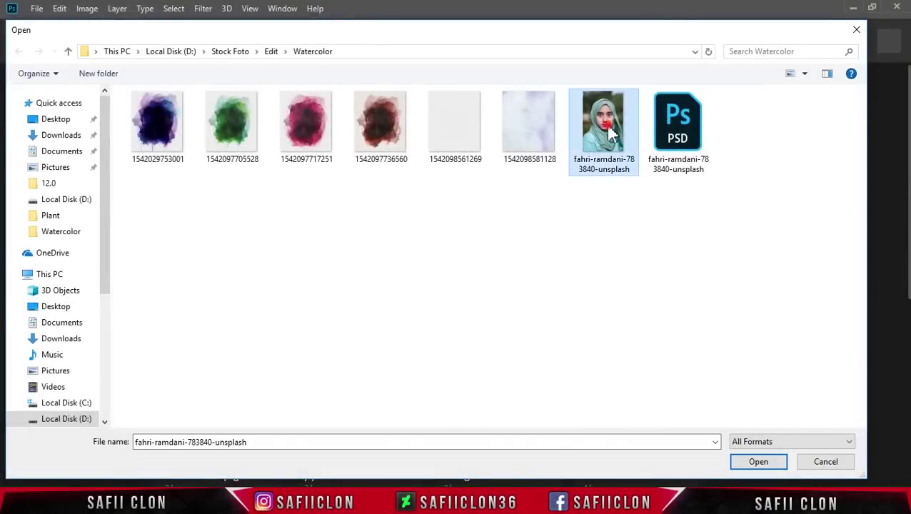
{"action": "left_click", "coordinate": [762, 462]}
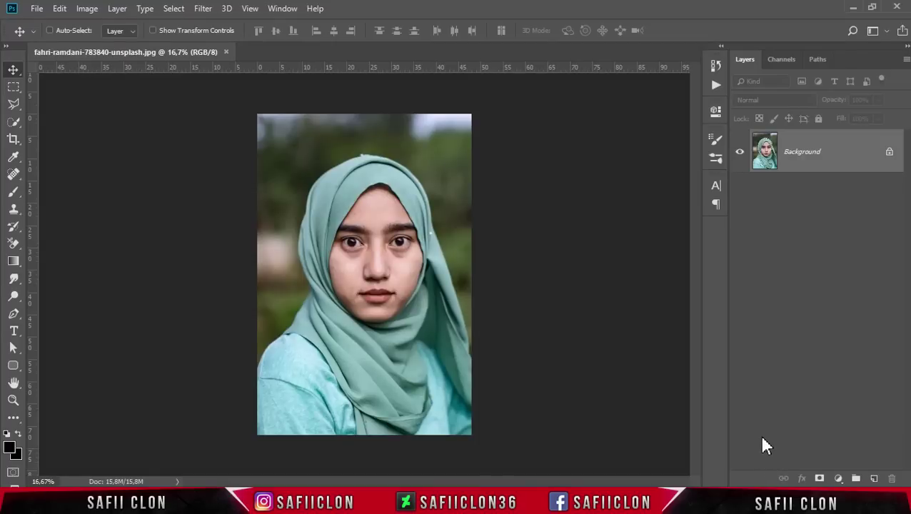
{"action": "key", "text": "ctrl+plus"}
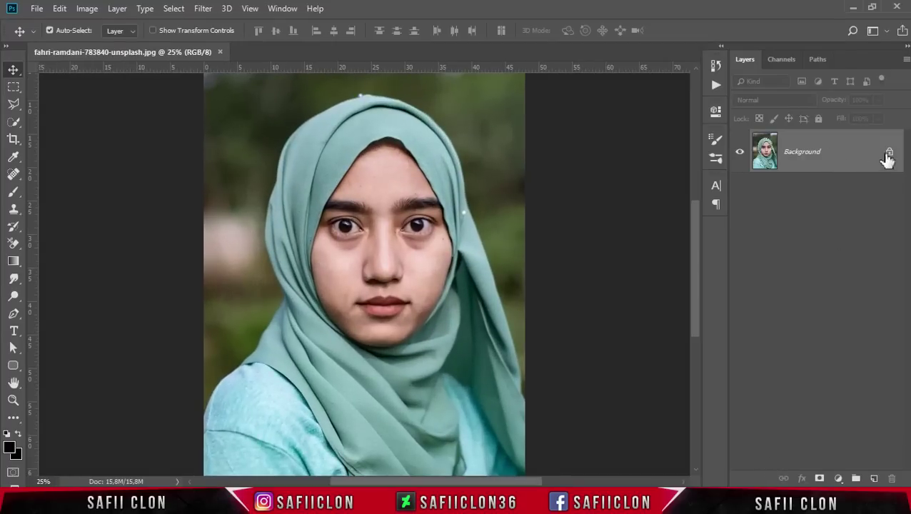
Unlock the background layer and duplicate it.
{"action": "left_click", "coordinate": [889, 153]}
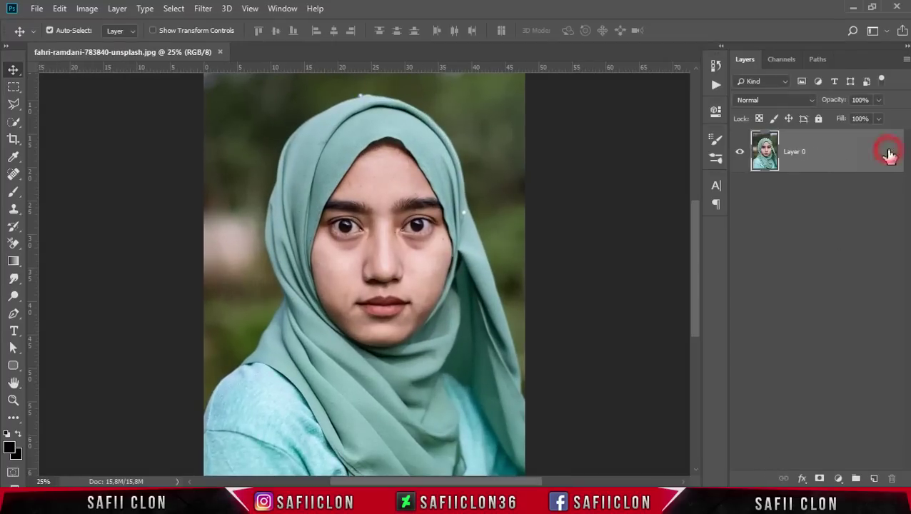
{"action": "right_click", "coordinate": [845, 155]}
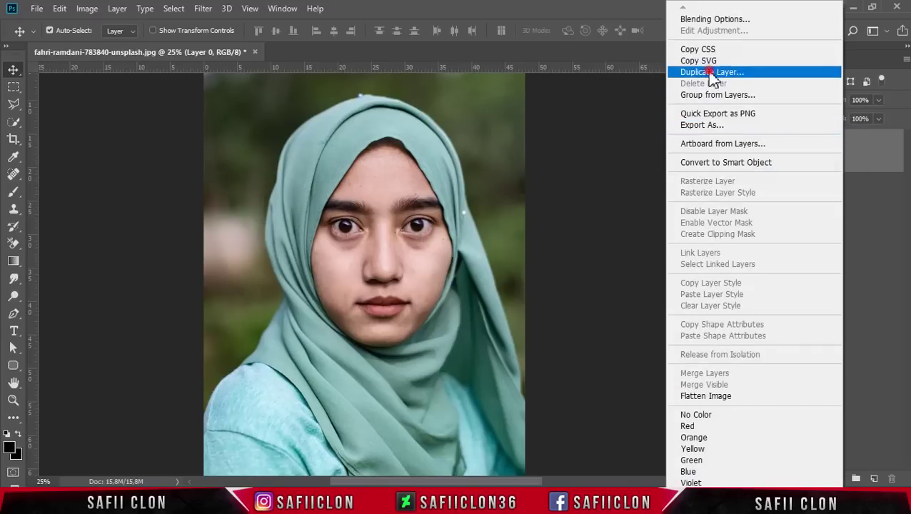
{"action": "left_click", "coordinate": [713, 74]}
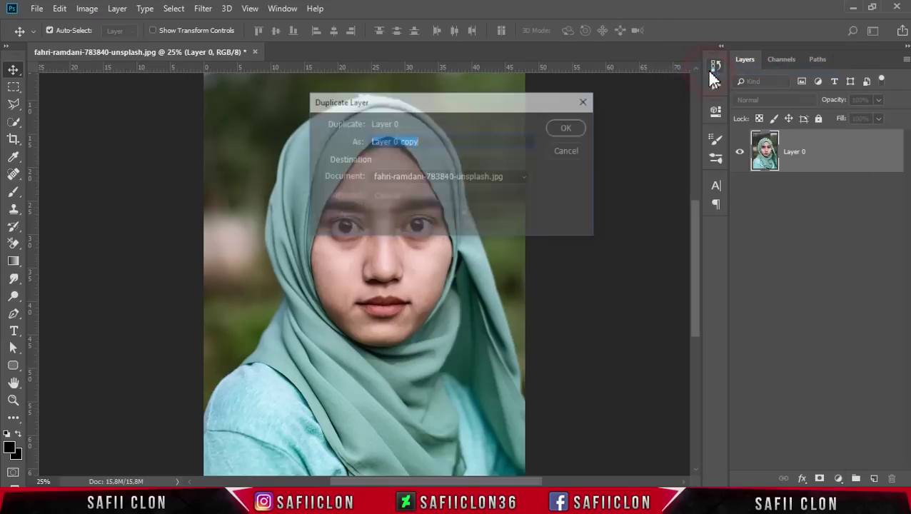
{"action": "left_click", "coordinate": [569, 126]}
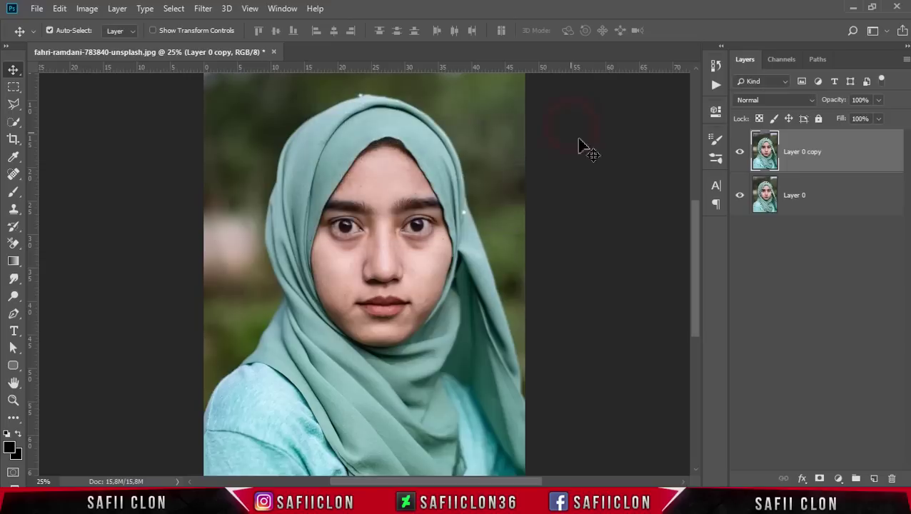
Rename the original layer ORIGINAL and the copy EDIT.
{"action": "left_click", "coordinate": [797, 203]}
{"action": "double_click", "coordinate": [794, 196]}
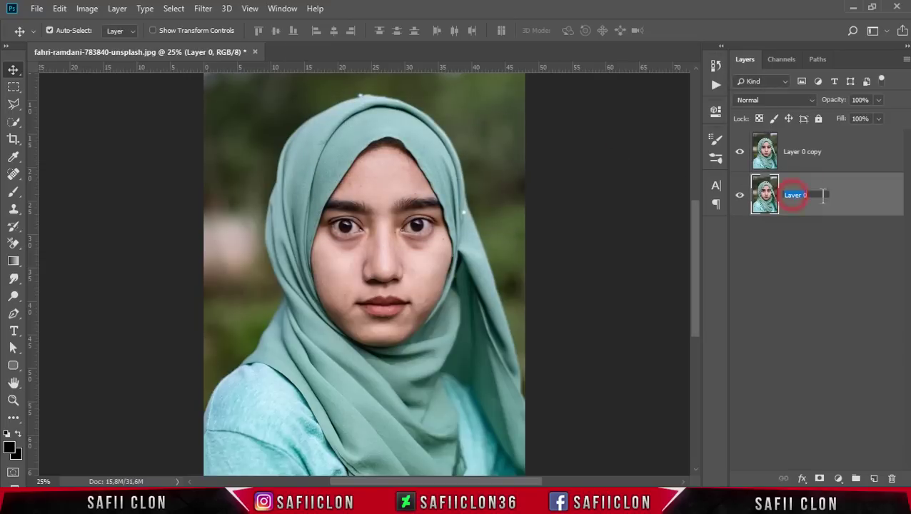
{"action": "type", "text": "ORIGINAL"}
{"action": "key", "text": "Return"}
{"action": "left_click", "coordinate": [801, 157]}
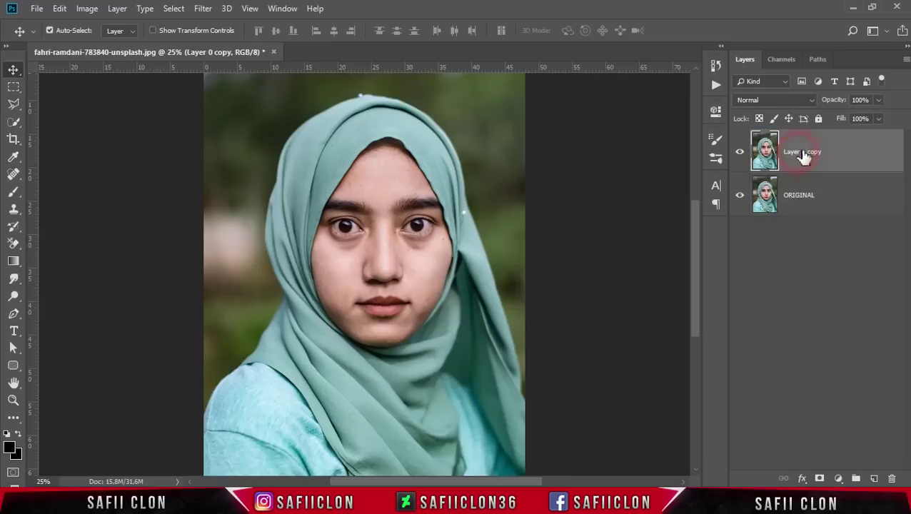
{"action": "double_click", "coordinate": [802, 154]}
{"action": "type", "text": "E"}
{"action": "left_click", "coordinate": [851, 157]}
Convert the EDIT layer to a smart object.
{"action": "right_click", "coordinate": [819, 150]}
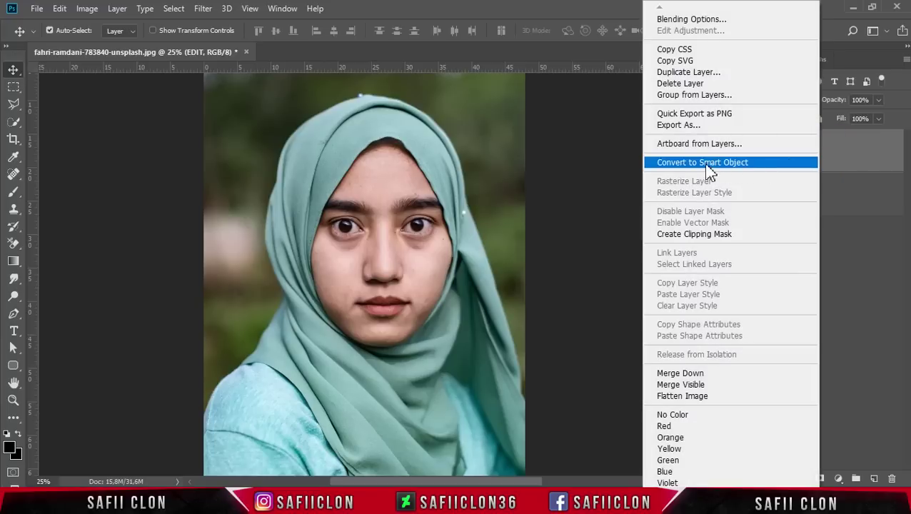
{"action": "left_click", "coordinate": [730, 170]}
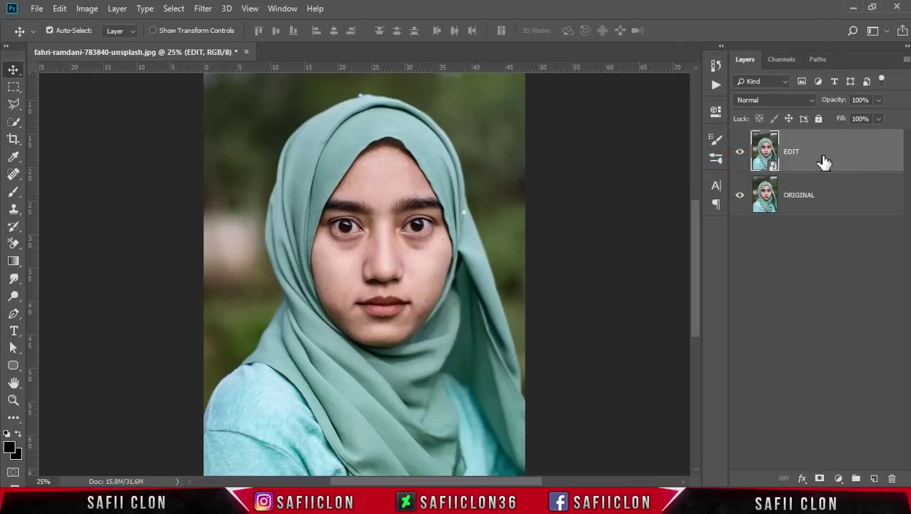
{"action": "left_click", "coordinate": [201, 9]}
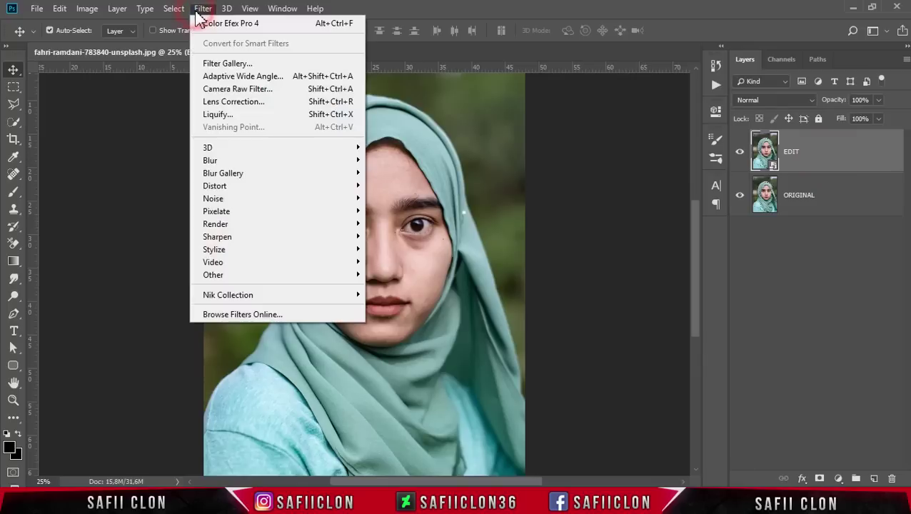
Apply the Artistic Dry Brush filter in the Filter Gallery with brush size 10.
{"action": "left_click", "coordinate": [250, 63]}
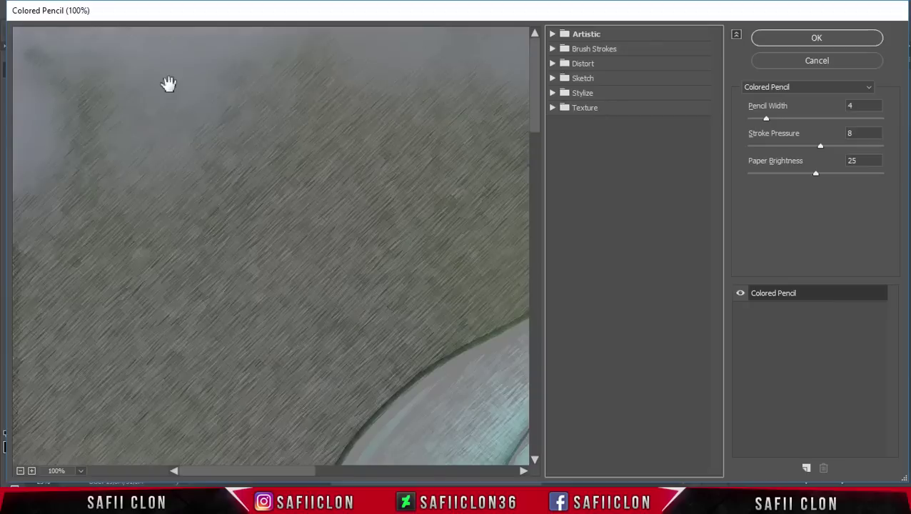
{"action": "left_click_drag", "start_coordinate": [462, 408], "coordinate": [136, 173]}
{"action": "left_click_drag", "start_coordinate": [371, 364], "coordinate": [306, 123]}
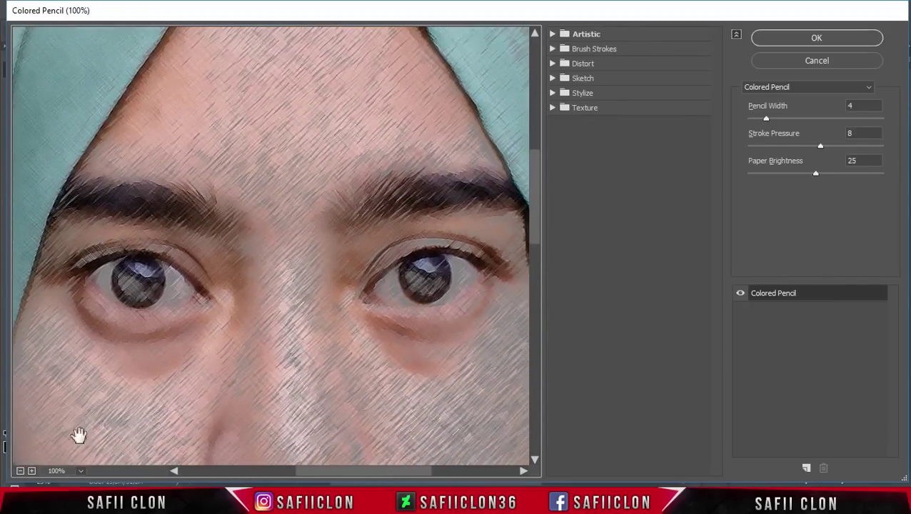
{"action": "left_click", "coordinate": [20, 470]}
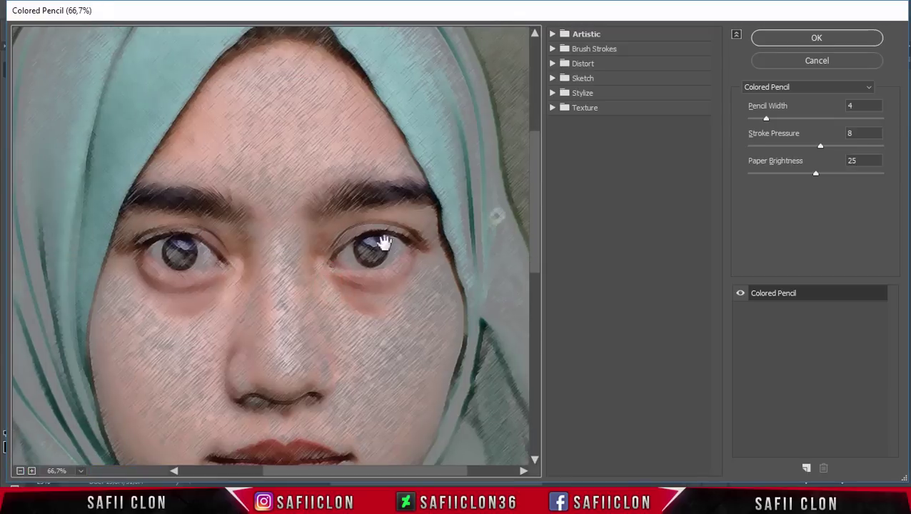
{"action": "left_click", "coordinate": [621, 36]}
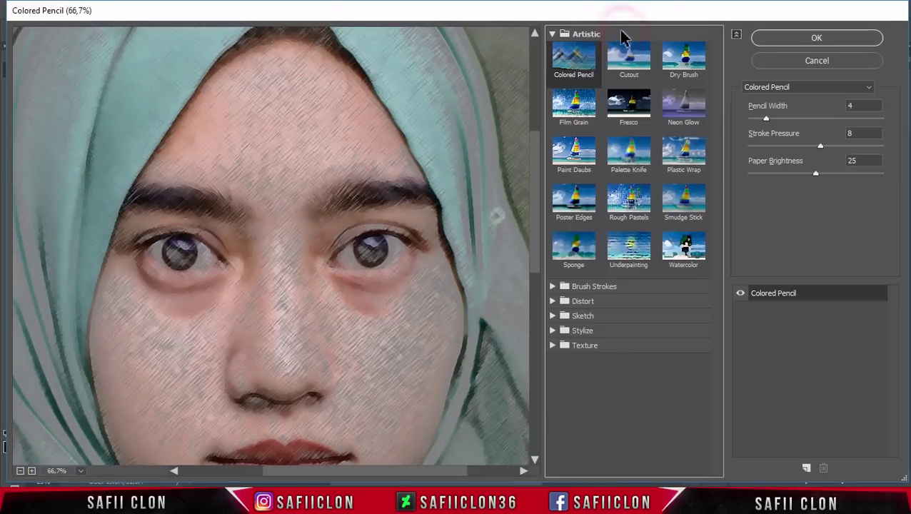
{"action": "left_click", "coordinate": [684, 65]}
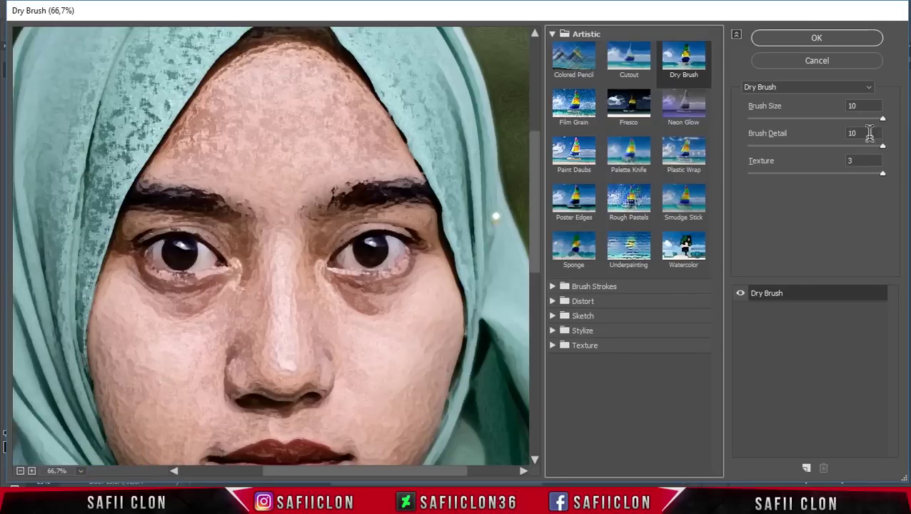
{"action": "left_click", "coordinate": [864, 106]}
{"action": "left_click", "coordinate": [851, 118]}
{"action": "left_click", "coordinate": [881, 119]}
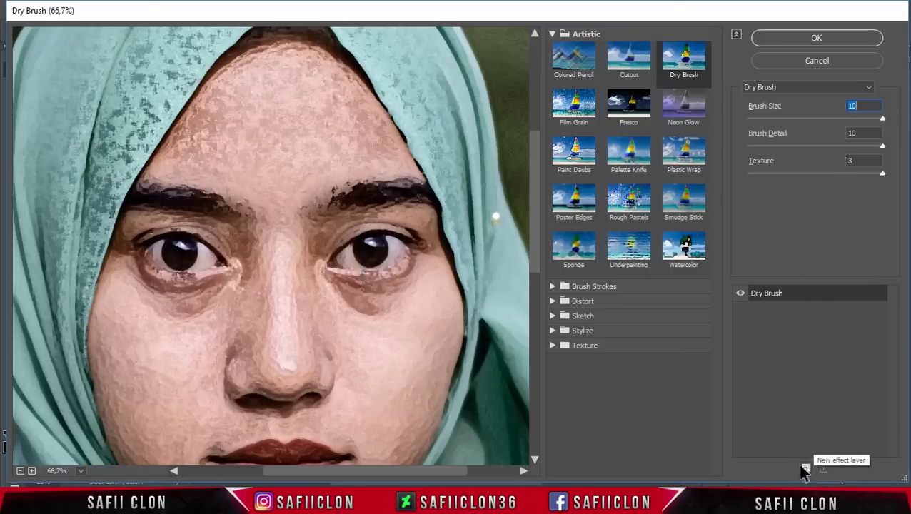
Stack a Cutout effect with 8 levels, edge simplicity 2, fidelity 1, and apply.
{"action": "left_click", "coordinate": [805, 471]}
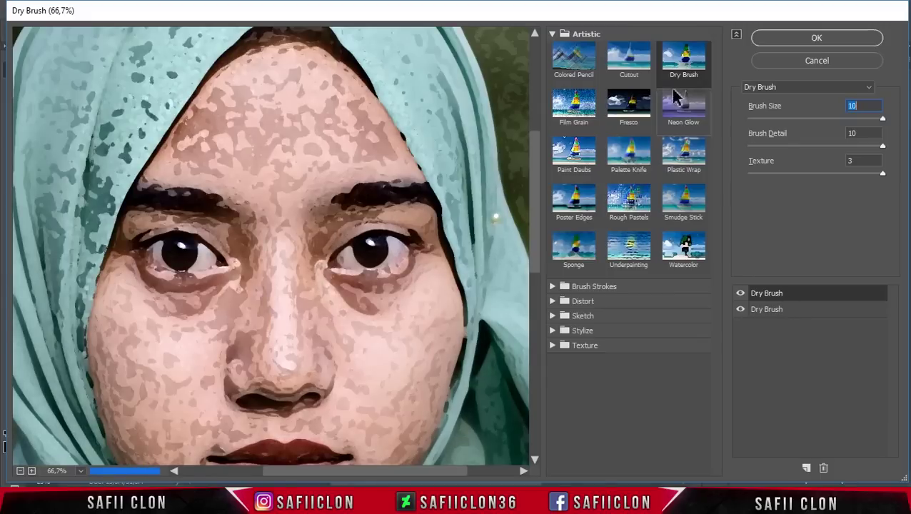
{"action": "left_click", "coordinate": [626, 63]}
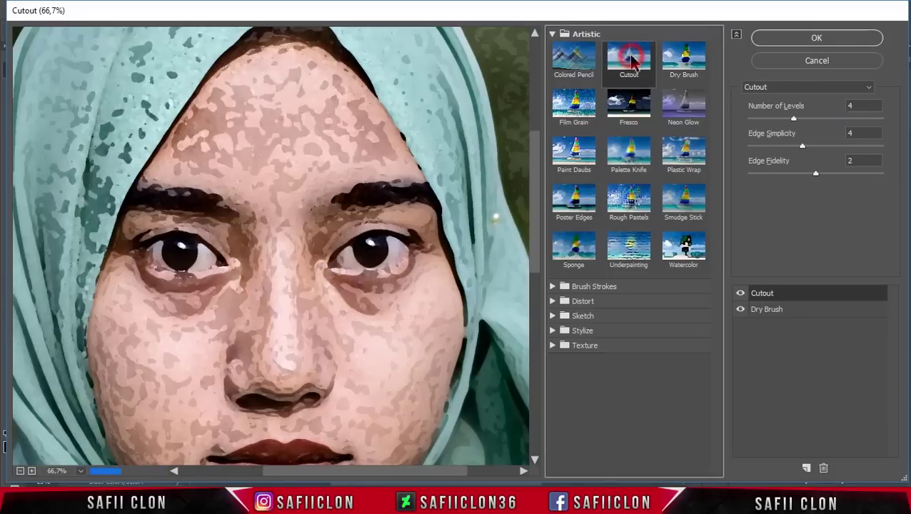
{"action": "left_click", "coordinate": [830, 119]}
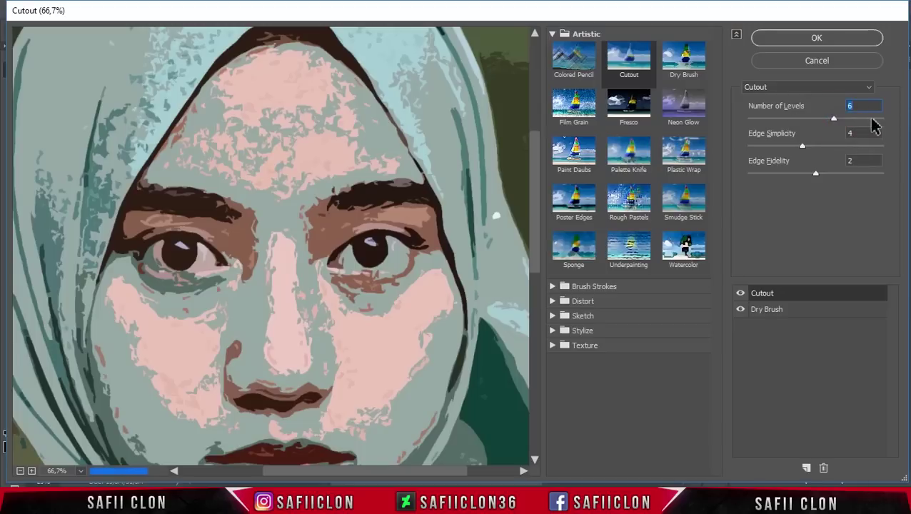
{"action": "left_click", "coordinate": [866, 118]}
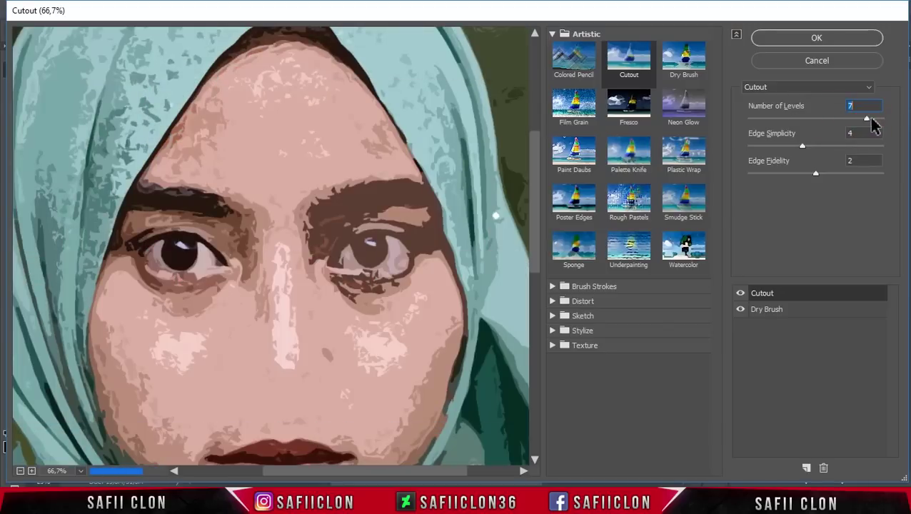
{"action": "left_click", "coordinate": [883, 119]}
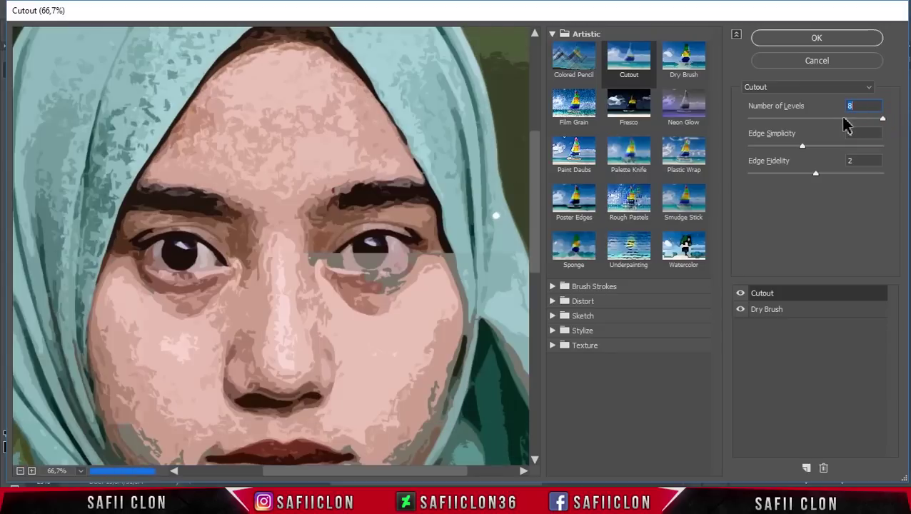
{"action": "left_click", "coordinate": [768, 145]}
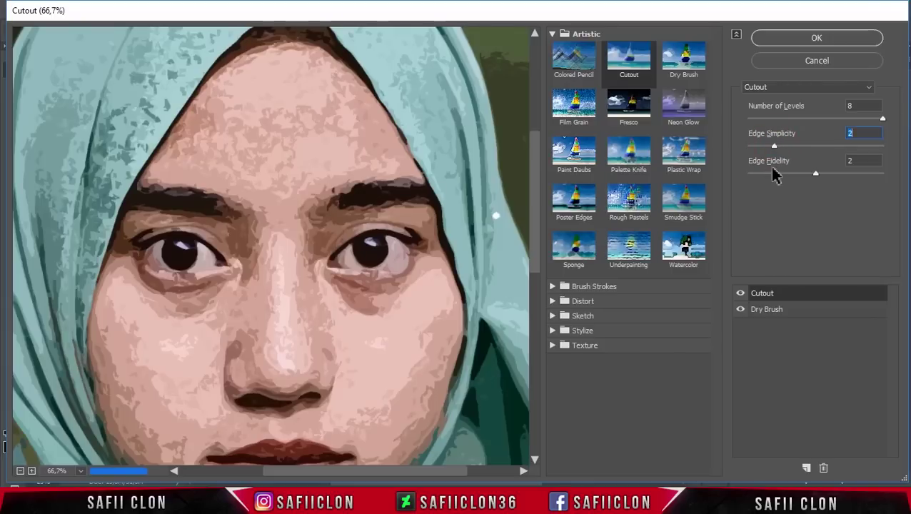
{"action": "left_click", "coordinate": [754, 174]}
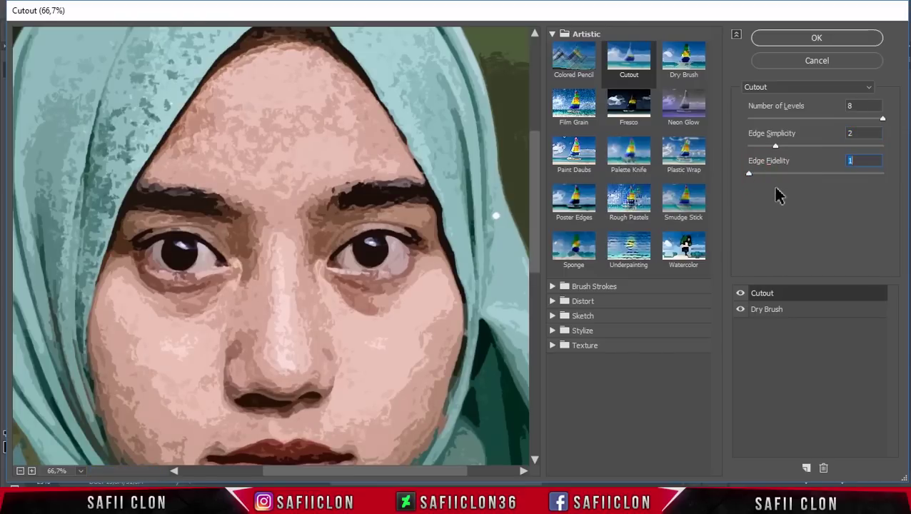
{"action": "left_click", "coordinate": [818, 38]}
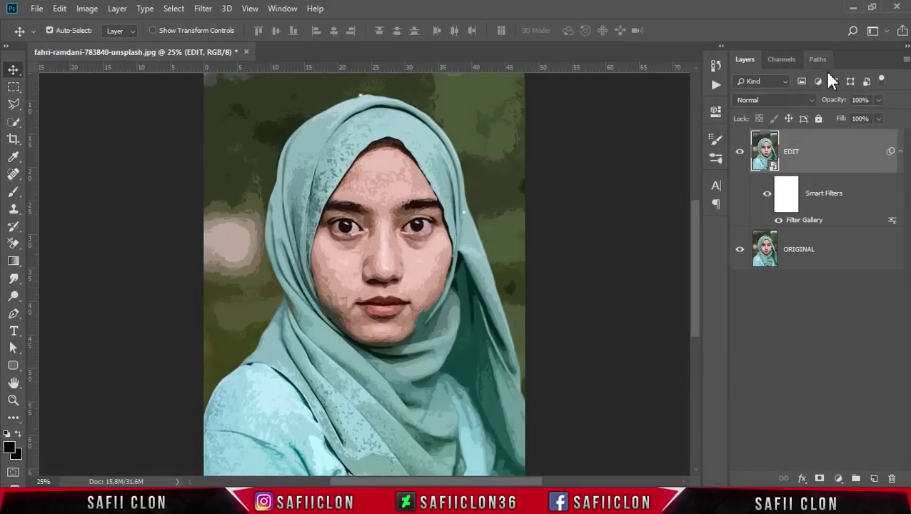
Add the Find Edges filter to the EDIT layer.
{"action": "left_click", "coordinate": [837, 156]}
{"action": "left_click", "coordinate": [203, 10]}
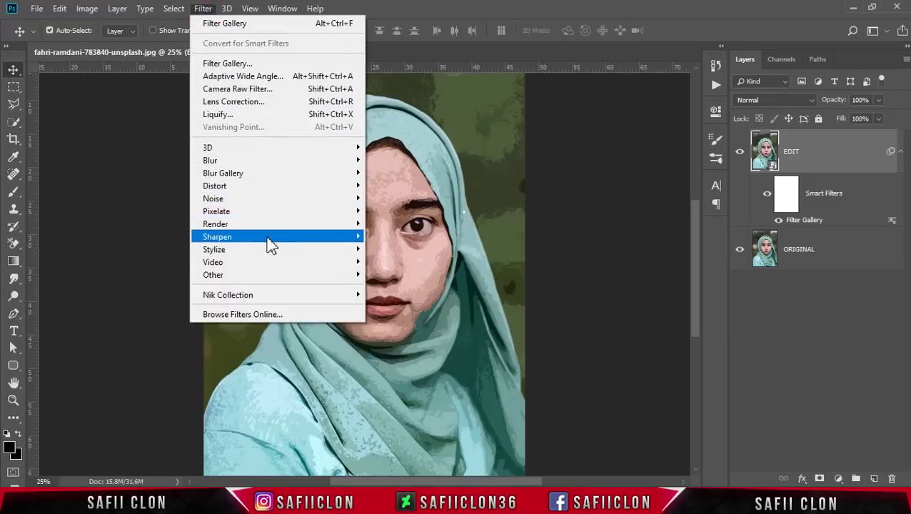
{"action": "mouse_move", "coordinate": [275, 249]}
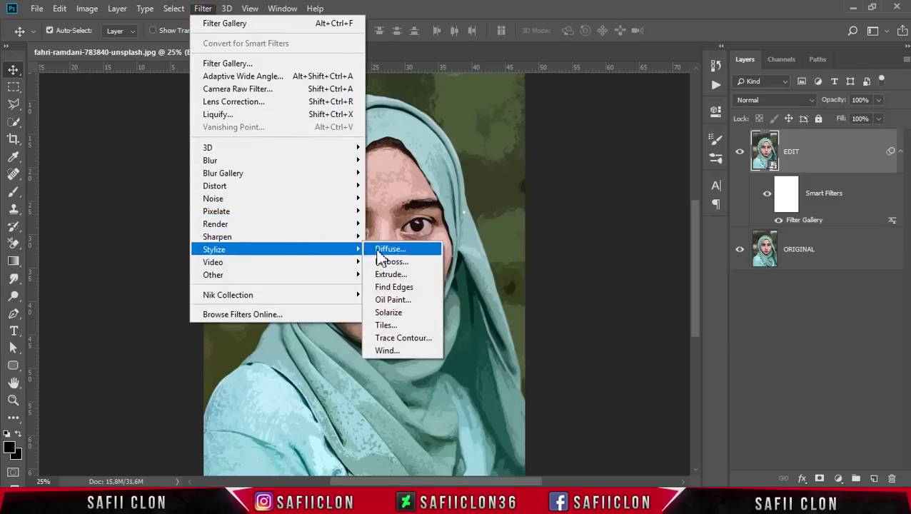
{"action": "left_click", "coordinate": [401, 287]}
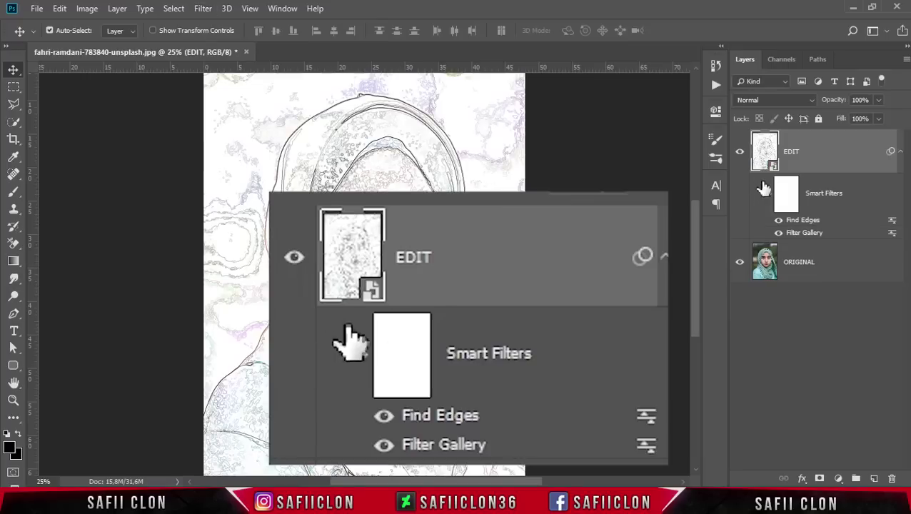
{"action": "left_click", "coordinate": [828, 152]}
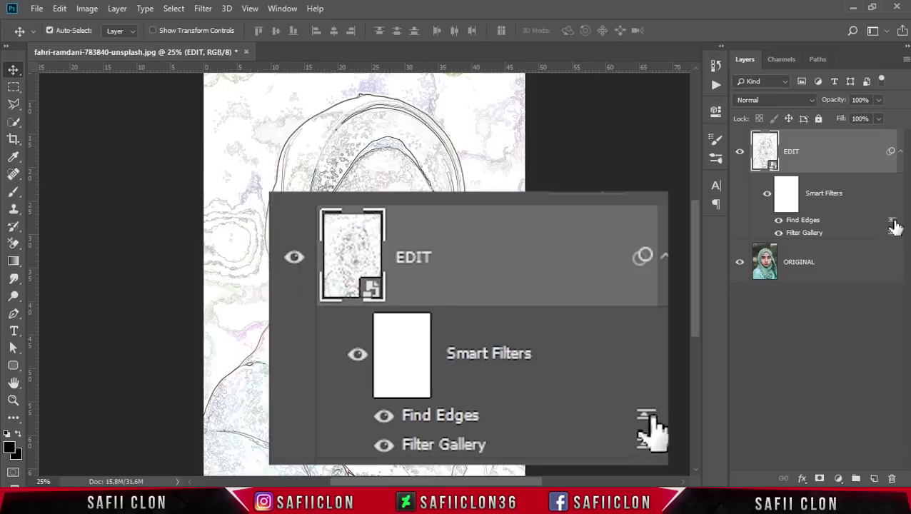
Set the Find Edges filter blending to Multiply at 45% opacity.
{"action": "double_click", "coordinate": [892, 222]}
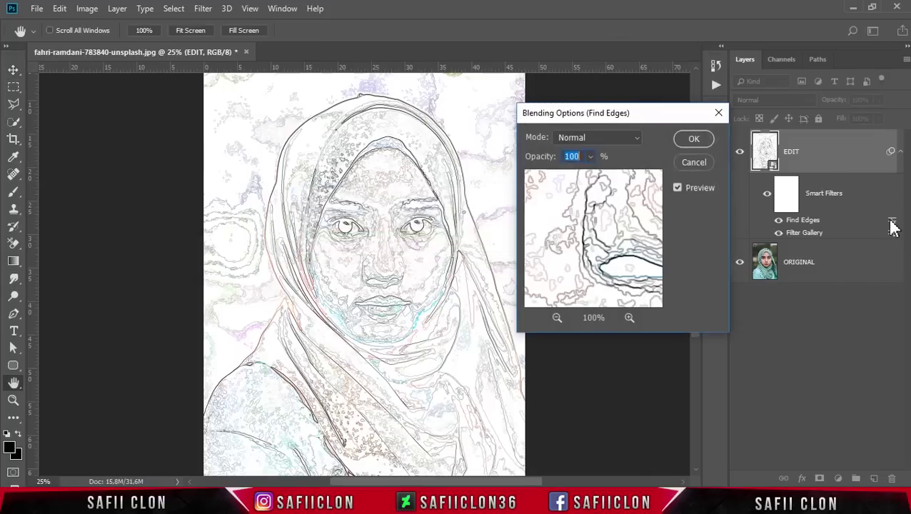
{"action": "left_click", "coordinate": [604, 140]}
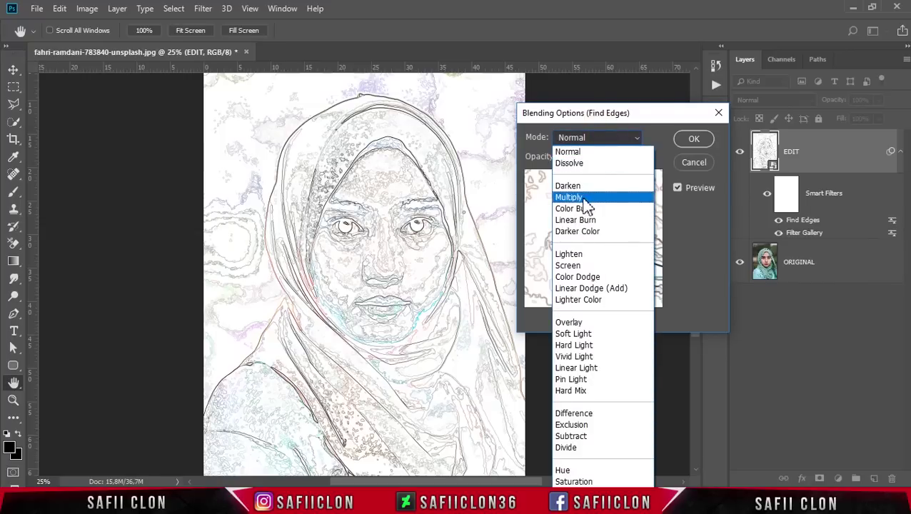
{"action": "left_click", "coordinate": [584, 199]}
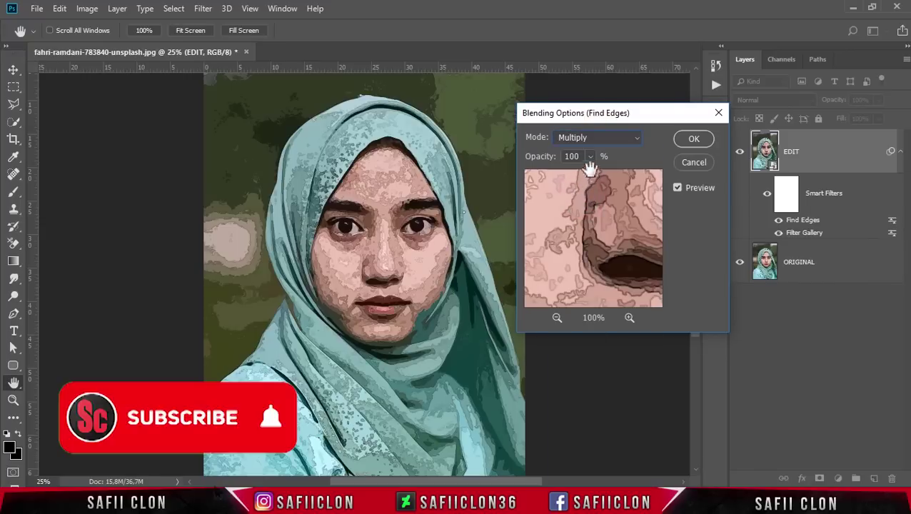
{"action": "mouse_move", "coordinate": [591, 157]}
{"action": "left_mouse_down"}
{"action": "mouse_move", "coordinate": [581, 173]}
{"action": "mouse_move", "coordinate": [561, 173]}
{"action": "left_mouse_up"}
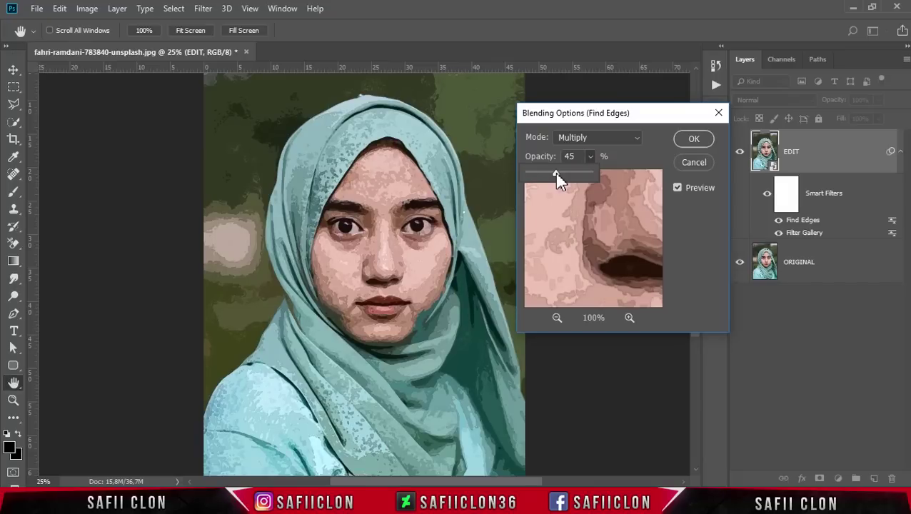
{"action": "left_click", "coordinate": [621, 163]}
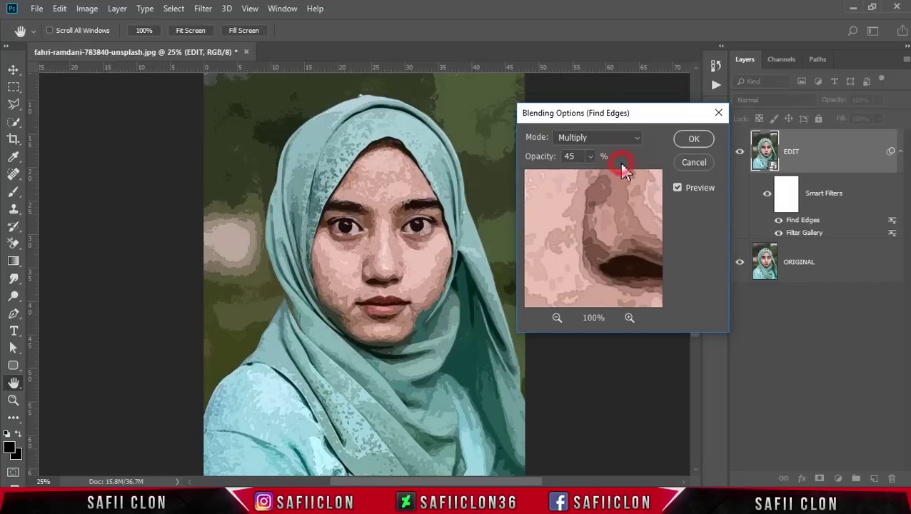
{"action": "left_click", "coordinate": [694, 140]}
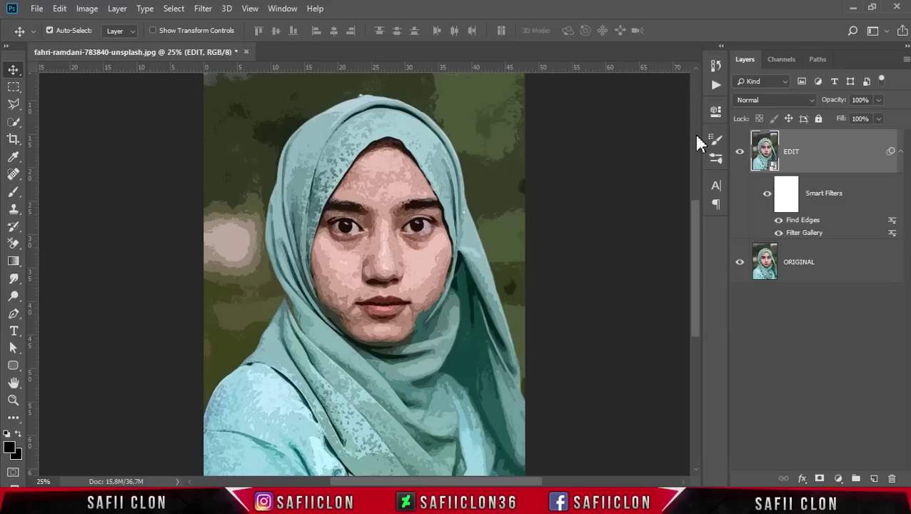
{"action": "left_click", "coordinate": [824, 151]}
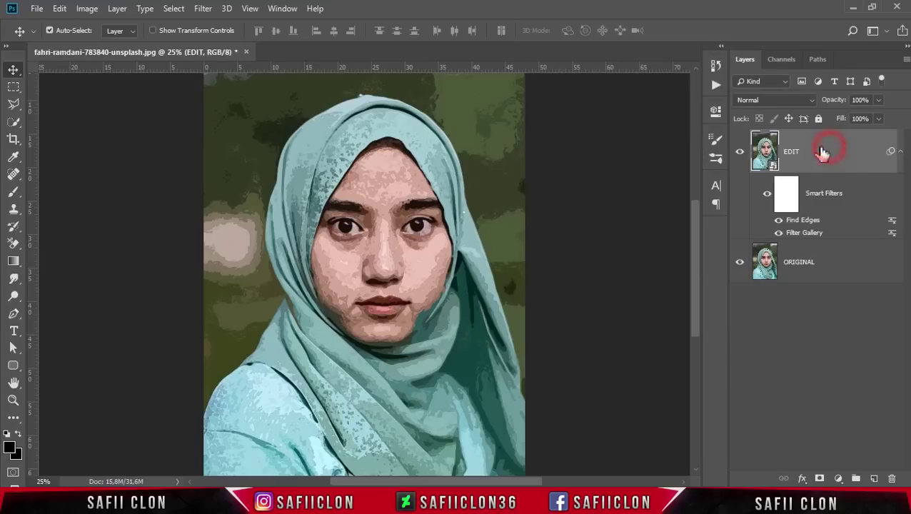
Open the paper texture image 1542098561269.png.
{"action": "left_click", "coordinate": [36, 8]}
{"action": "left_click", "coordinate": [67, 35]}
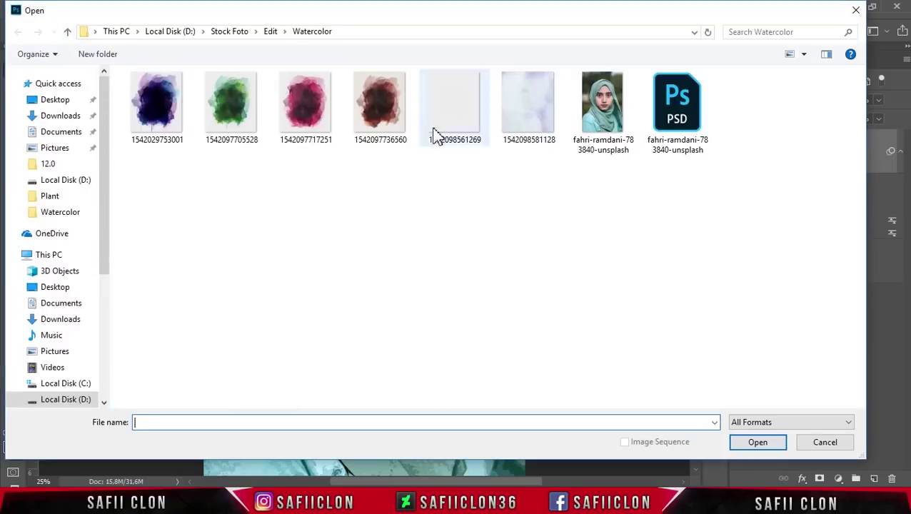
{"action": "left_click", "coordinate": [449, 111]}
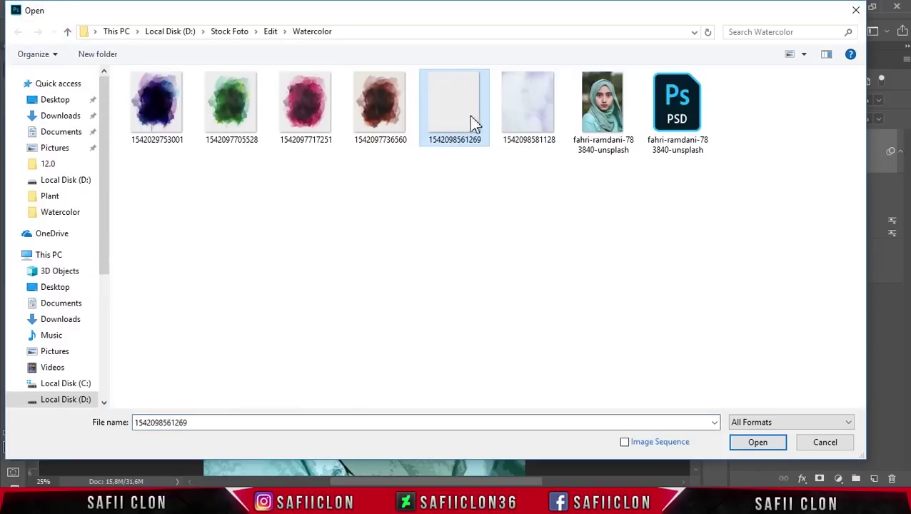
{"action": "left_click", "coordinate": [758, 442]}
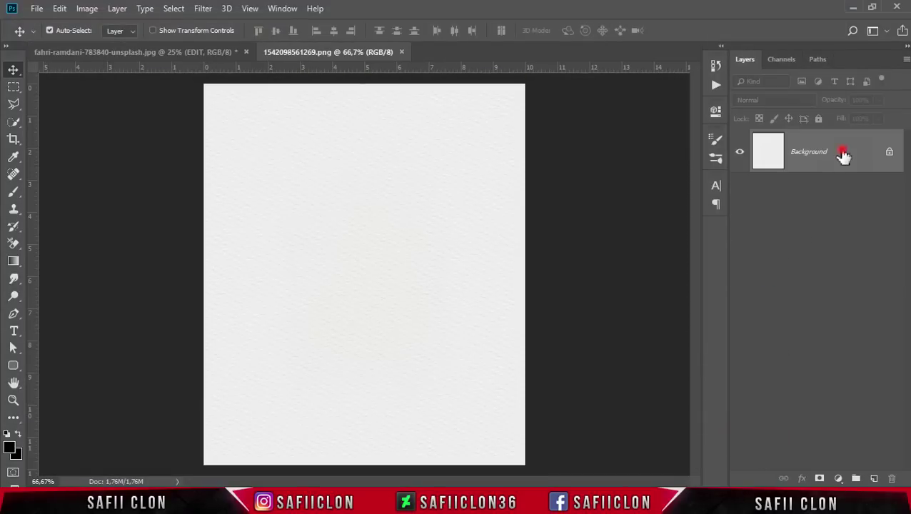
Drag the paper texture into the portrait and scale it to cover the photo.
{"action": "left_click_drag", "start_coordinate": [843, 155], "coordinate": [137, 63]}
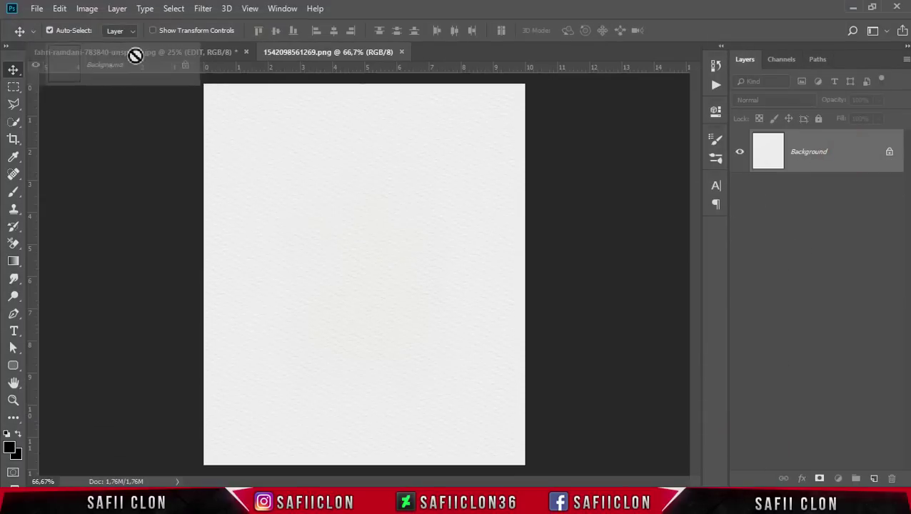
{"action": "left_click_drag", "start_coordinate": [137, 63], "coordinate": [371, 241]}
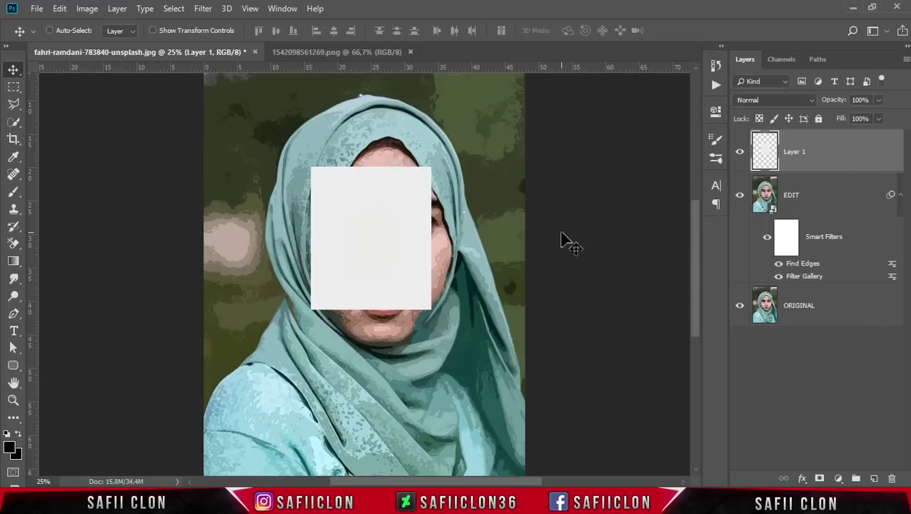
{"action": "key", "text": "ctrl+minus"}
{"action": "key", "text": "ctrl+t"}
{"action": "mouse_move", "coordinate": [393, 278]}
{"action": "left_mouse_down"}
{"action": "mouse_move", "coordinate": [316, 191]}
{"action": "mouse_move", "coordinate": [487, 412]}
{"action": "mouse_move", "coordinate": [468, 384]}
{"action": "left_mouse_up"}
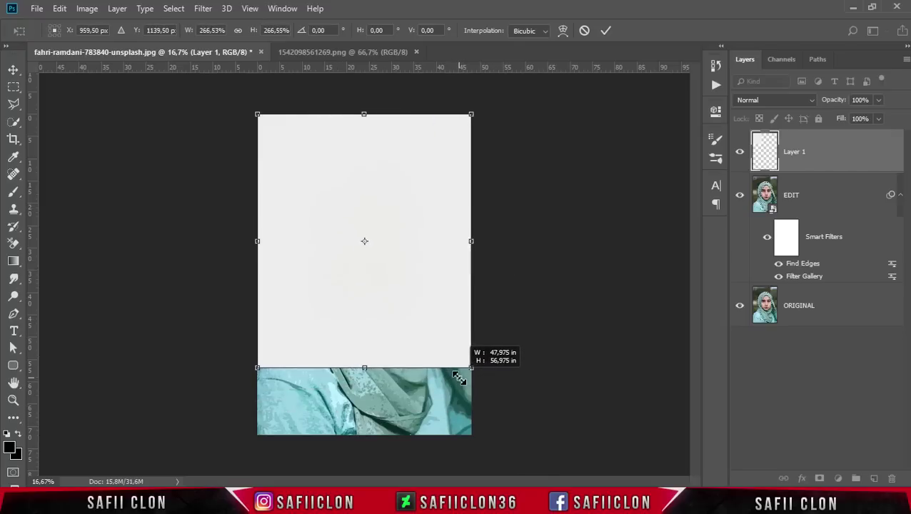
{"action": "mouse_move", "coordinate": [413, 170]}
{"action": "left_mouse_down"}
{"action": "mouse_move", "coordinate": [414, 216]}
{"action": "mouse_move", "coordinate": [421, 190]}
{"action": "left_mouse_up"}
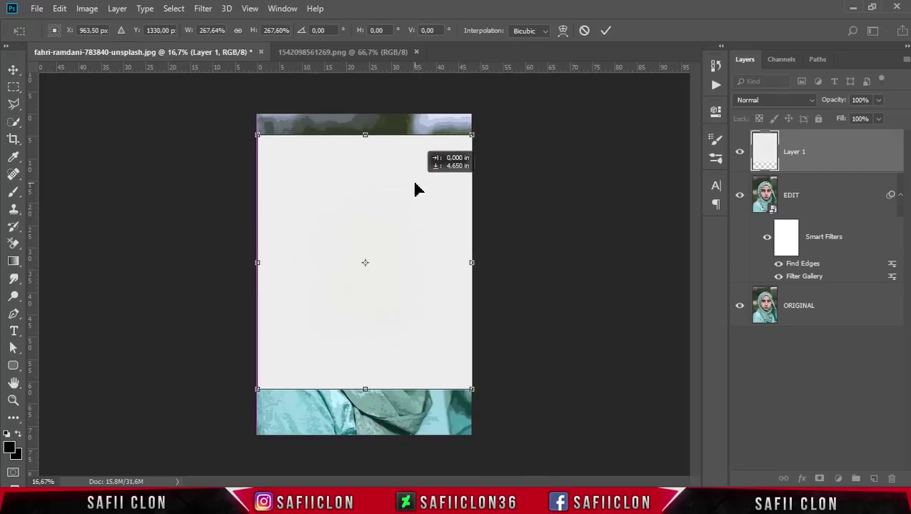
{"action": "left_click", "coordinate": [605, 32]}
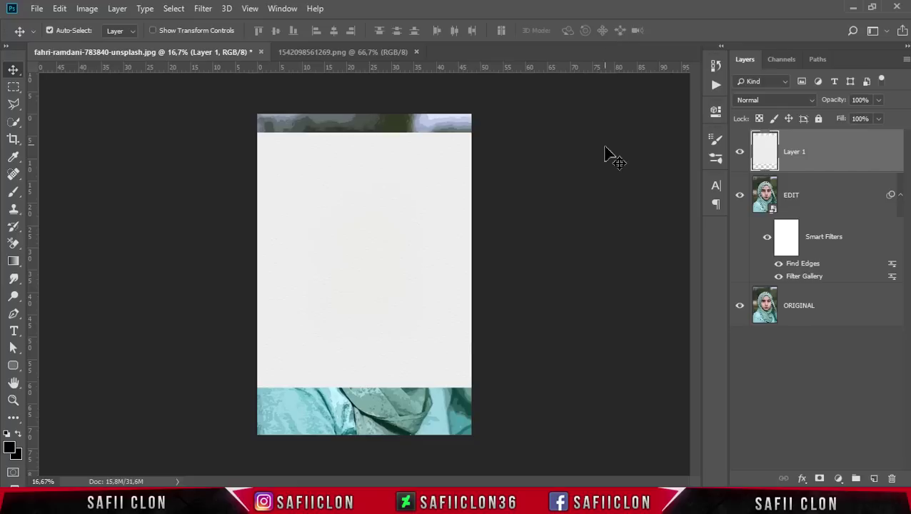
Crop the canvas top and bottom to the paper texture's edges.
{"action": "left_click", "coordinate": [12, 138]}
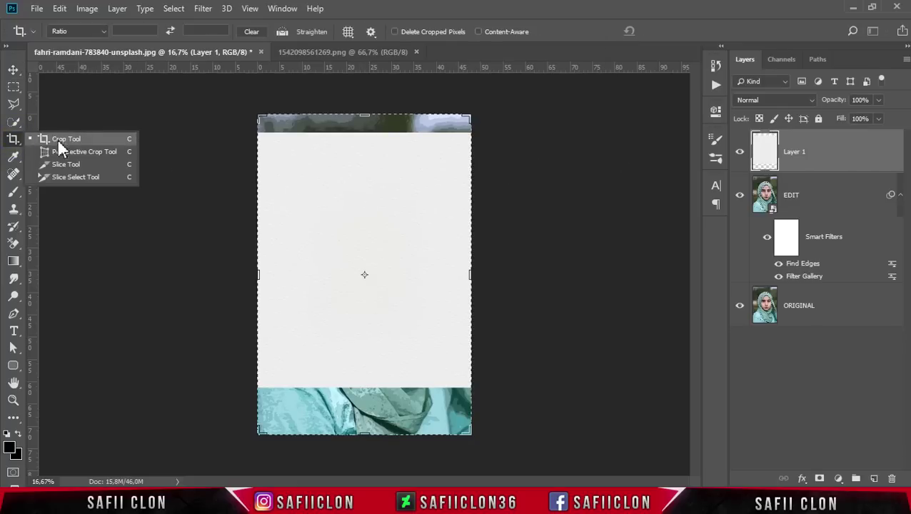
{"action": "left_click", "coordinate": [59, 138]}
{"action": "left_click_drag", "start_coordinate": [364, 115], "coordinate": [365, 123]}
{"action": "left_click_drag", "start_coordinate": [366, 430], "coordinate": [365, 401]}
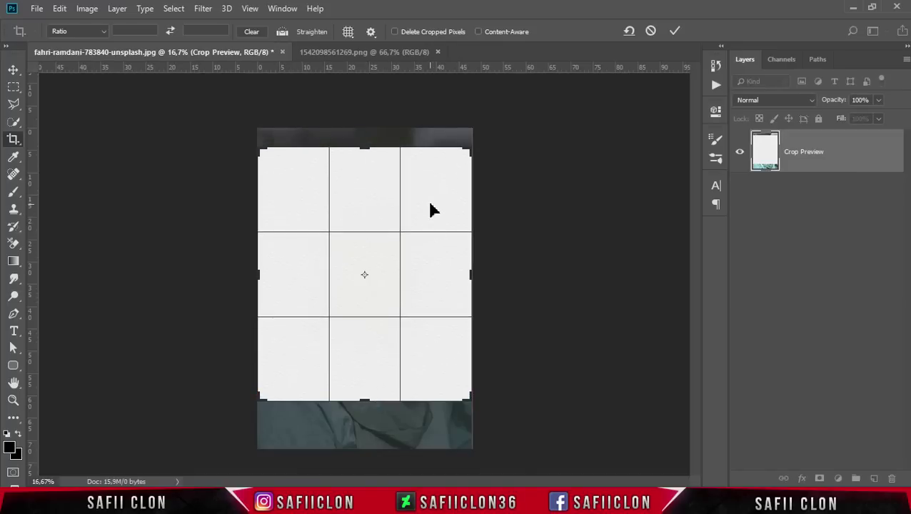
{"action": "left_click", "coordinate": [674, 31]}
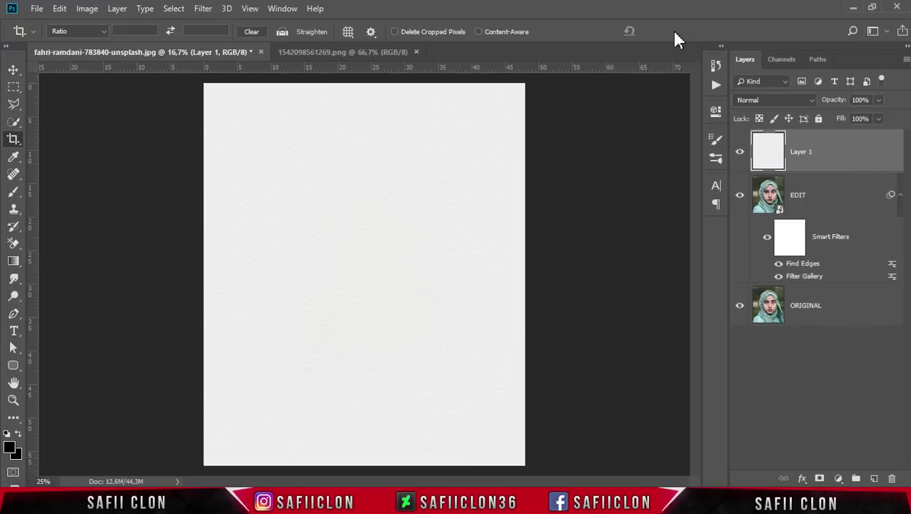
Clip the paper texture layer to the EDIT layer.
{"action": "right_click", "coordinate": [838, 156]}
{"action": "left_click", "coordinate": [838, 156]}
{"action": "right_click", "coordinate": [839, 155]}
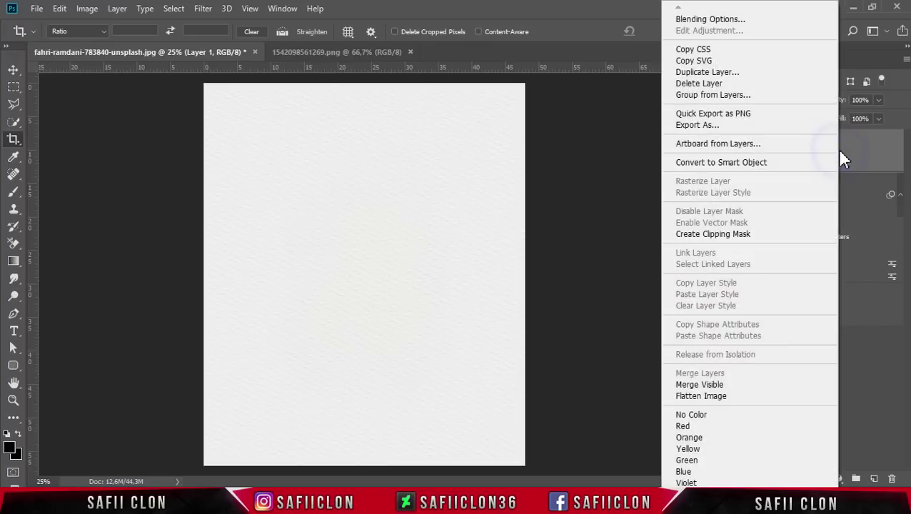
{"action": "left_click", "coordinate": [732, 234]}
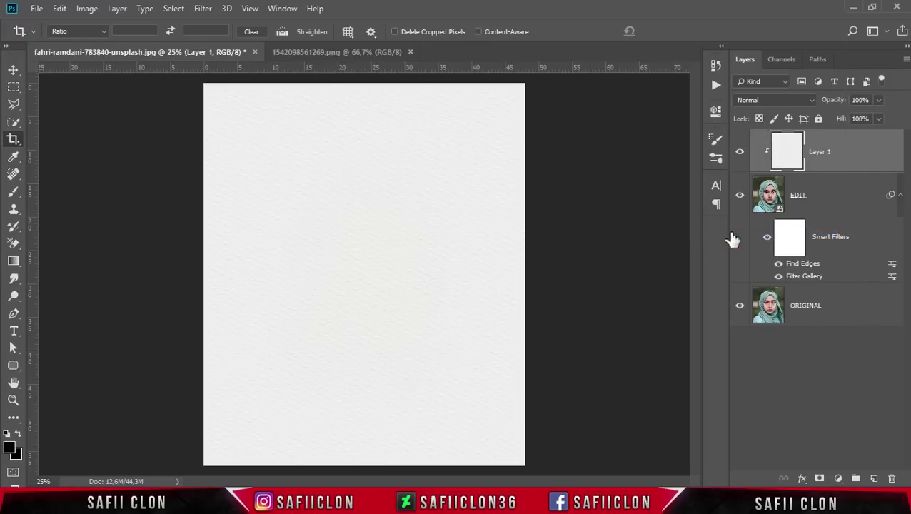
Set the paper texture to Multiply and toggle it to compare.
{"action": "left_click", "coordinate": [777, 106]}
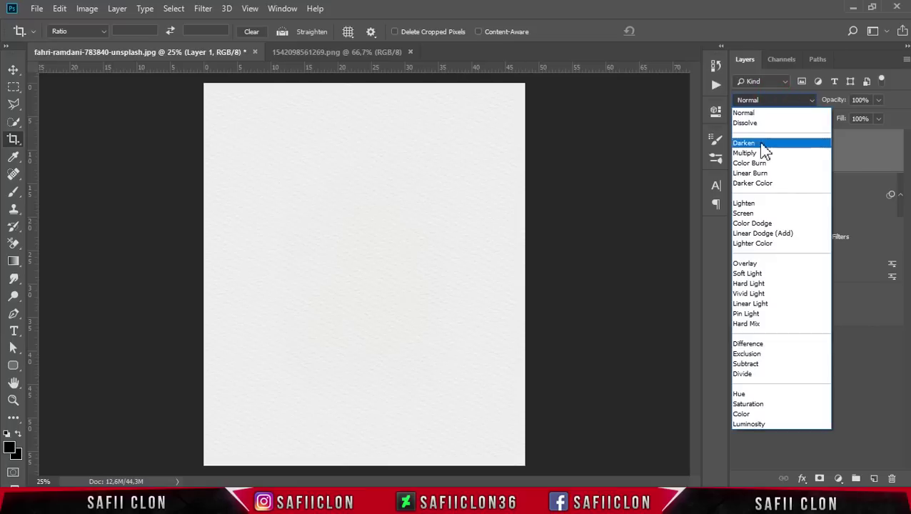
{"action": "left_click", "coordinate": [777, 153]}
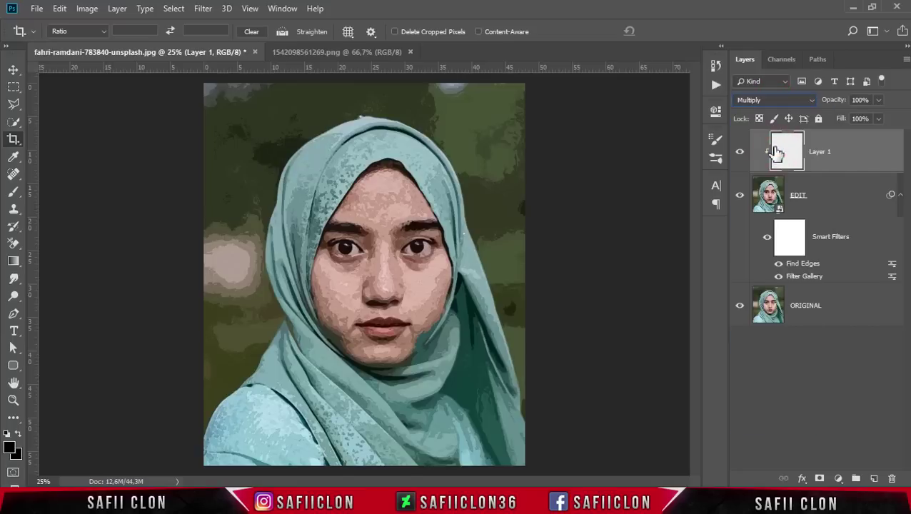
{"action": "left_click", "coordinate": [742, 155]}
{"action": "left_click", "coordinate": [740, 152]}
{"action": "left_click", "coordinate": [37, 8]}
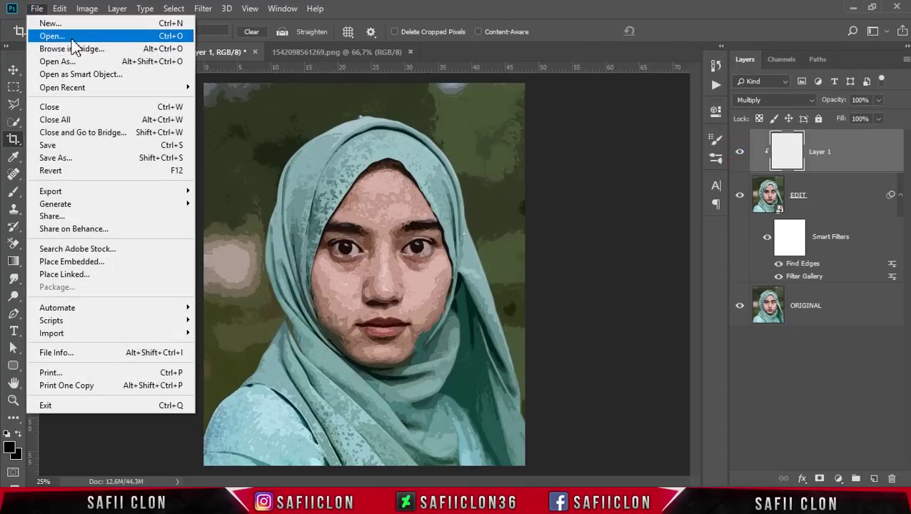
{"action": "left_click", "coordinate": [71, 37]}
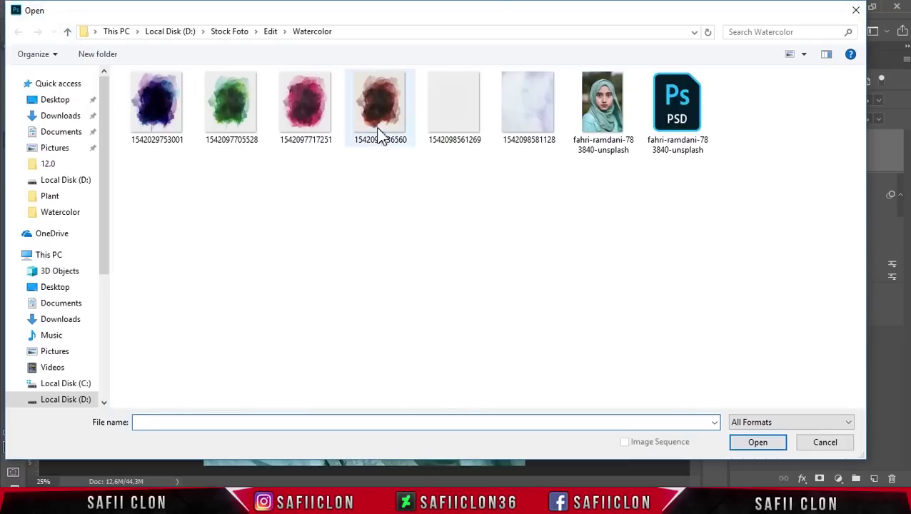
{"action": "left_click", "coordinate": [309, 112]}
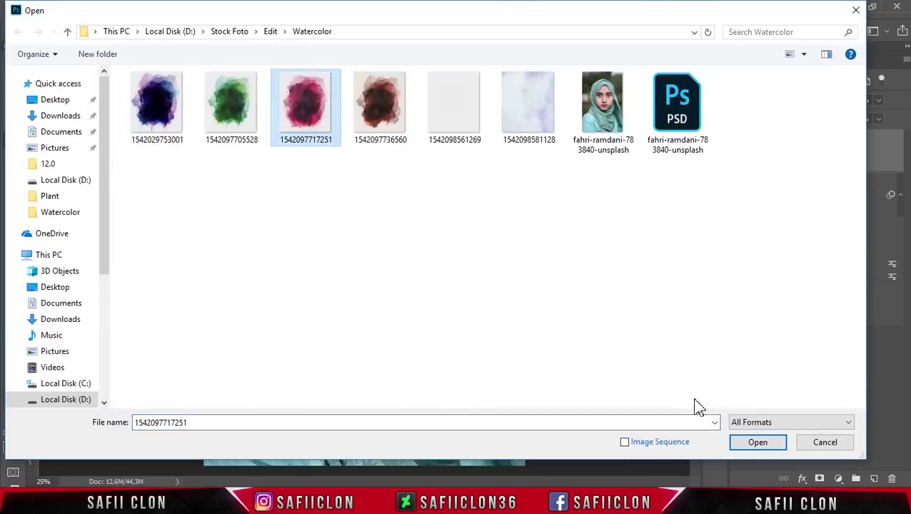
{"action": "left_click", "coordinate": [781, 446]}
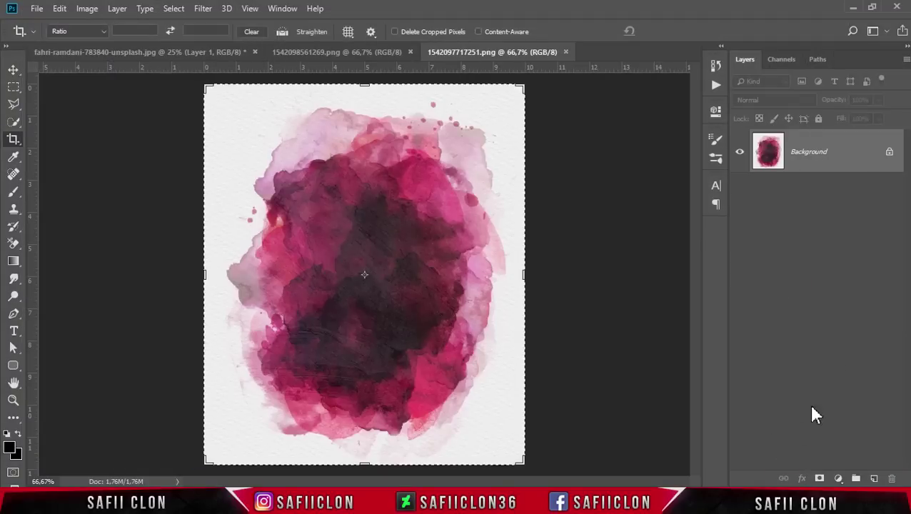
Place the watercolour in the portrait, scale it to fill the canvas, and move it below EDIT.
{"action": "mouse_move", "coordinate": [853, 150]}
{"action": "left_mouse_down"}
{"action": "mouse_move", "coordinate": [476, 172]}
{"action": "mouse_move", "coordinate": [157, 48]}
{"action": "left_mouse_up"}
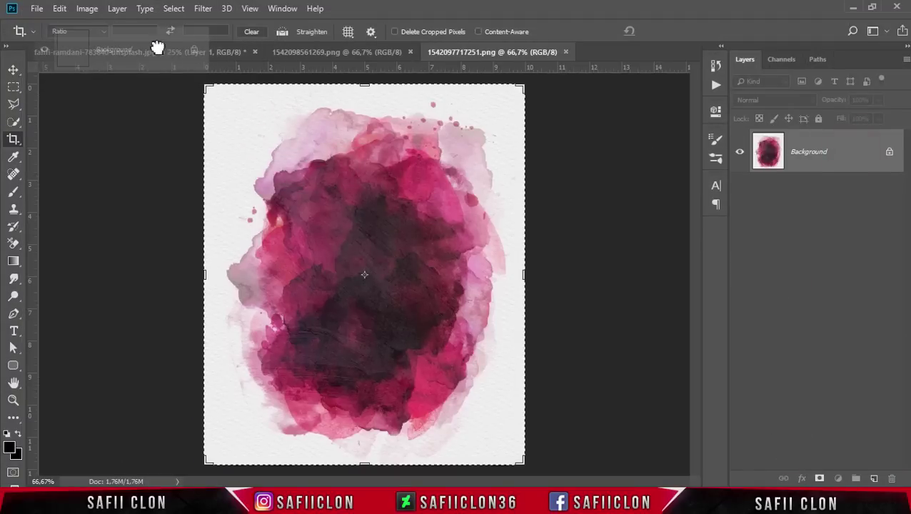
{"action": "left_click_drag", "start_coordinate": [157, 48], "coordinate": [372, 254]}
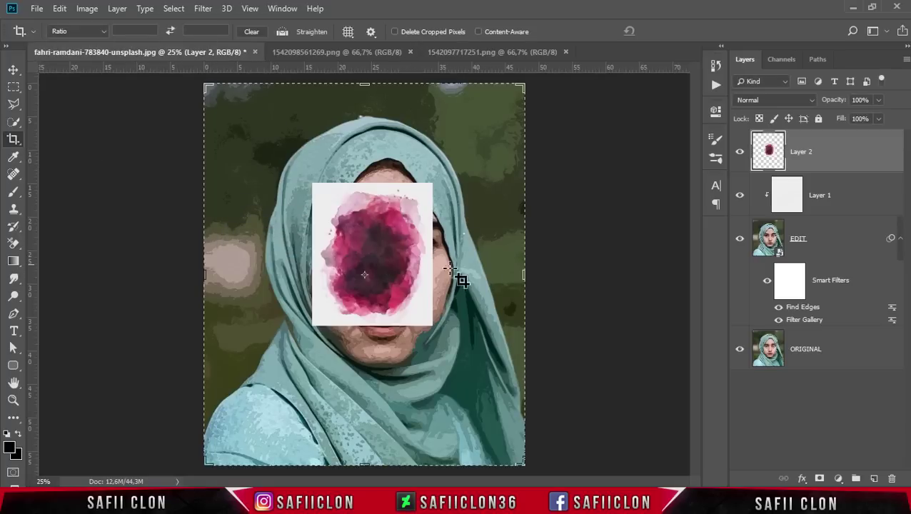
{"action": "key", "text": "ctrl+t"}
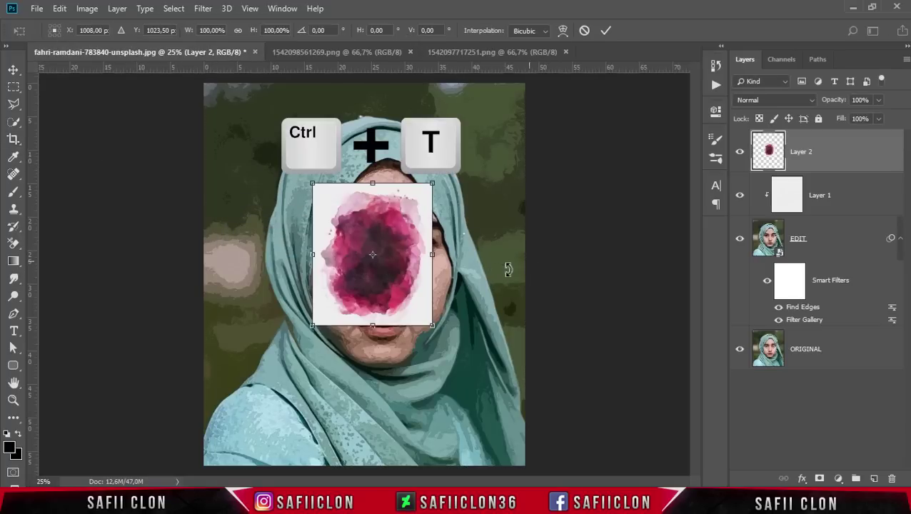
{"action": "left_click_drag", "start_coordinate": [416, 290], "coordinate": [308, 190]}
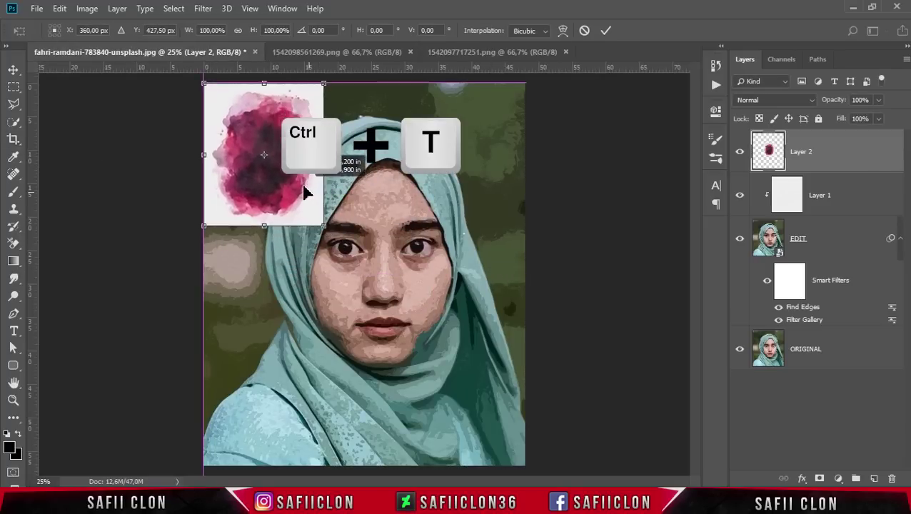
{"action": "left_click_drag", "start_coordinate": [321, 227], "coordinate": [555, 437]}
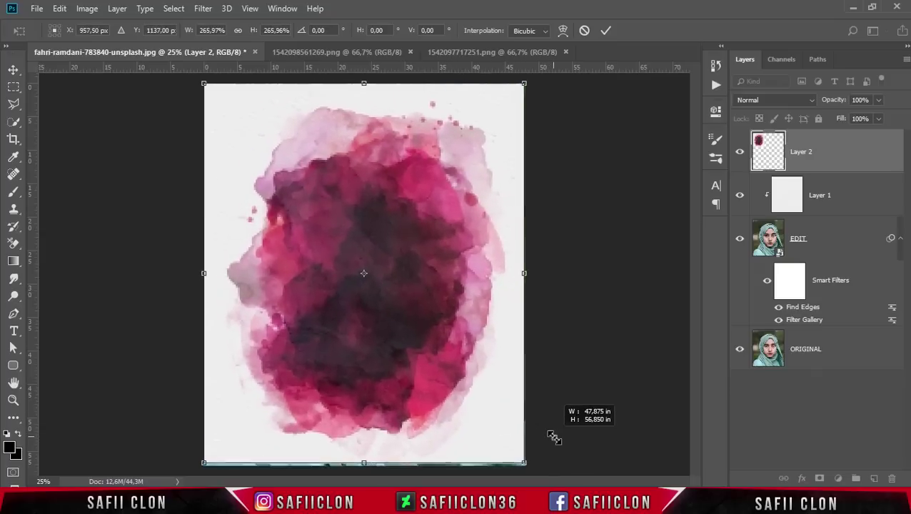
{"action": "left_click", "coordinate": [605, 31]}
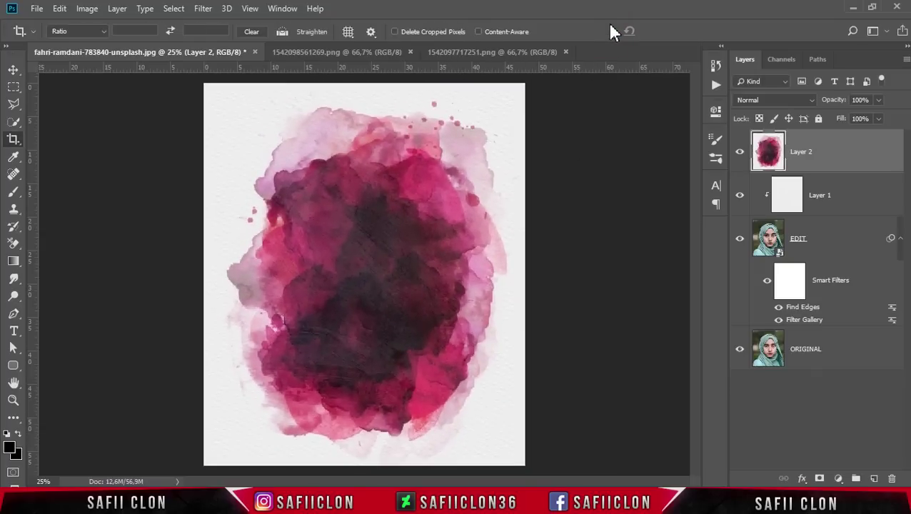
{"action": "left_click_drag", "start_coordinate": [836, 150], "coordinate": [842, 314]}
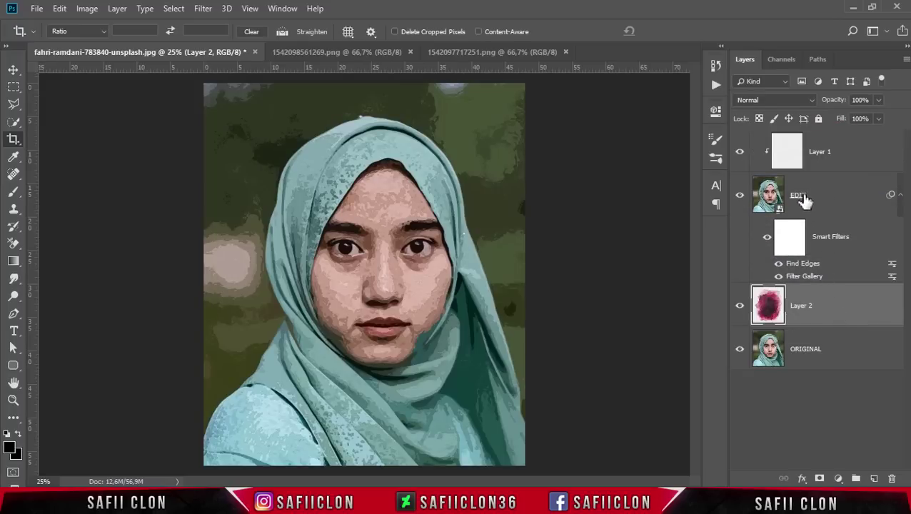
Set the EDIT layer's blend mode to Lighten.
{"action": "left_click", "coordinate": [827, 196]}
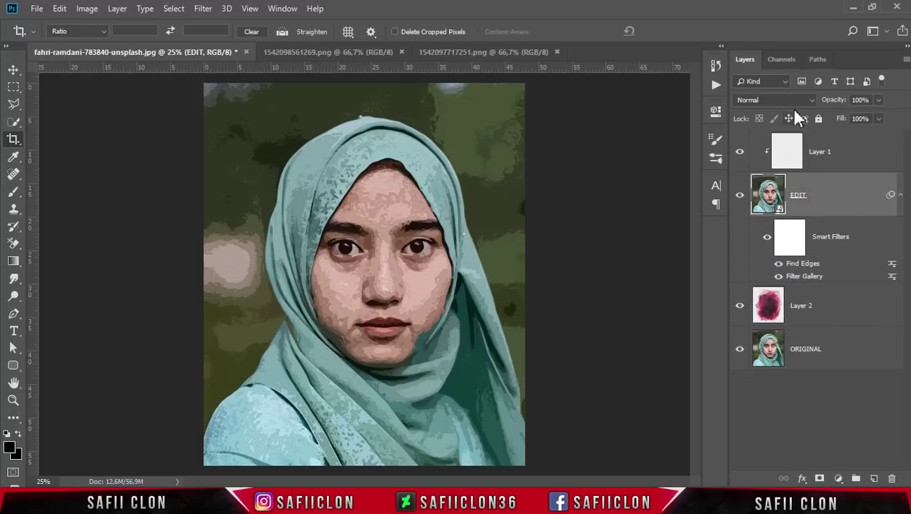
{"action": "left_click", "coordinate": [811, 106]}
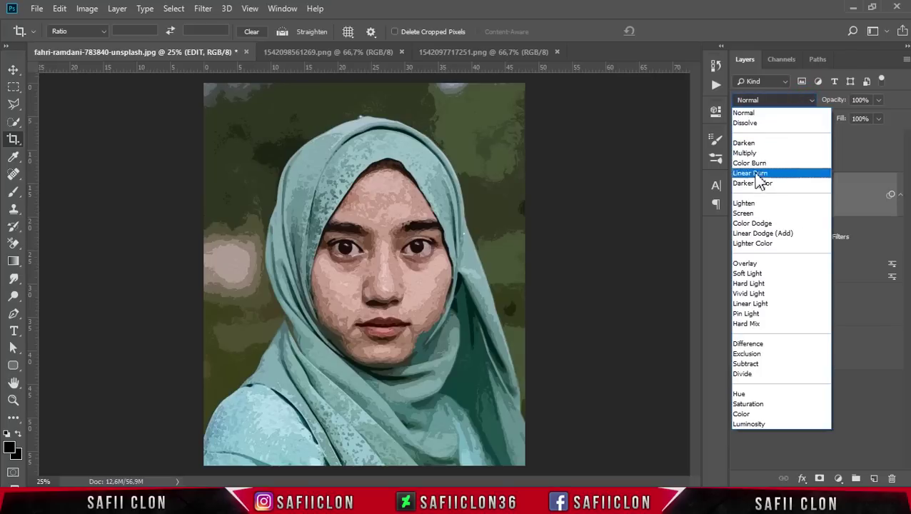
{"action": "left_click", "coordinate": [761, 204]}
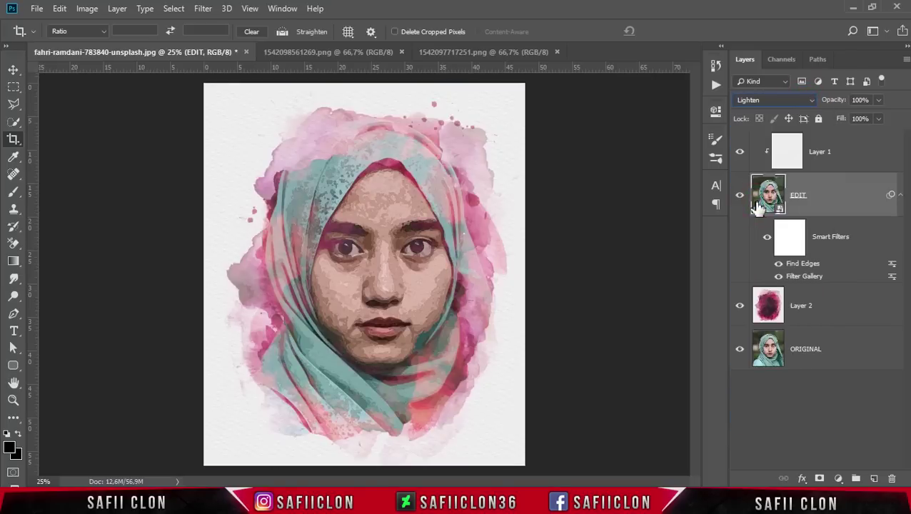
Scale EDIT to about 102.7% and nudge it slightly lower.
{"action": "left_click", "coordinate": [845, 198]}
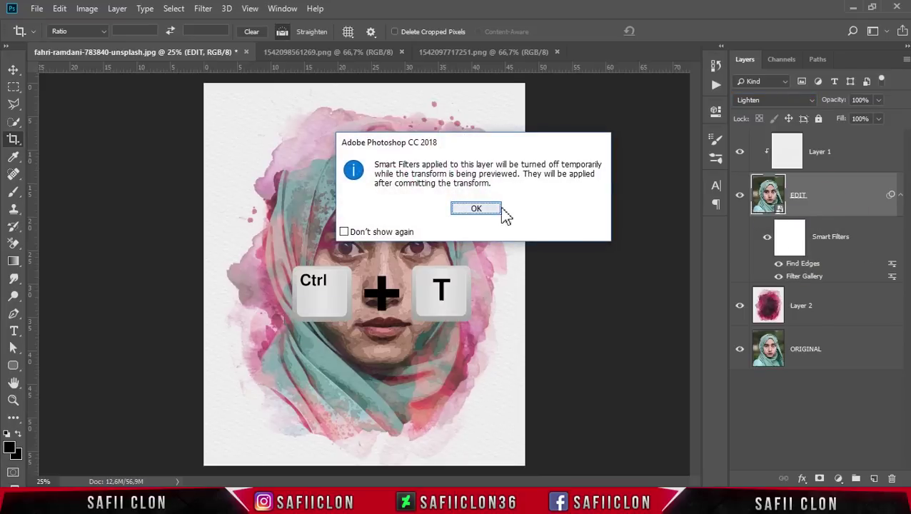
{"action": "left_click", "coordinate": [476, 209]}
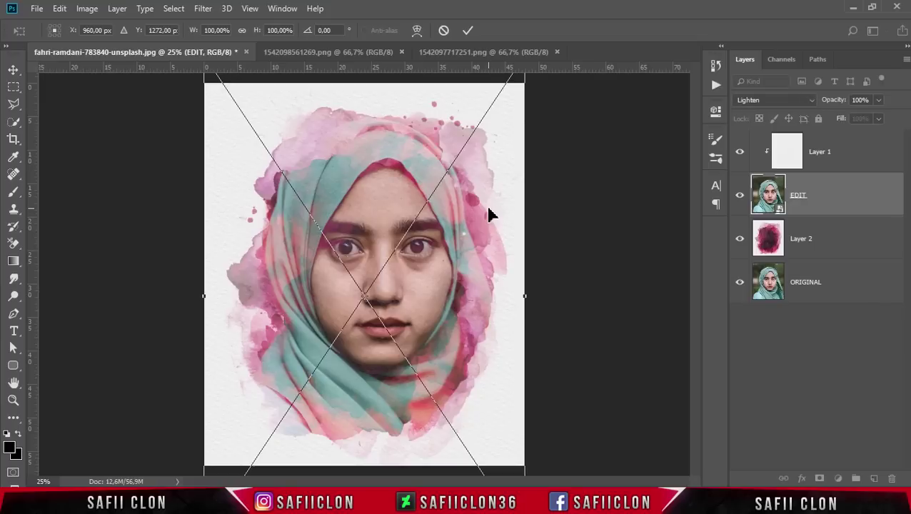
{"action": "key", "text": "ctrl+minus"}
{"action": "left_click_drag", "start_coordinate": [460, 220], "coordinate": [457, 230]}
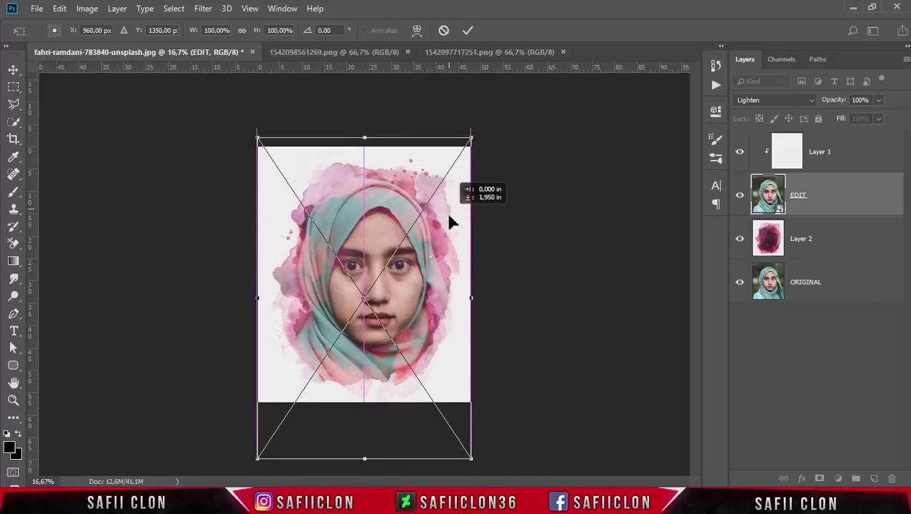
{"action": "left_click_drag", "start_coordinate": [472, 139], "coordinate": [474, 135], "text": "alt"}
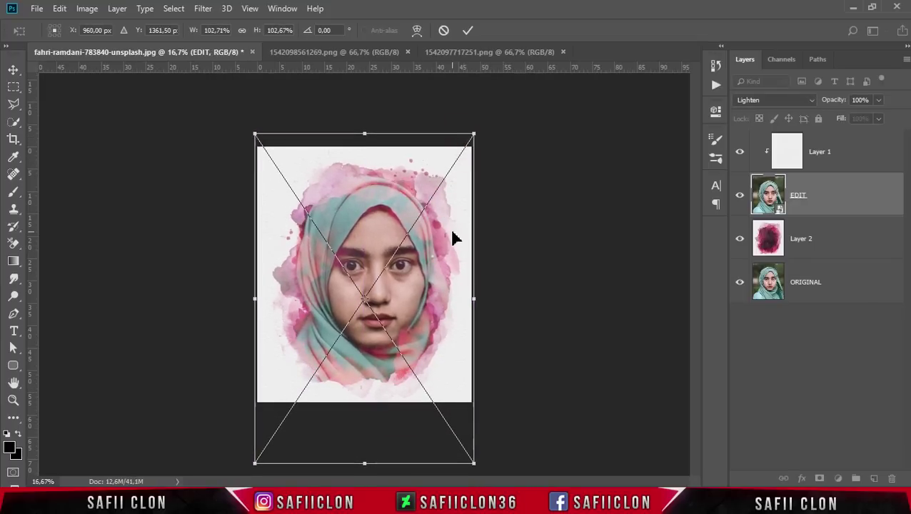
{"action": "left_click_drag", "start_coordinate": [451, 243], "coordinate": [452, 246]}
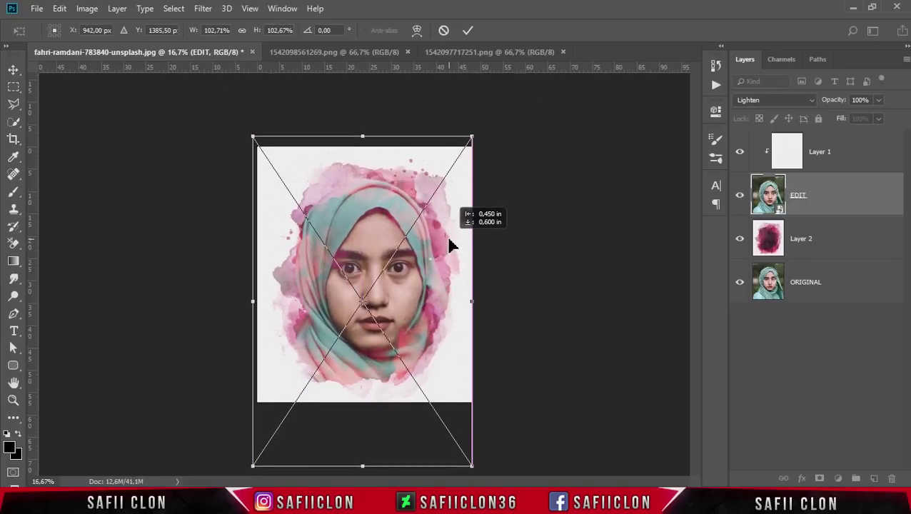
{"action": "left_click", "coordinate": [468, 32]}
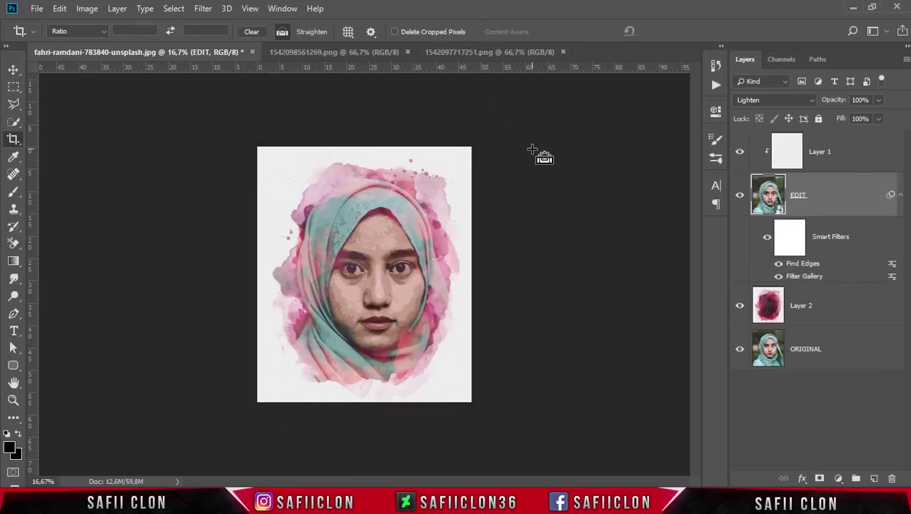
{"action": "key", "text": "ctrl+plus"}
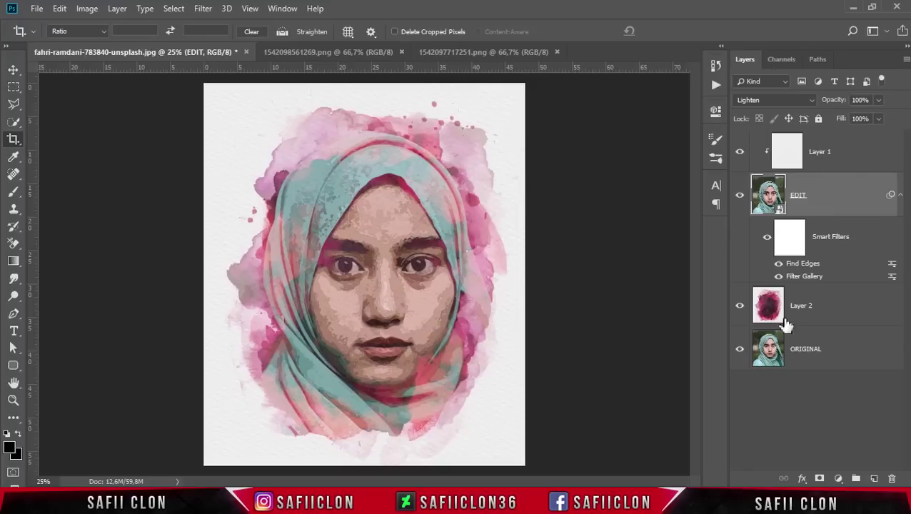
Add a Levels adjustment clipped to the pink splash Layer 2.
{"action": "left_click", "coordinate": [831, 308]}
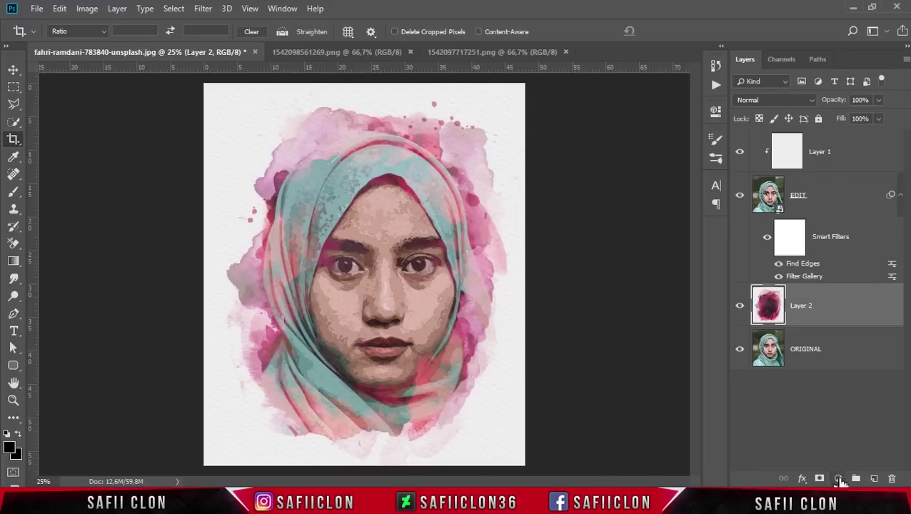
{"action": "left_click", "coordinate": [839, 479]}
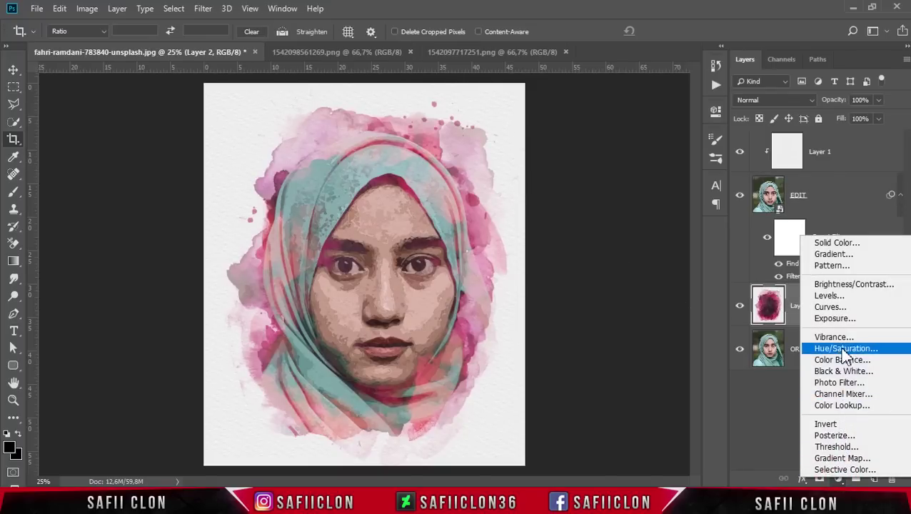
{"action": "left_click", "coordinate": [840, 297]}
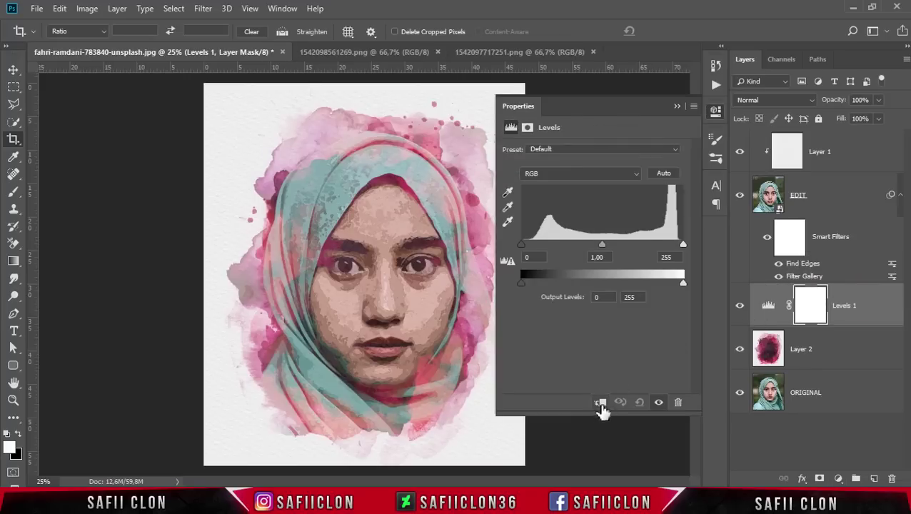
{"action": "left_click", "coordinate": [601, 404]}
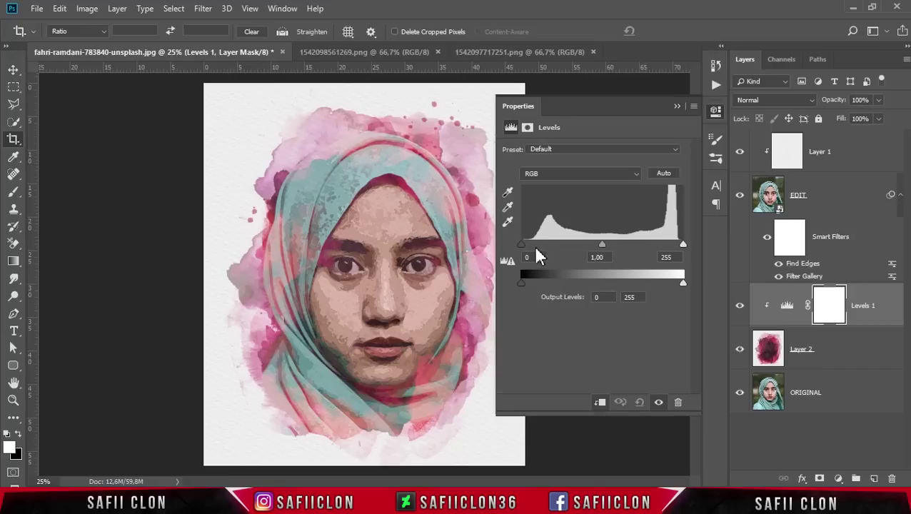
Set Levels black input to 79 and midtones to 1.18, then toggle it to compare.
{"action": "left_click_drag", "start_coordinate": [521, 245], "coordinate": [569, 254]}
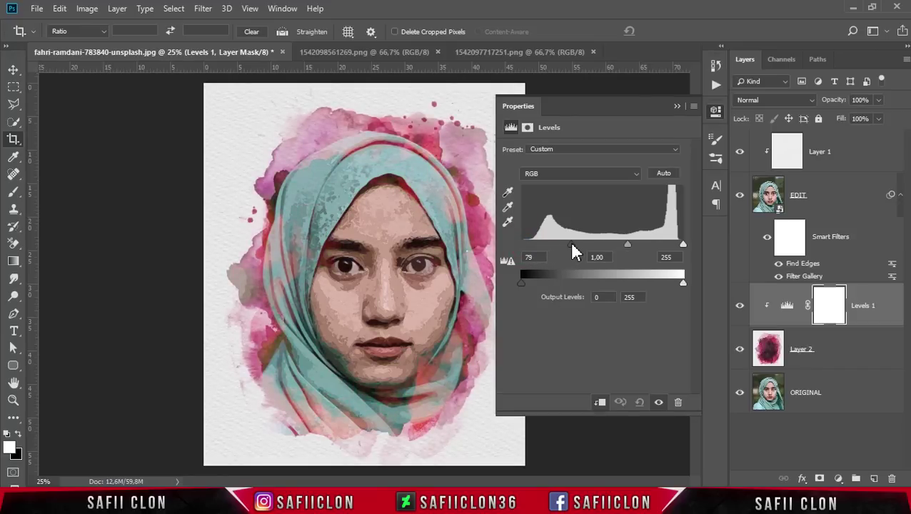
{"action": "left_click_drag", "start_coordinate": [627, 251], "coordinate": [618, 256]}
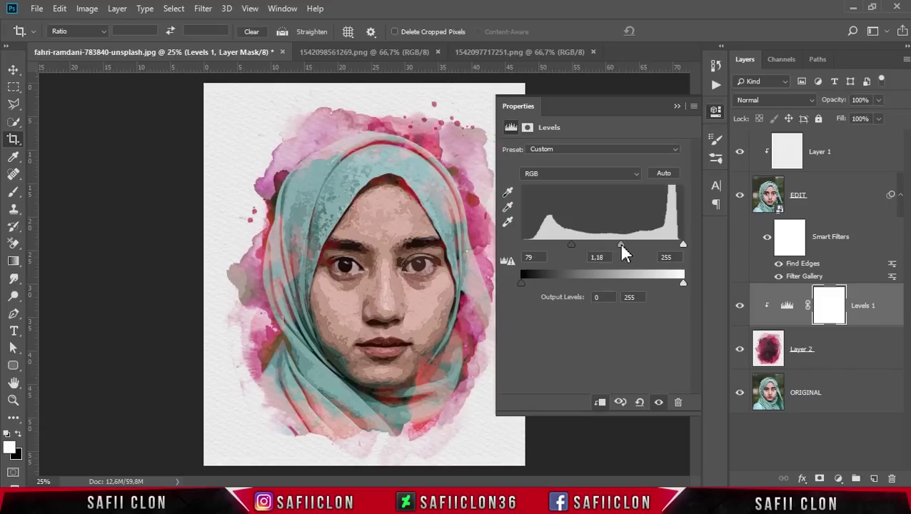
{"action": "left_click", "coordinate": [677, 109]}
{"action": "left_click", "coordinate": [739, 306]}
{"action": "left_click", "coordinate": [738, 307]}
{"action": "left_click", "coordinate": [739, 306]}
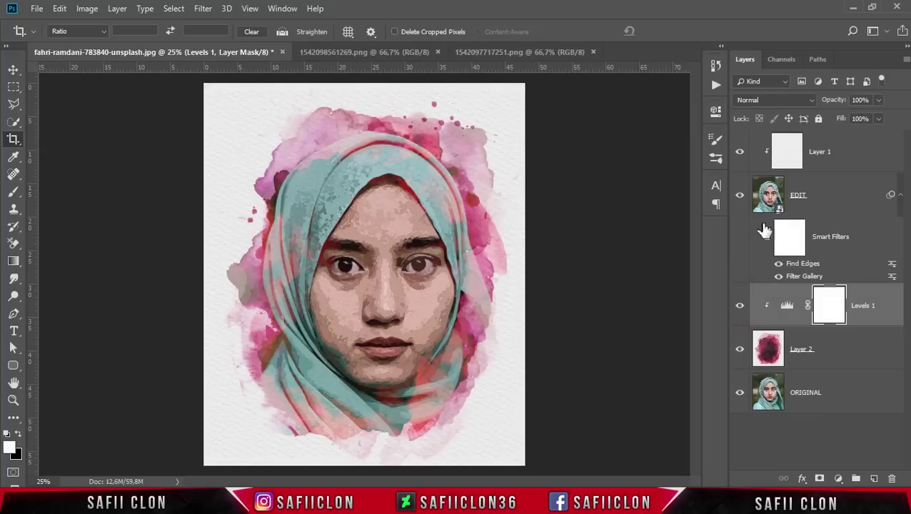
{"action": "left_click", "coordinate": [849, 156]}
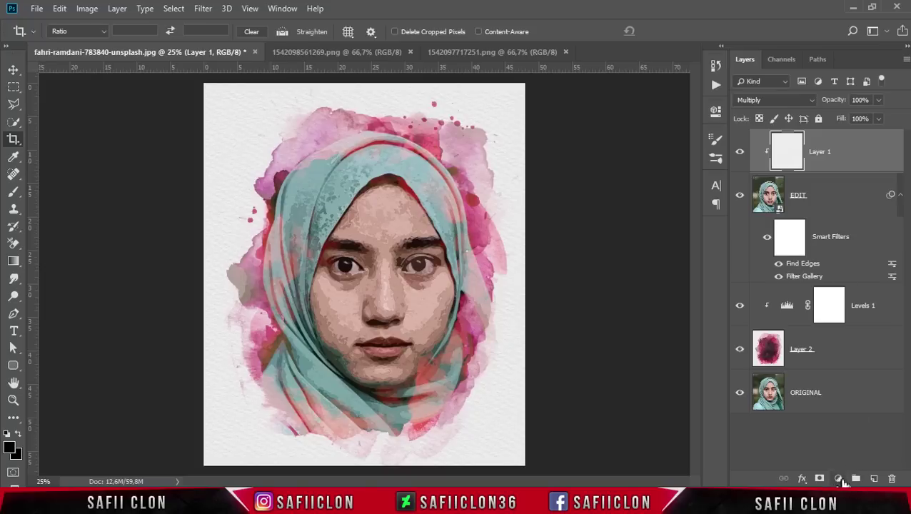
Add Black & White with High Contrast Red Filter, lowering Reds, Cyans -68, Blues 191, Magentas 58.
{"action": "left_click", "coordinate": [838, 477]}
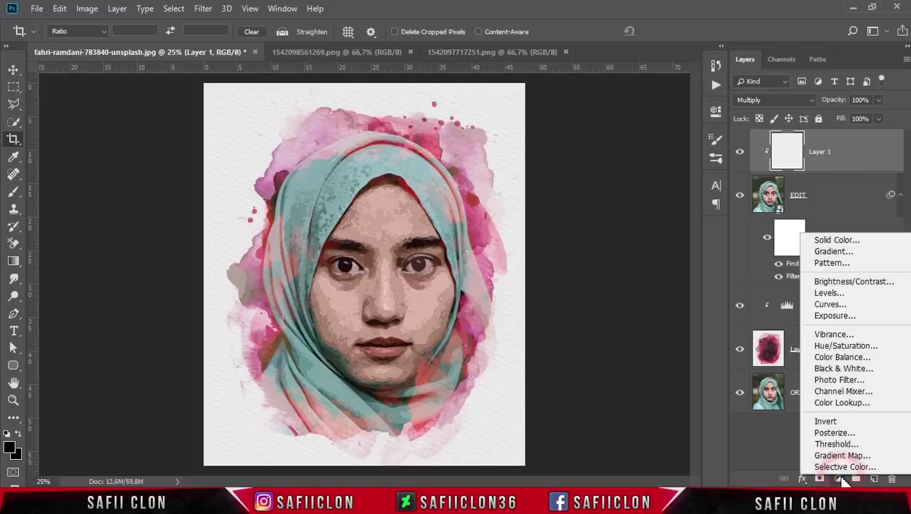
{"action": "left_click", "coordinate": [838, 370]}
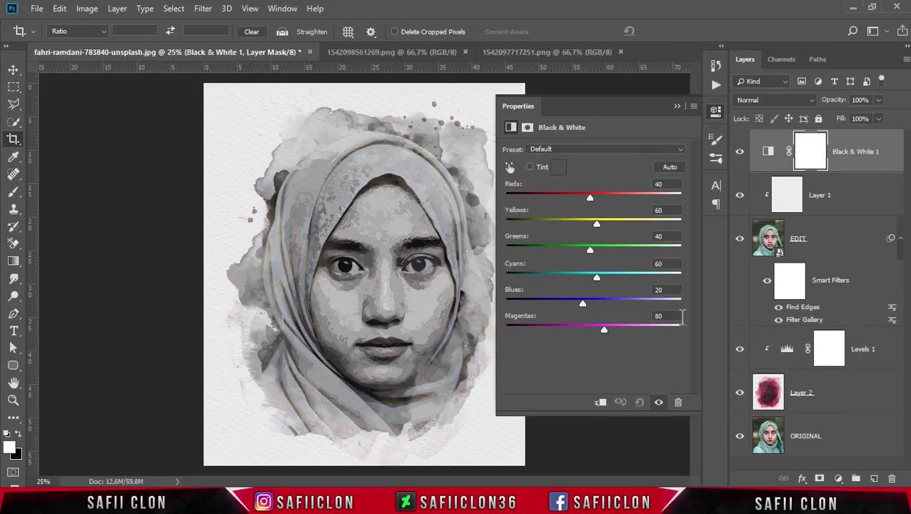
{"action": "left_click", "coordinate": [615, 151]}
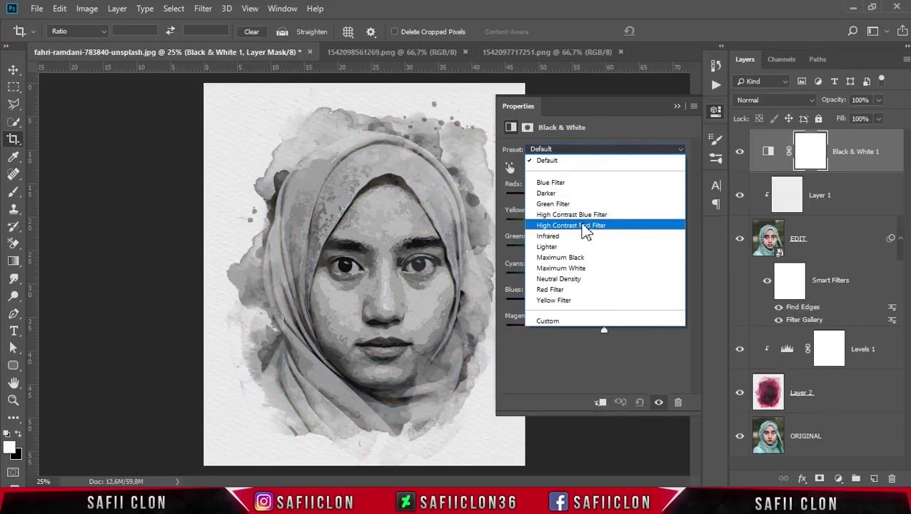
{"action": "left_click", "coordinate": [590, 227]}
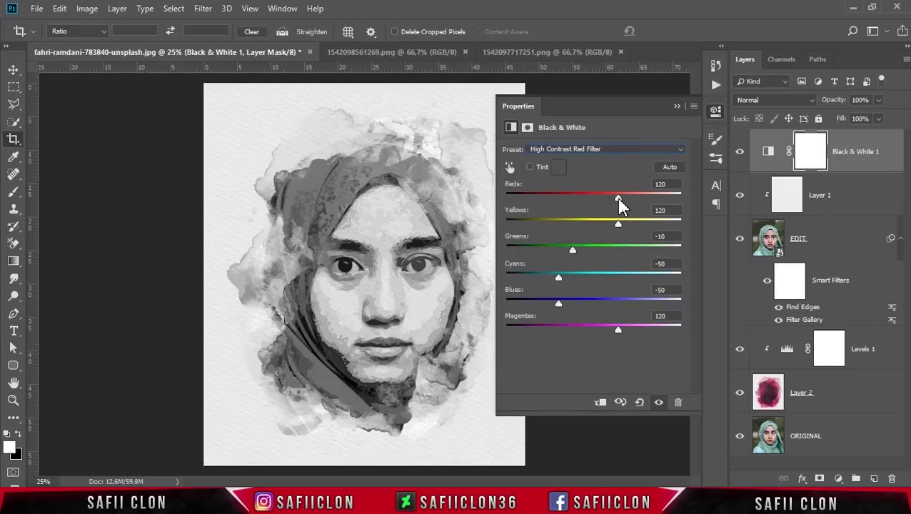
{"action": "left_click_drag", "start_coordinate": [618, 199], "coordinate": [597, 199]}
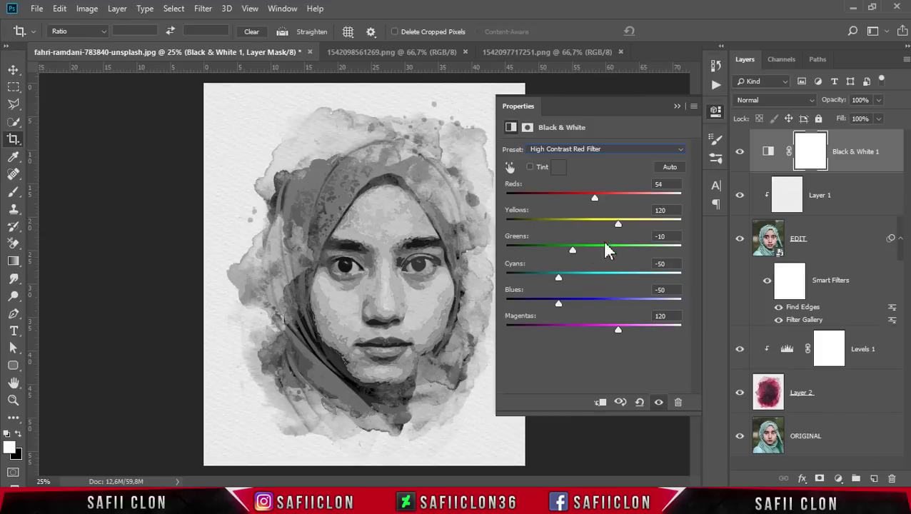
{"action": "mouse_move", "coordinate": [560, 285]}
{"action": "left_mouse_down"}
{"action": "mouse_move", "coordinate": [568, 286]}
{"action": "mouse_move", "coordinate": [551, 285]}
{"action": "left_mouse_up"}
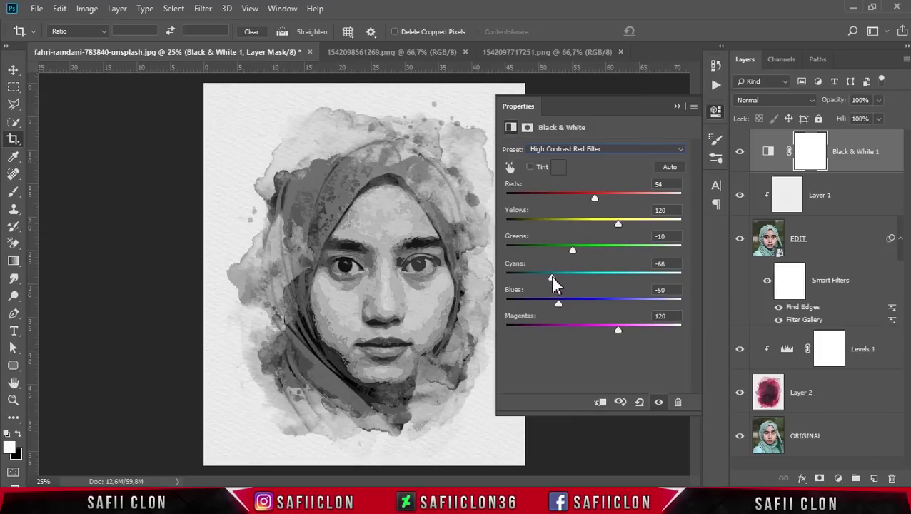
{"action": "left_click_drag", "start_coordinate": [562, 308], "coordinate": [583, 307]}
{"action": "mouse_move", "coordinate": [617, 329]}
{"action": "left_mouse_down"}
{"action": "mouse_move", "coordinate": [633, 327]}
{"action": "mouse_move", "coordinate": [600, 329]}
{"action": "left_mouse_up"}
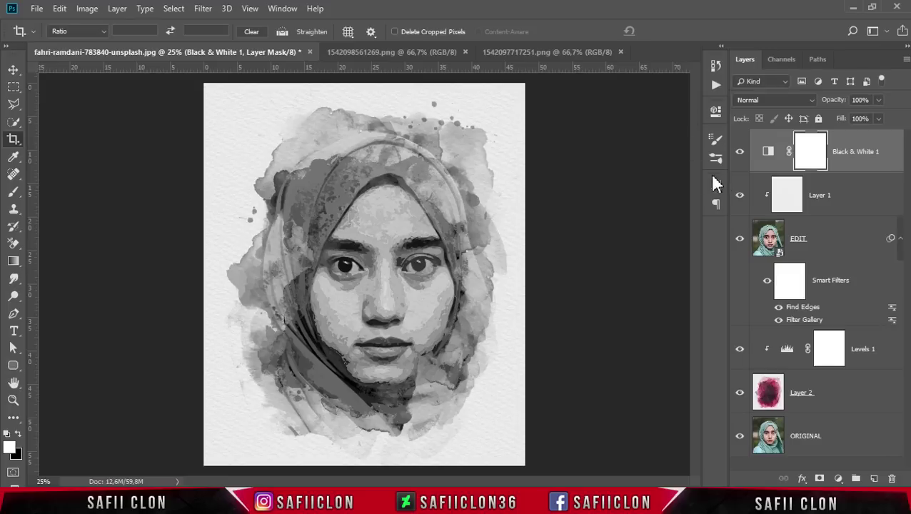
Blend Black & White 1 in Luminosity mode at 49% opacity.
{"action": "left_click", "coordinate": [778, 101]}
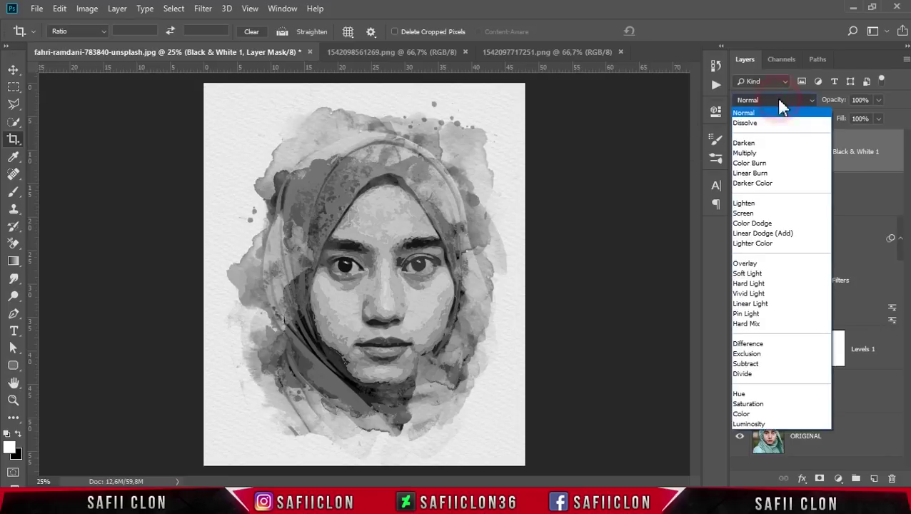
{"action": "left_click", "coordinate": [759, 426]}
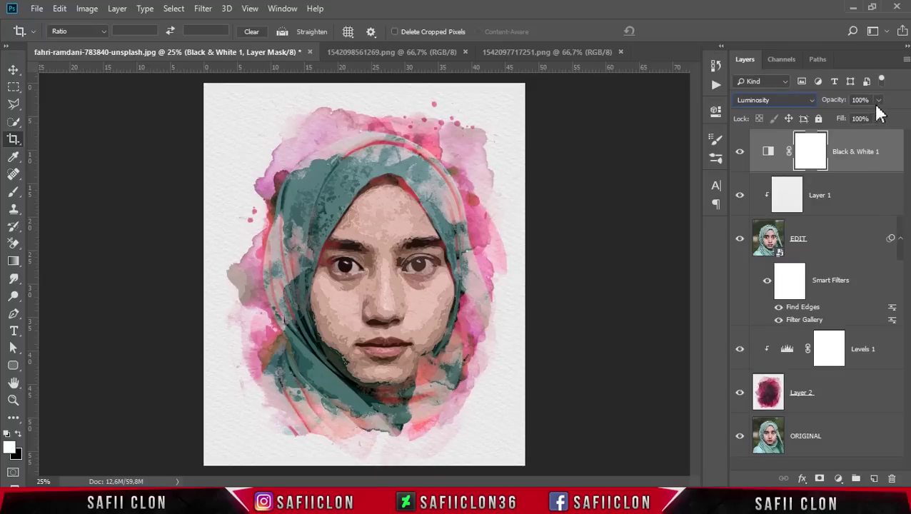
{"action": "left_click", "coordinate": [879, 101]}
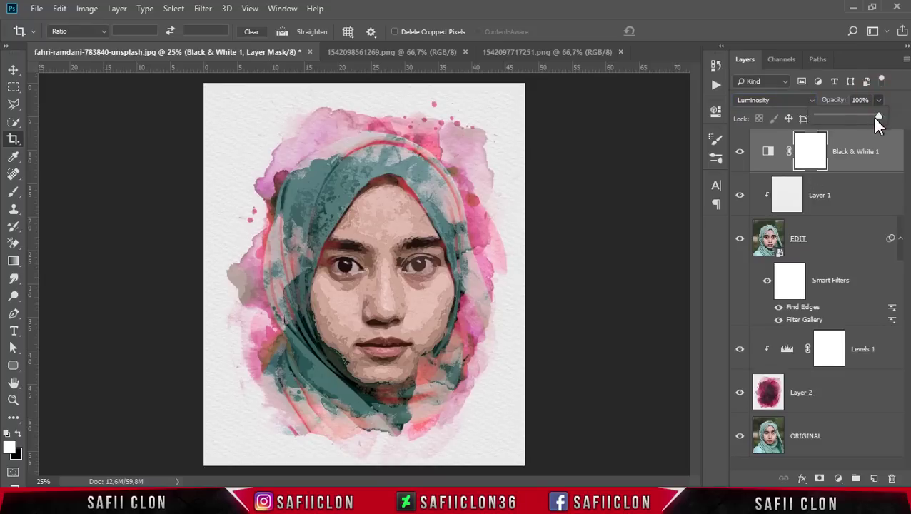
{"action": "left_click_drag", "start_coordinate": [881, 117], "coordinate": [846, 117]}
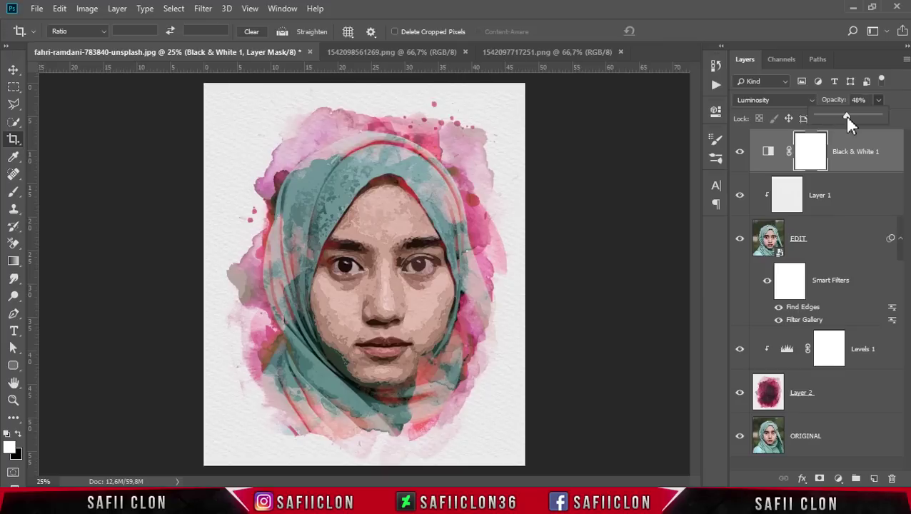
{"action": "left_click", "coordinate": [768, 151]}
Toggle Black & White 1 to compare, then stamp all visible layers into a new Layer 3.
{"action": "left_click", "coordinate": [740, 151]}
{"action": "left_click", "coordinate": [740, 151]}
{"action": "left_click", "coordinate": [740, 152]}
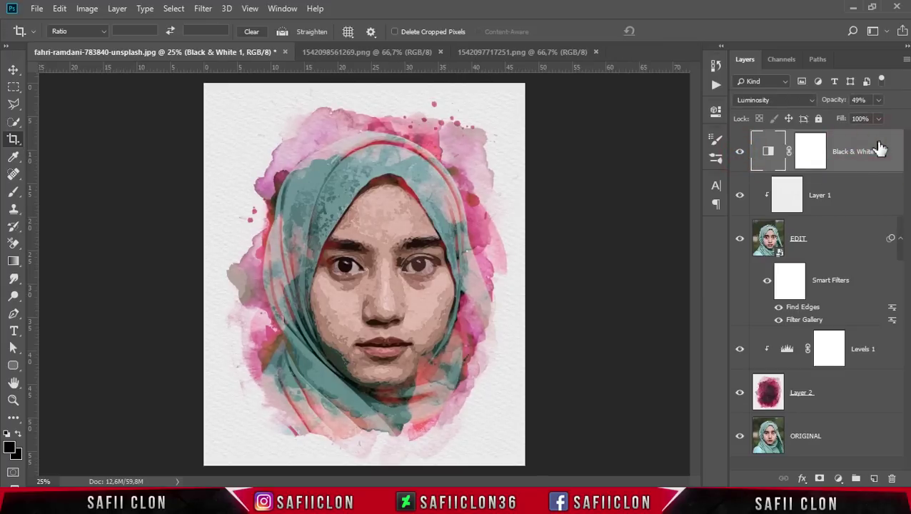
{"action": "key", "text": "ctrl+shift+alt+e"}
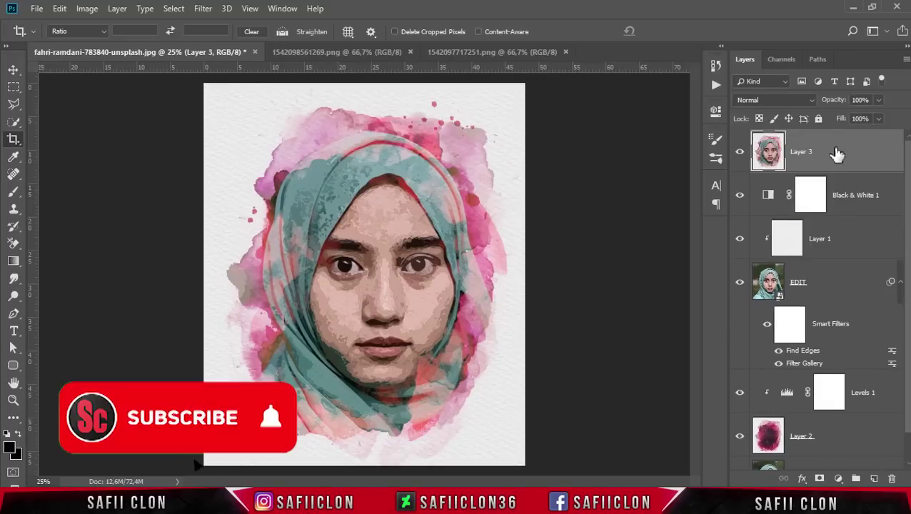
Convert the merged Layer 3 into a smart object renamed CAMERA RAW.
{"action": "right_click", "coordinate": [836, 155]}
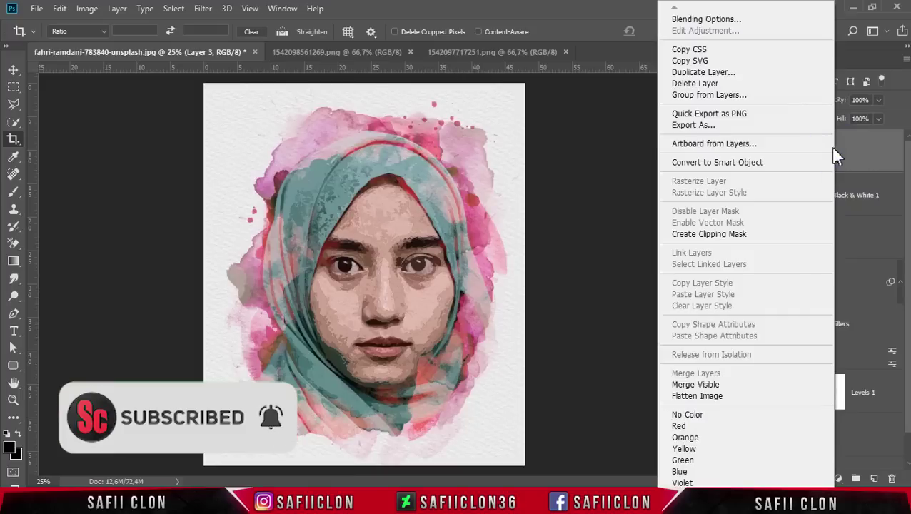
{"action": "left_click", "coordinate": [744, 163]}
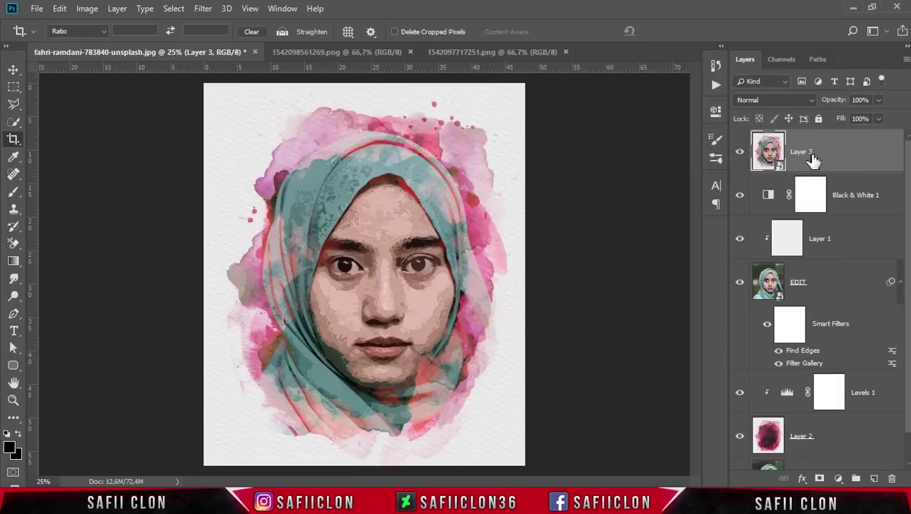
{"action": "double_click", "coordinate": [801, 151]}
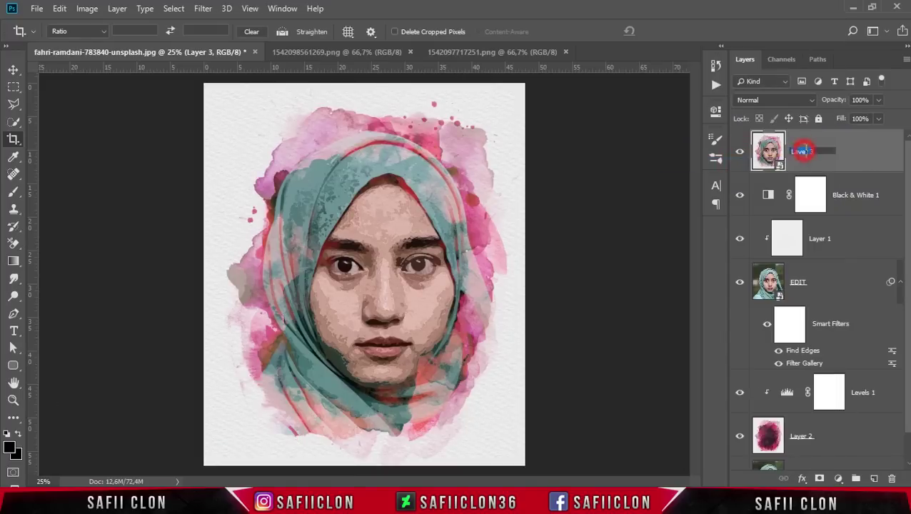
{"action": "type", "text": "W"}
{"action": "left_click", "coordinate": [869, 157]}
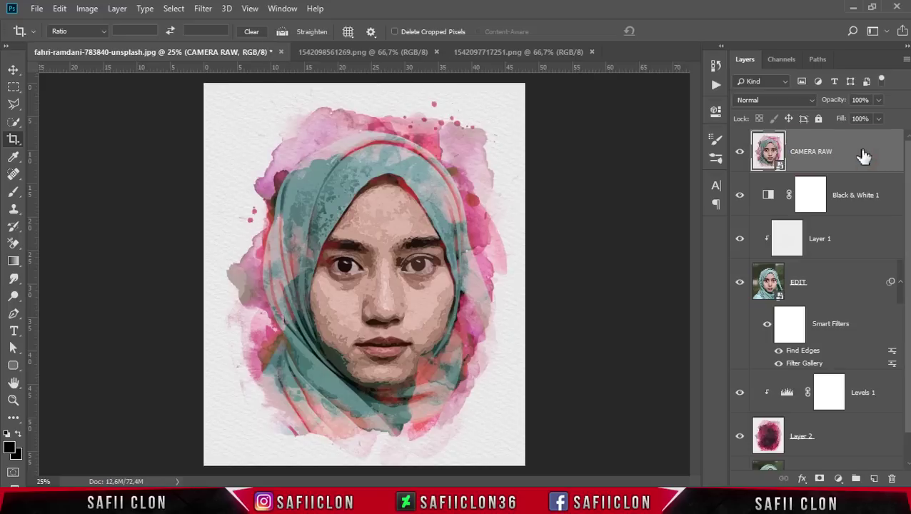
{"action": "left_click", "coordinate": [203, 8]}
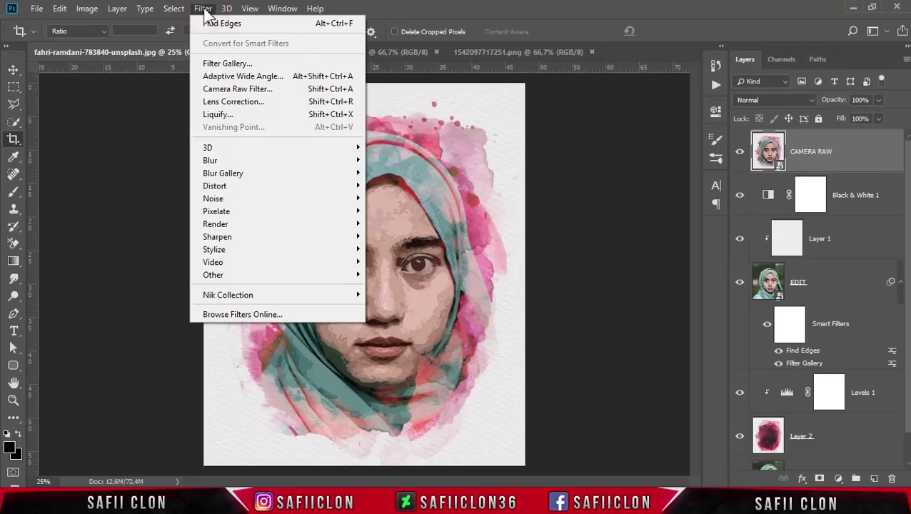
In the Camera Raw filter's Basic panel, set Highlights -31, Shadows +44 and Blacks -28.
{"action": "left_click", "coordinate": [251, 92]}
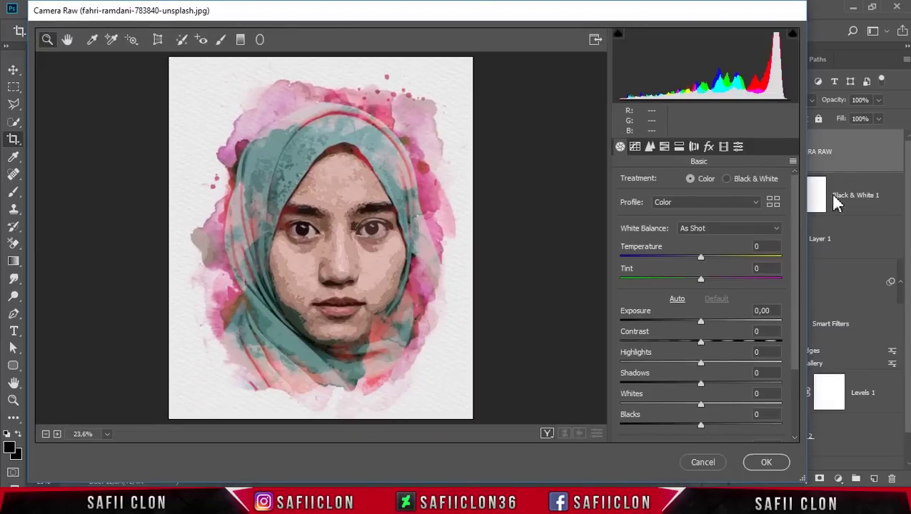
{"action": "left_click_drag", "start_coordinate": [795, 198], "coordinate": [798, 264]}
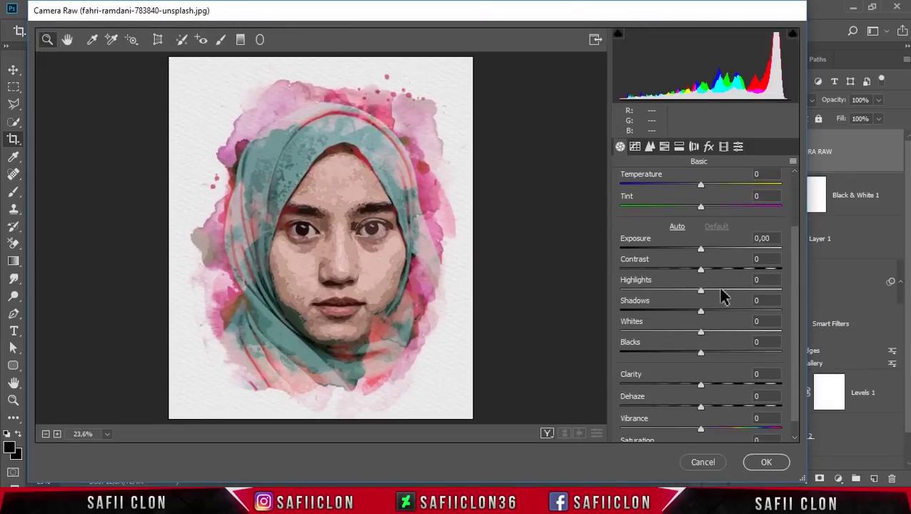
{"action": "left_click_drag", "start_coordinate": [700, 290], "coordinate": [676, 290]}
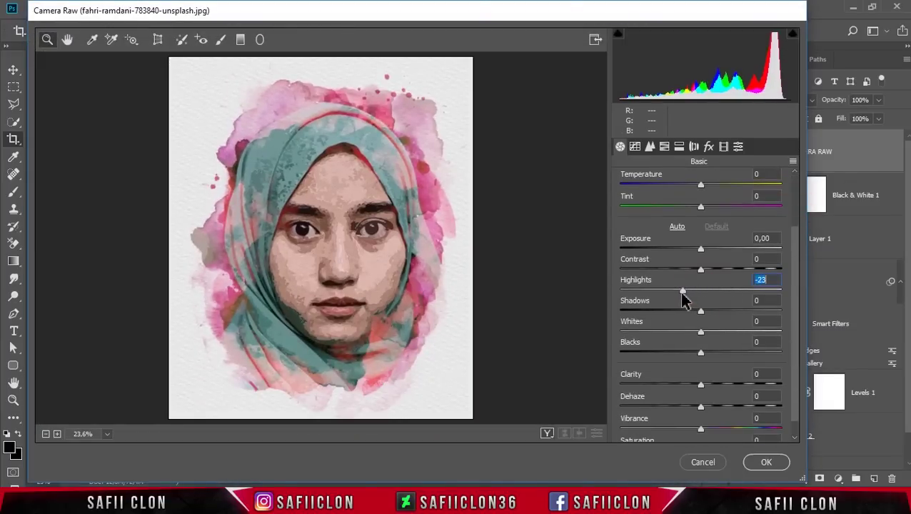
{"action": "left_click_drag", "start_coordinate": [702, 313], "coordinate": [736, 312]}
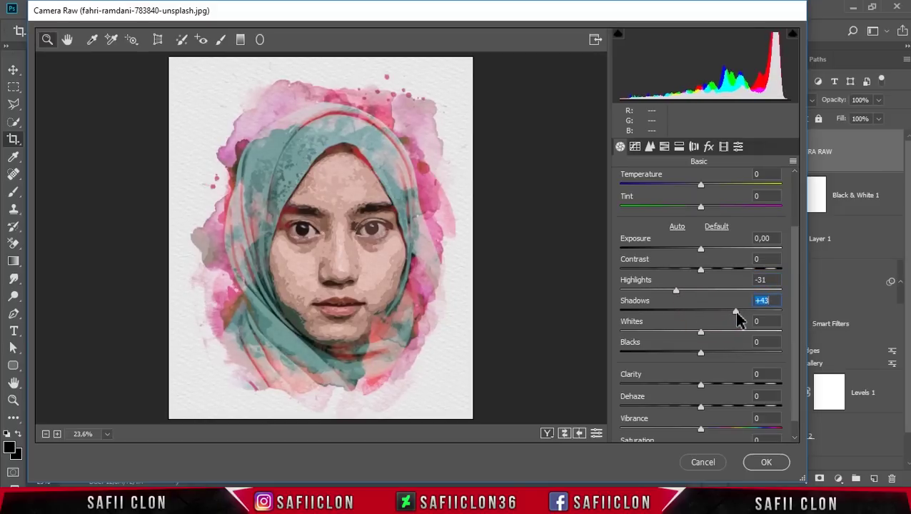
{"action": "left_click_drag", "start_coordinate": [701, 354], "coordinate": [686, 354]}
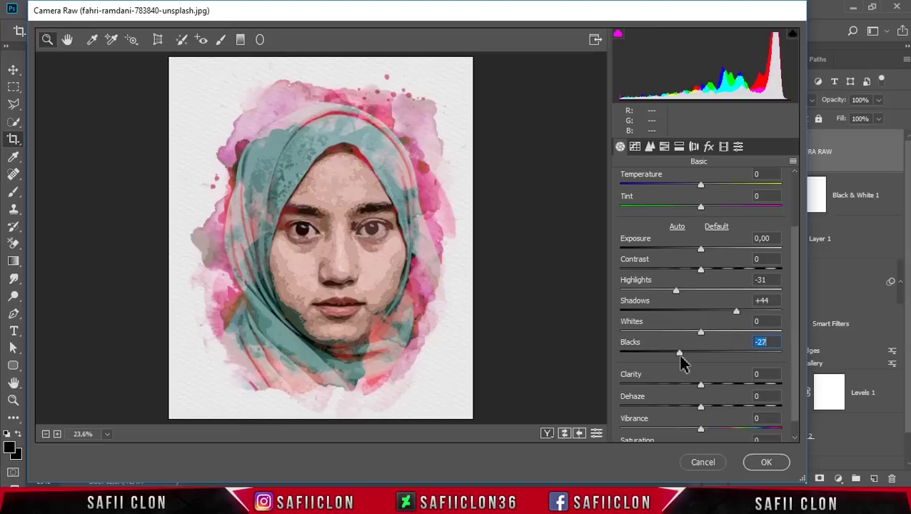
{"action": "left_click_drag", "start_coordinate": [679, 357], "coordinate": [678, 357]}
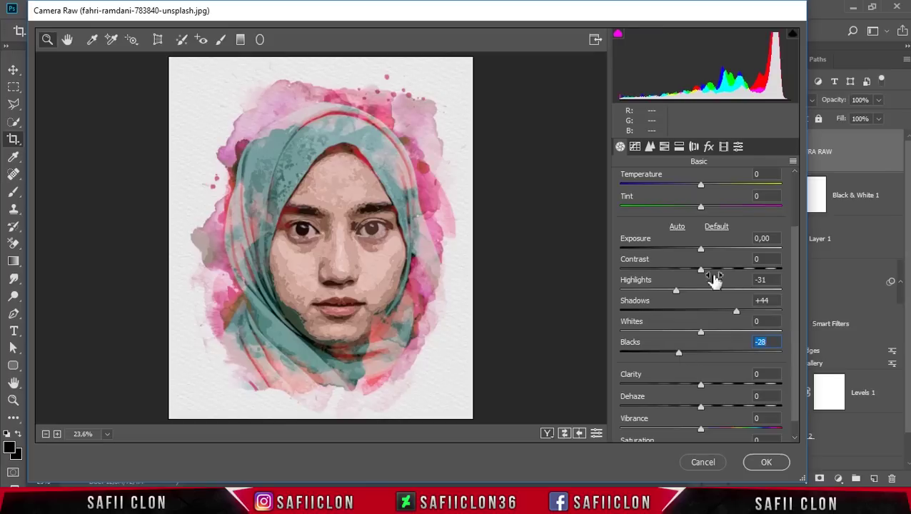
In Camera Raw HSL, set Purples hue -42 and Blues hue +19, and raise red and orange saturation.
{"action": "left_click", "coordinate": [664, 147]}
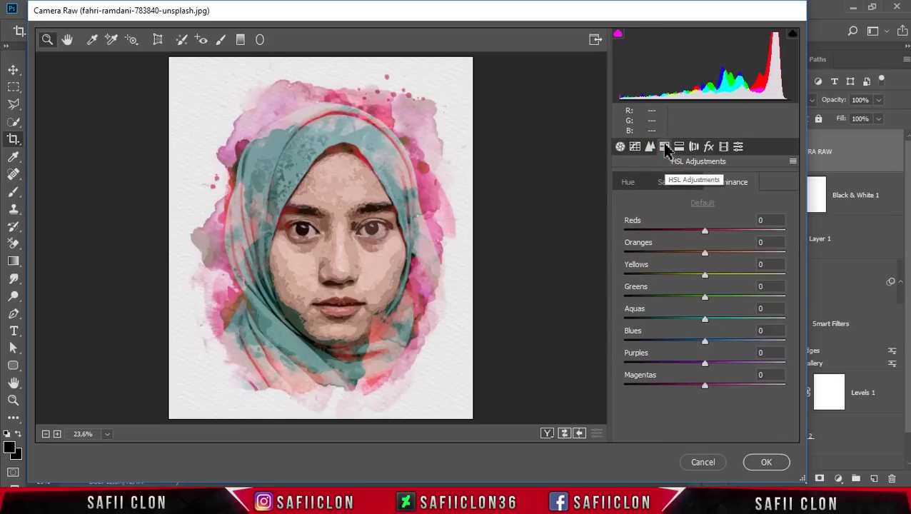
{"action": "left_click", "coordinate": [632, 182]}
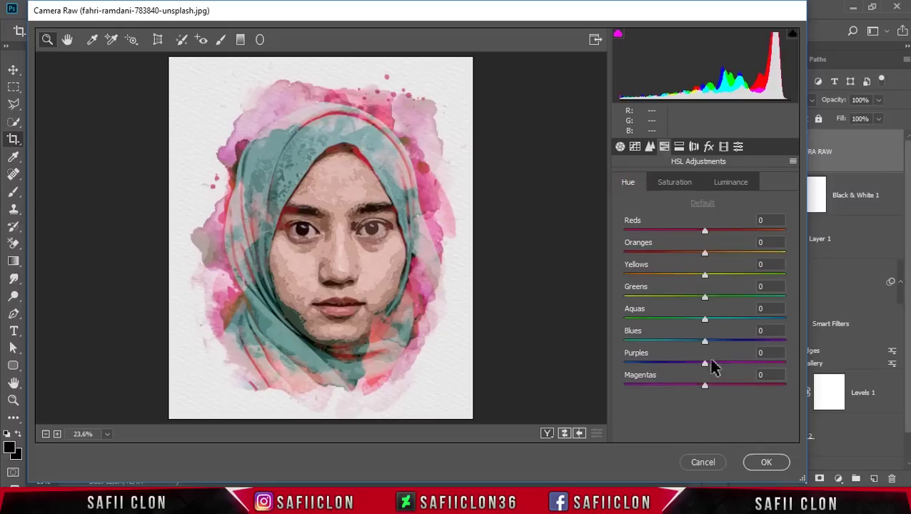
{"action": "left_click_drag", "start_coordinate": [704, 361], "coordinate": [671, 364]}
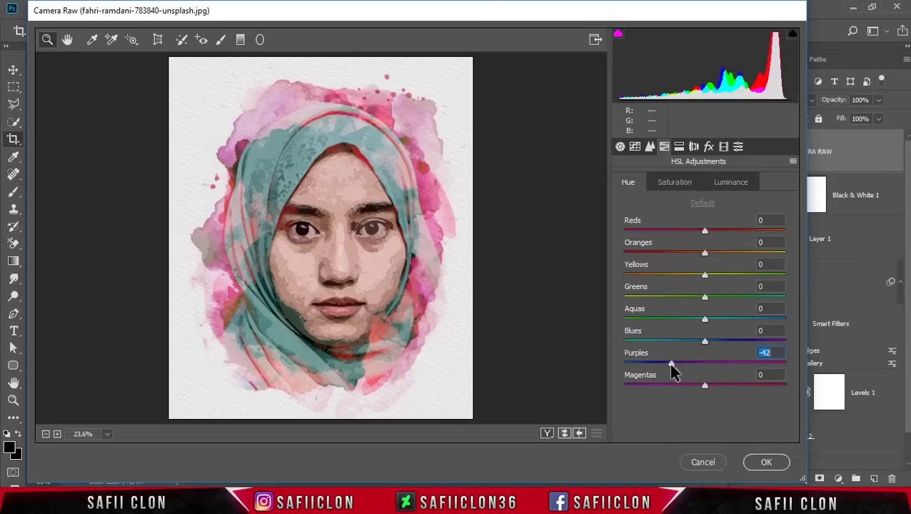
{"action": "left_click_drag", "start_coordinate": [704, 341], "coordinate": [717, 341]}
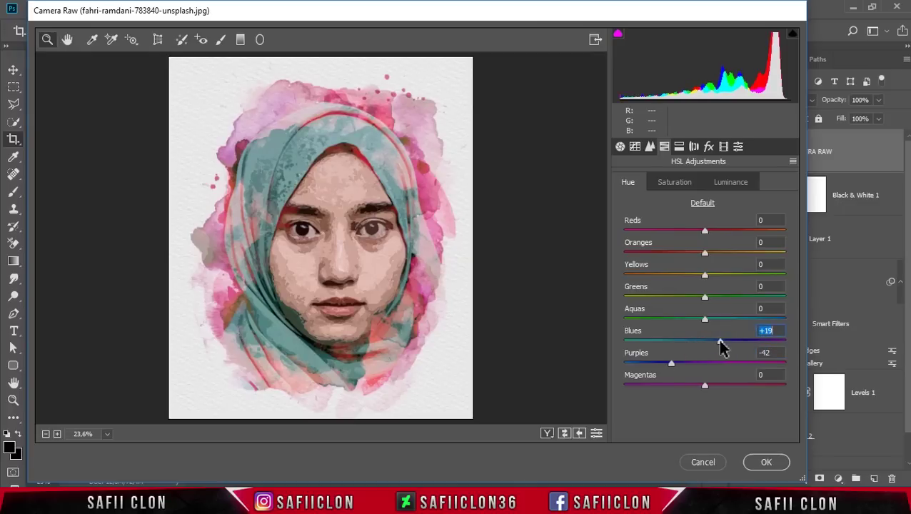
{"action": "left_click", "coordinate": [676, 185]}
{"action": "left_click_drag", "start_coordinate": [705, 230], "coordinate": [711, 234]}
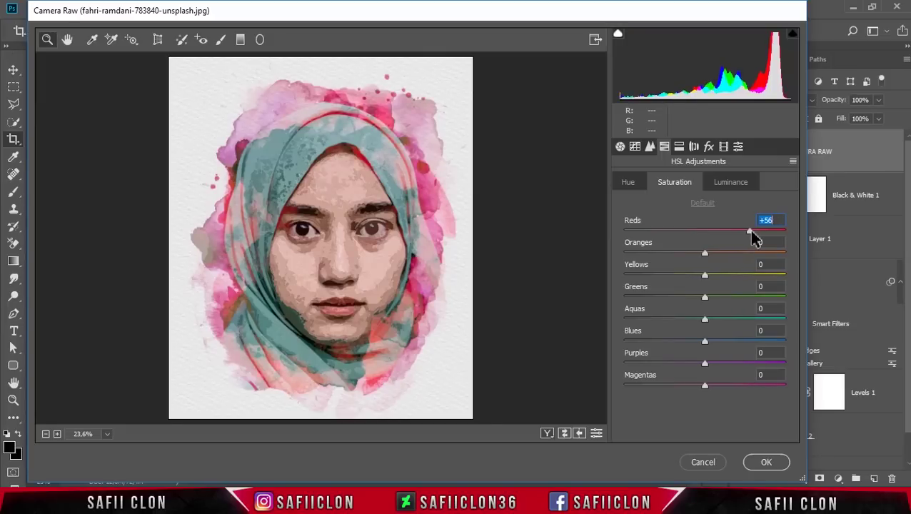
{"action": "left_click_drag", "start_coordinate": [705, 253], "coordinate": [712, 254]}
Set luminance Reds +64, Oranges +23, Aquas +29, Blues +45, Purples +100, Magentas -13, then apply.
{"action": "left_click", "coordinate": [731, 182]}
{"action": "left_click_drag", "start_coordinate": [705, 232], "coordinate": [757, 233]}
{"action": "left_click_drag", "start_coordinate": [706, 256], "coordinate": [726, 257]}
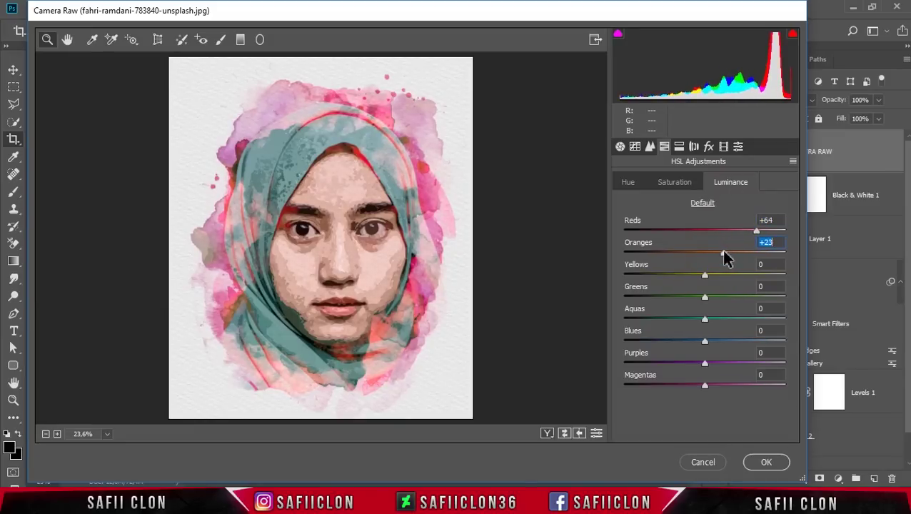
{"action": "mouse_move", "coordinate": [706, 321]}
{"action": "left_mouse_down"}
{"action": "mouse_move", "coordinate": [728, 321]}
{"action": "mouse_move", "coordinate": [746, 368]}
{"action": "mouse_move", "coordinate": [758, 370]}
{"action": "mouse_move", "coordinate": [736, 368]}
{"action": "mouse_move", "coordinate": [793, 376]}
{"action": "left_mouse_up"}
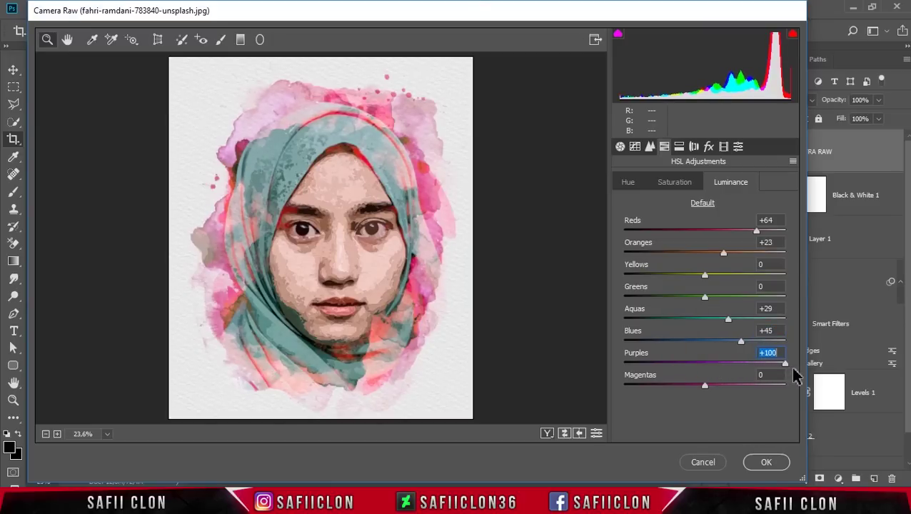
{"action": "left_click_drag", "start_coordinate": [705, 385], "coordinate": [695, 386]}
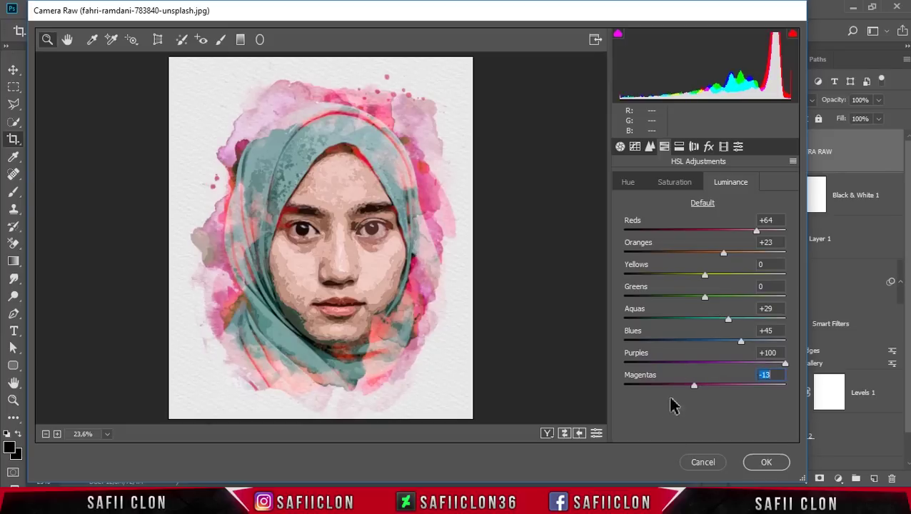
{"action": "left_click", "coordinate": [761, 463]}
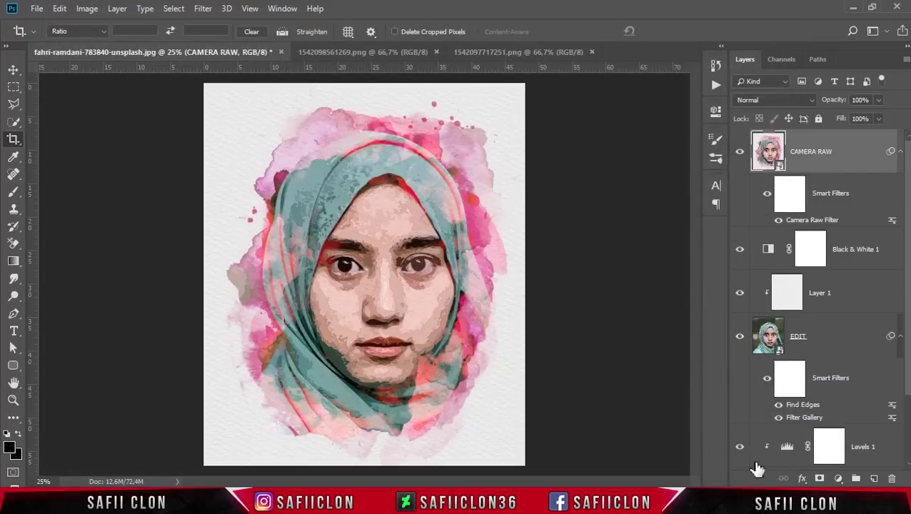
Add a Black & White layer: Reds 6, Yellows 4, Greens 124, Cyans 105, Blues 185, Magentas 46.
{"action": "left_click", "coordinate": [740, 151]}
{"action": "left_click", "coordinate": [838, 478]}
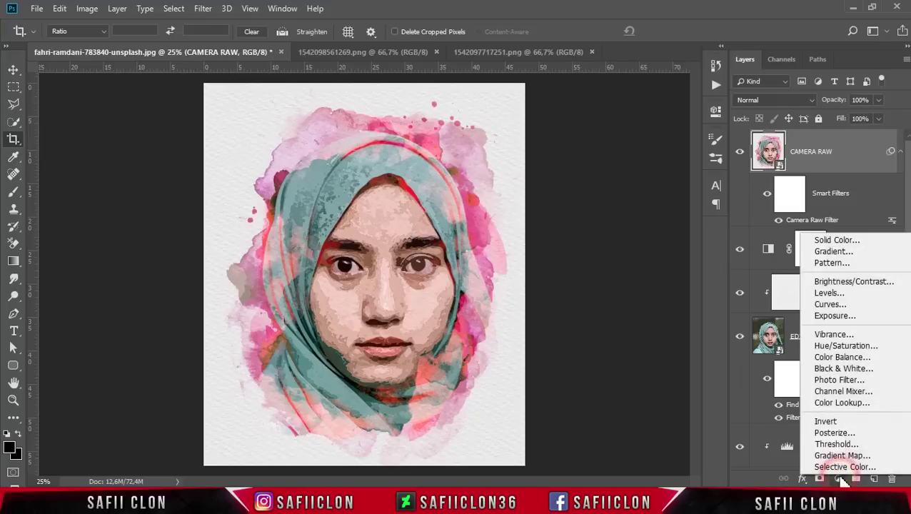
{"action": "left_click", "coordinate": [835, 368]}
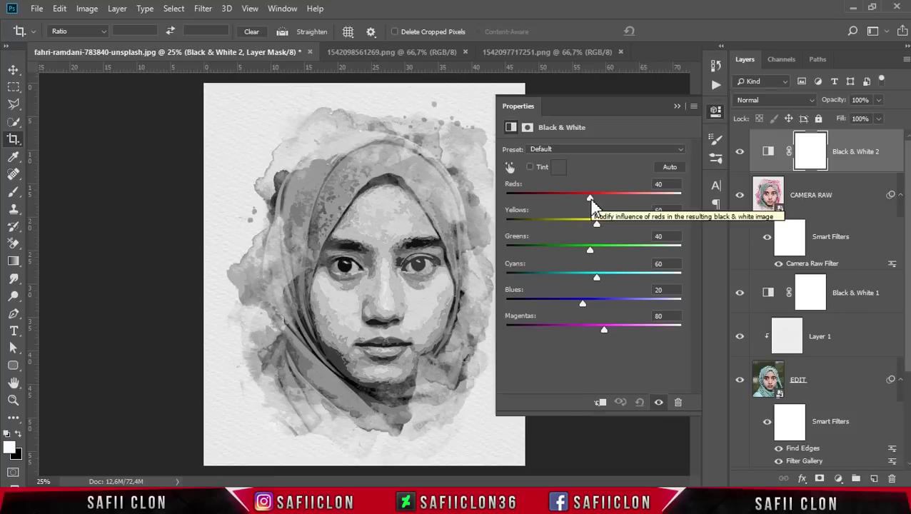
{"action": "mouse_move", "coordinate": [590, 198]}
{"action": "left_mouse_down"}
{"action": "mouse_move", "coordinate": [602, 199]}
{"action": "mouse_move", "coordinate": [578, 200]}
{"action": "left_mouse_up"}
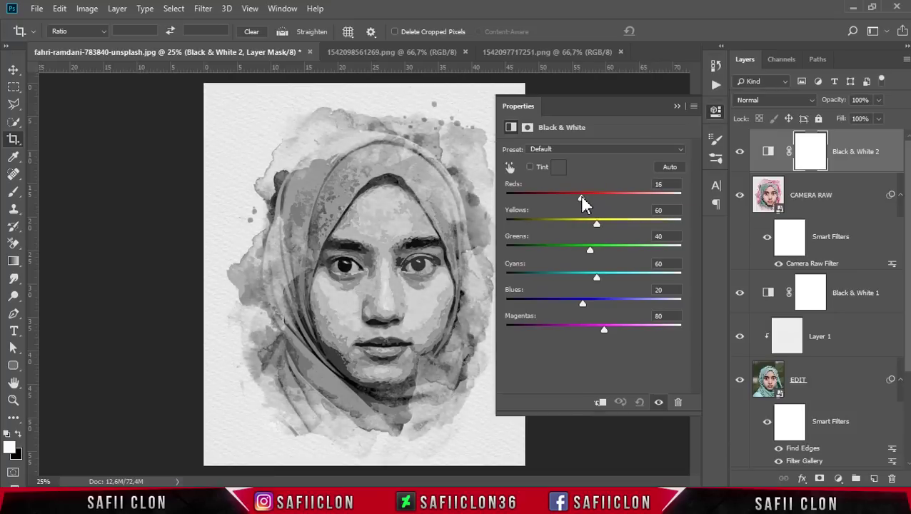
{"action": "mouse_move", "coordinate": [597, 224]}
{"action": "left_mouse_down"}
{"action": "mouse_move", "coordinate": [615, 224]}
{"action": "mouse_move", "coordinate": [581, 235]}
{"action": "left_mouse_up"}
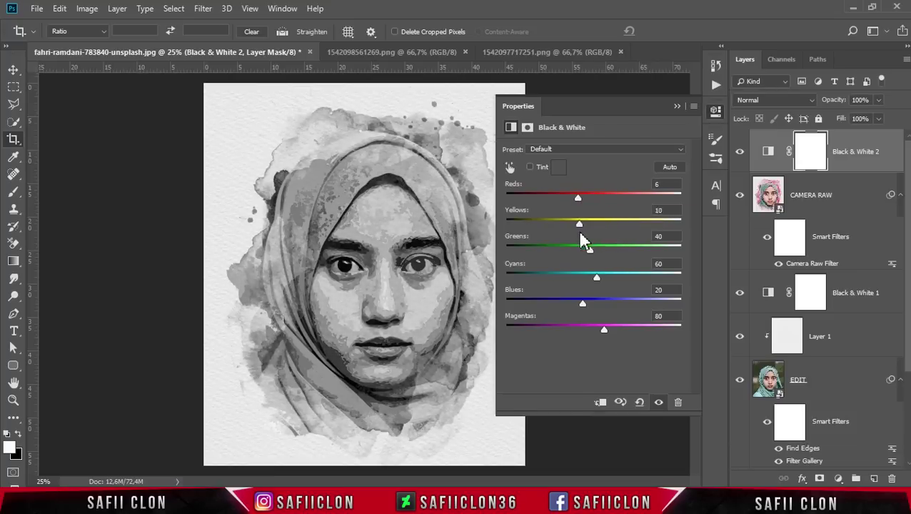
{"action": "left_click_drag", "start_coordinate": [588, 247], "coordinate": [613, 248]}
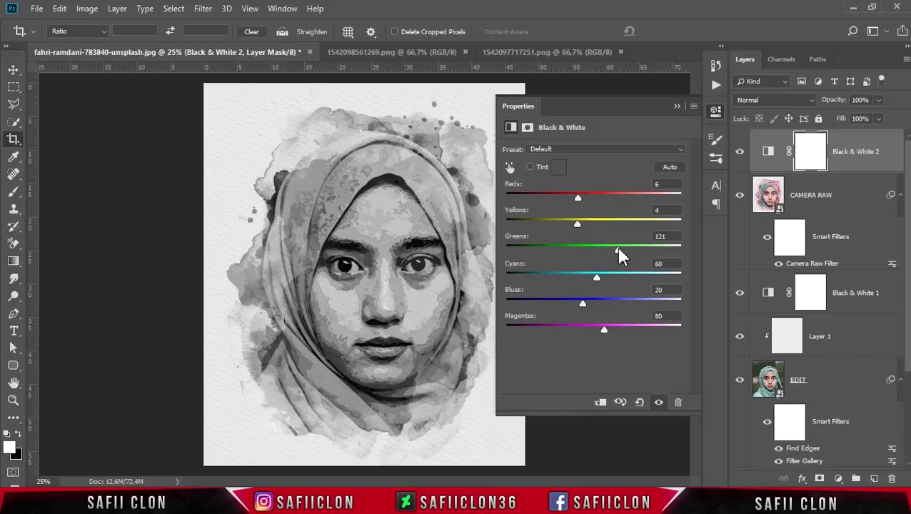
{"action": "left_click_drag", "start_coordinate": [600, 278], "coordinate": [614, 276]}
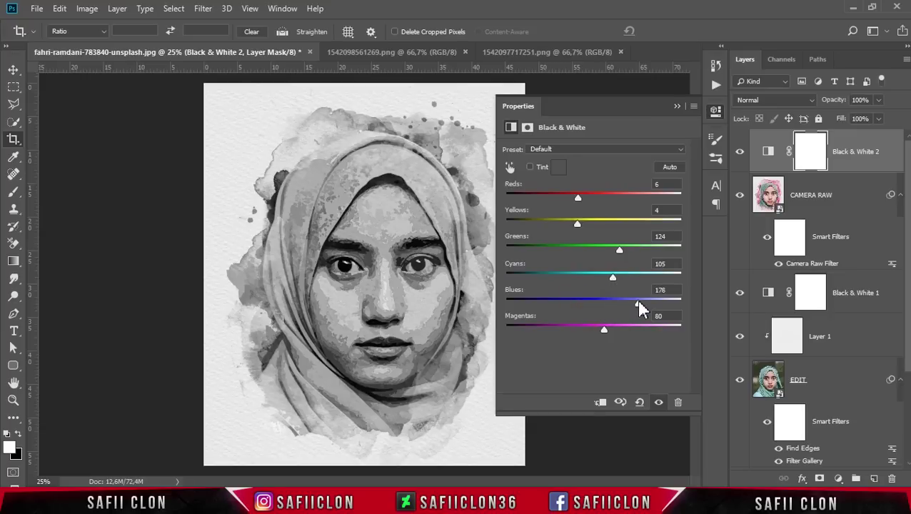
{"action": "left_click_drag", "start_coordinate": [610, 335], "coordinate": [592, 331]}
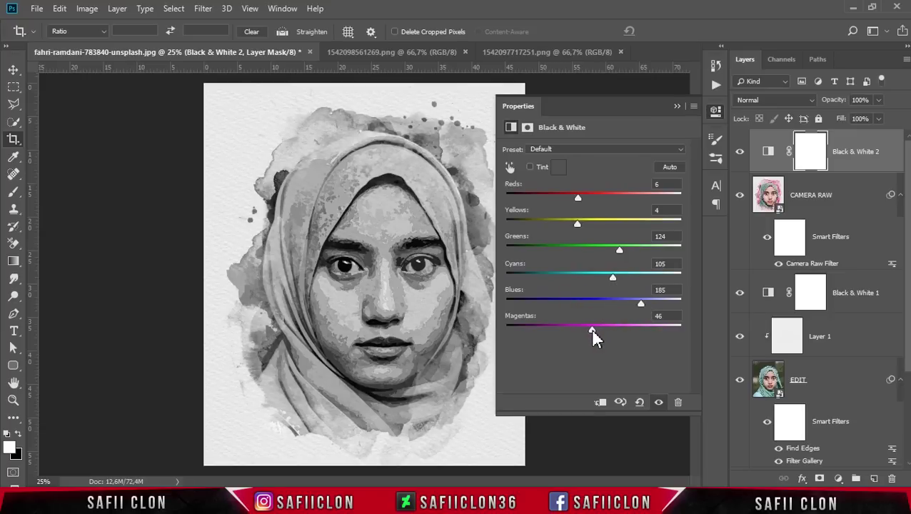
{"action": "left_click", "coordinate": [676, 107]}
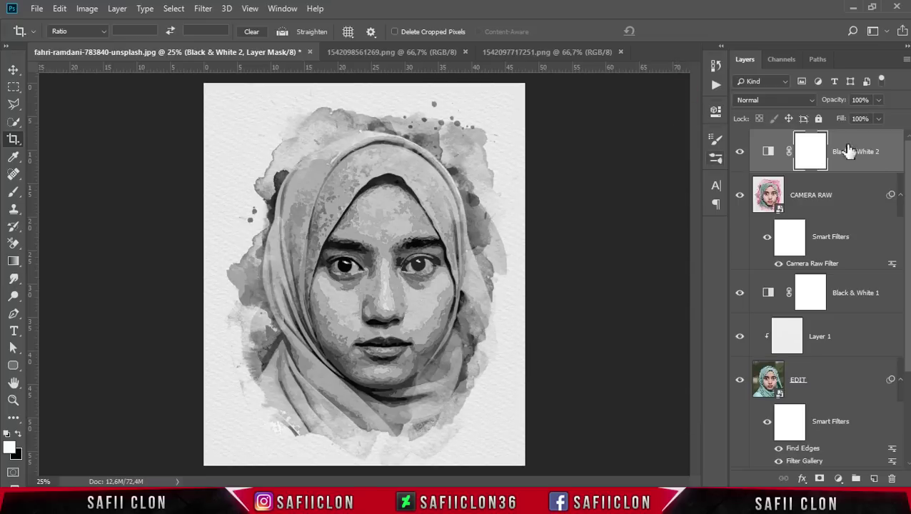
Set Black & White 2 to Lighten blend mode and stamp visible layers into a new Layer 3.
{"action": "left_click", "coordinate": [768, 151]}
{"action": "left_click", "coordinate": [773, 100]}
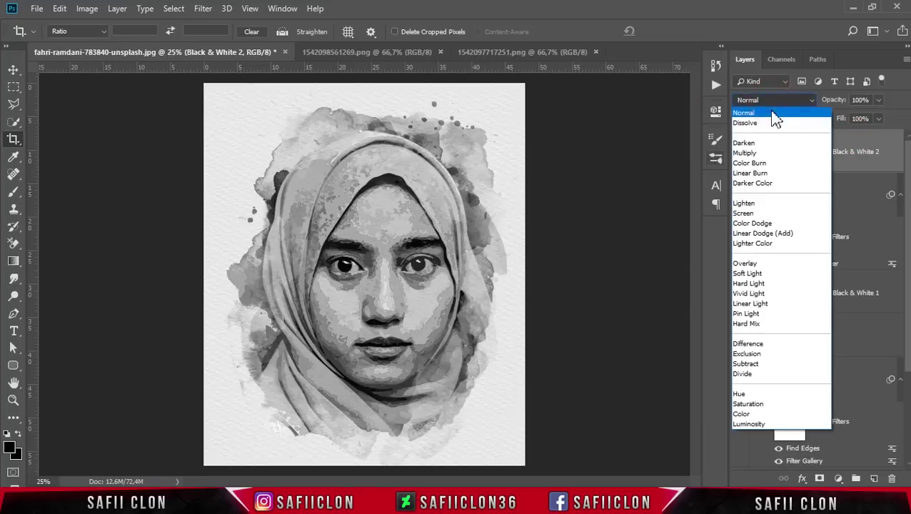
{"action": "left_click", "coordinate": [753, 204]}
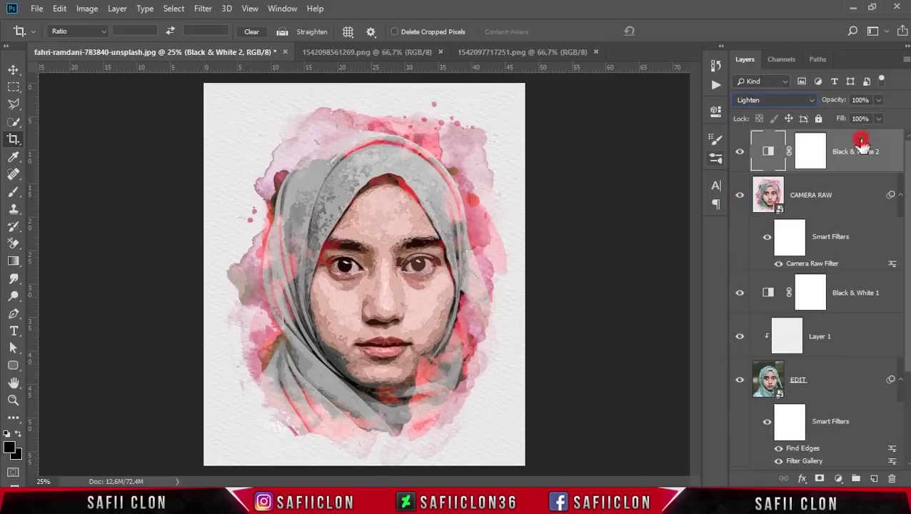
{"action": "key", "text": "ctrl+shift+alt+e"}
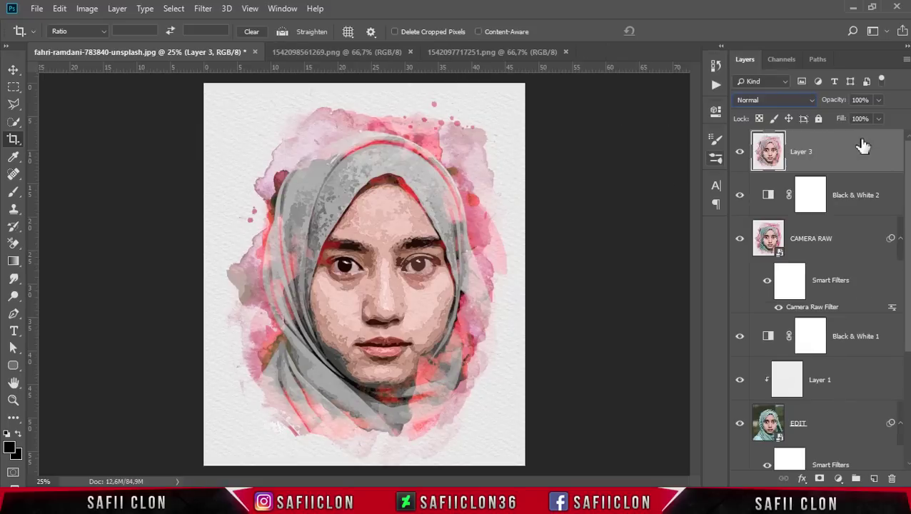
Convert Layer 3 into a smart object and bring up the Filter > Stylize list.
{"action": "right_click", "coordinate": [863, 145]}
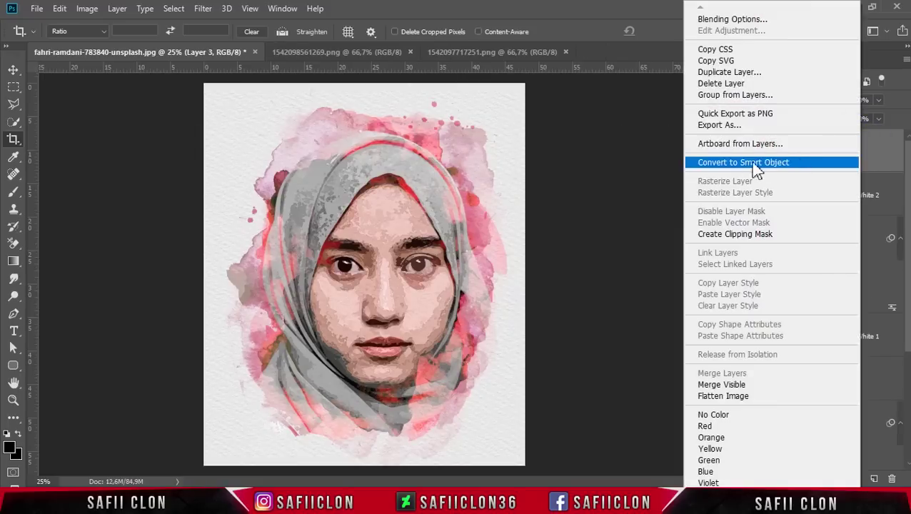
{"action": "left_click", "coordinate": [743, 163]}
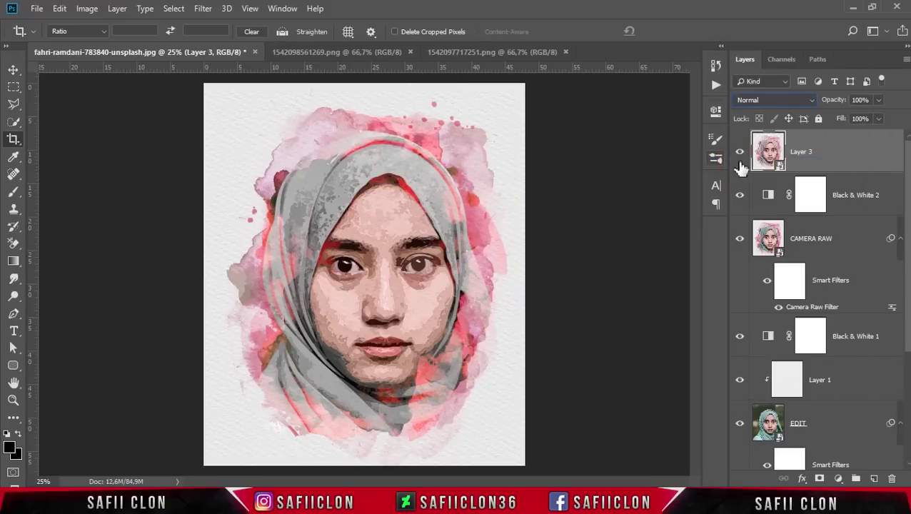
{"action": "left_click", "coordinate": [844, 151]}
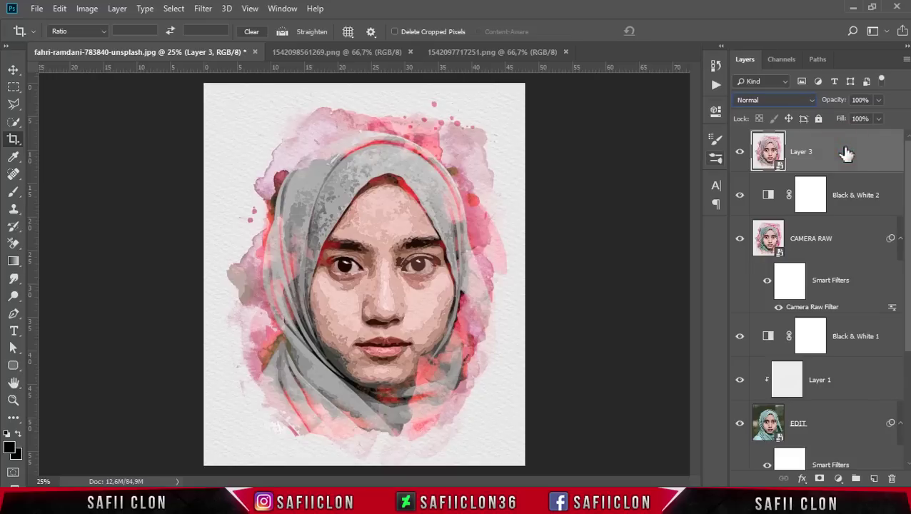
{"action": "left_click", "coordinate": [209, 10]}
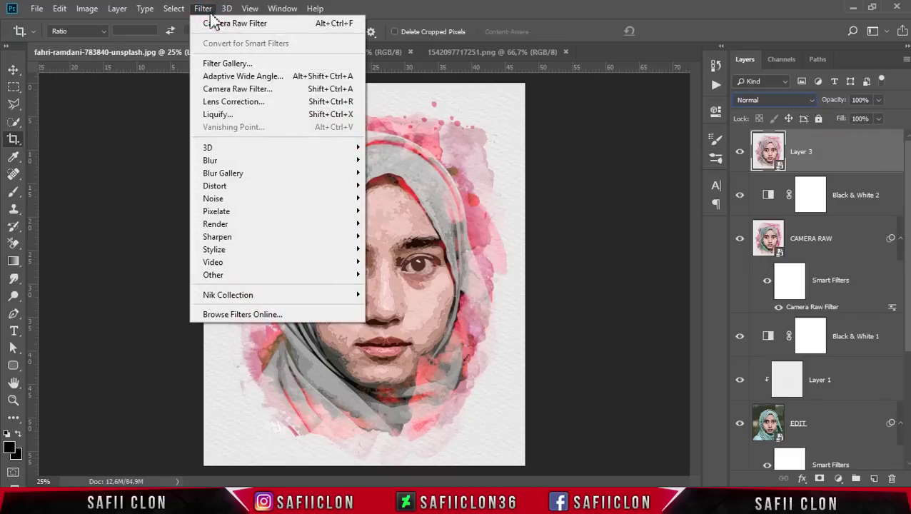
{"action": "mouse_move", "coordinate": [214, 249]}
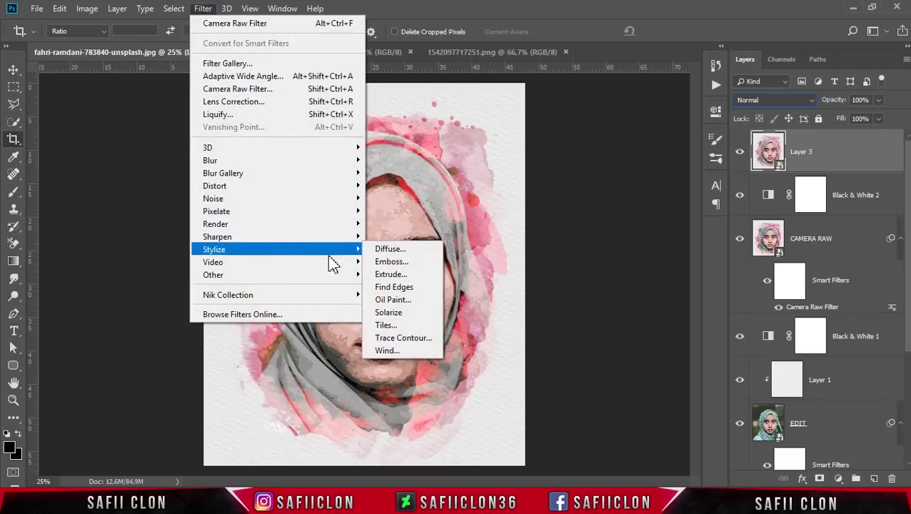
Open Oil Paint, frame the preview on the eye, and set Stylization to 7,2.
{"action": "left_click", "coordinate": [401, 300]}
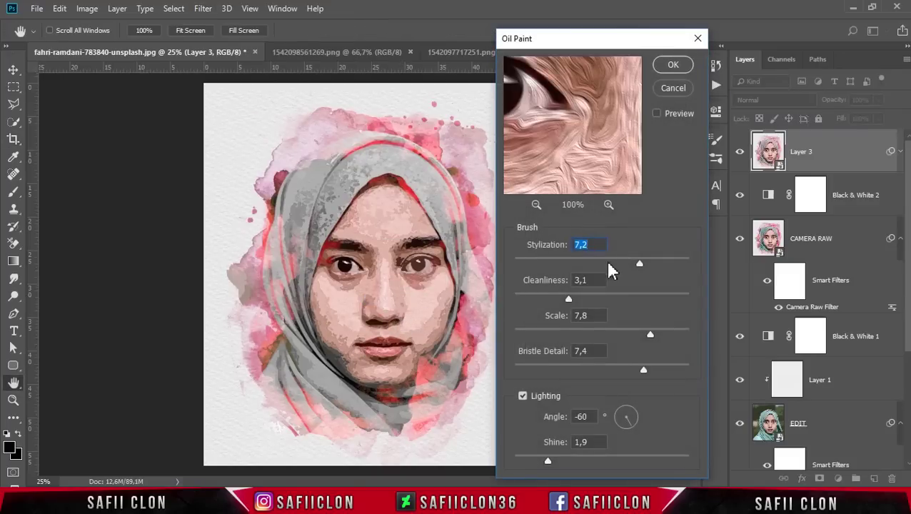
{"action": "left_click_drag", "start_coordinate": [539, 132], "coordinate": [575, 156]}
{"action": "left_click", "coordinate": [535, 205]}
{"action": "left_click_drag", "start_coordinate": [575, 148], "coordinate": [579, 169]}
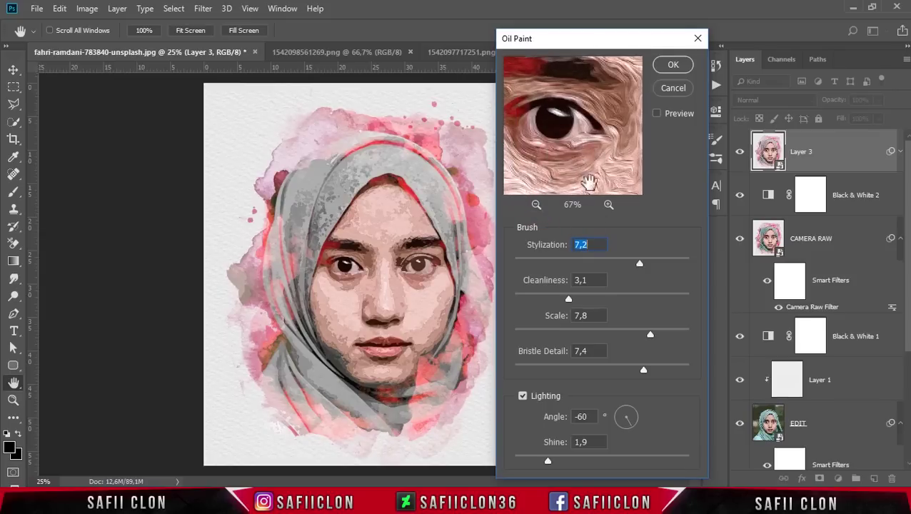
{"action": "left_click_drag", "start_coordinate": [612, 264], "coordinate": [639, 264]}
{"action": "mouse_move", "coordinate": [569, 299]}
{"action": "left_mouse_down"}
{"action": "mouse_move", "coordinate": [614, 295]}
{"action": "mouse_move", "coordinate": [580, 301]}
{"action": "left_mouse_up"}
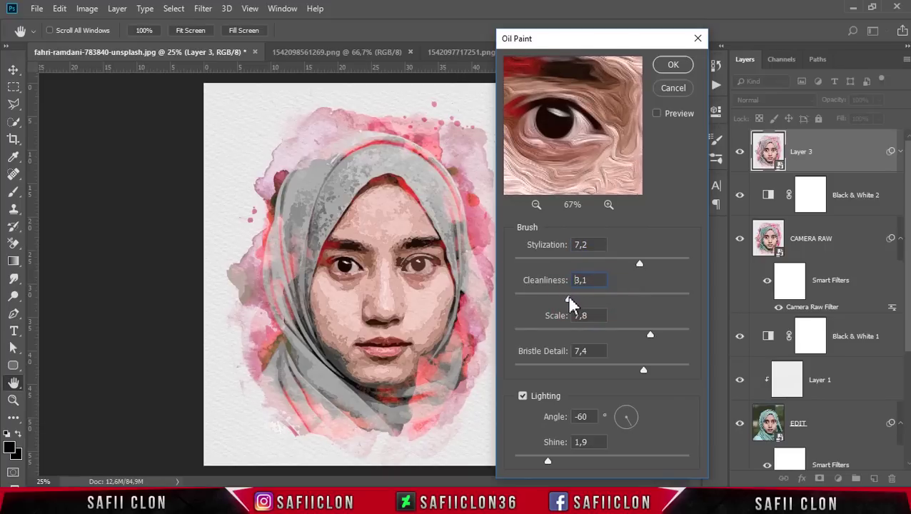
Set Cleanliness 3,0, Scale 7,8, Bristle Detail 7,4 and Shine about 2,0, then apply.
{"action": "left_click_drag", "start_coordinate": [571, 303], "coordinate": [568, 301]}
{"action": "mouse_move", "coordinate": [640, 336]}
{"action": "left_mouse_down"}
{"action": "mouse_move", "coordinate": [620, 337]}
{"action": "mouse_move", "coordinate": [638, 335]}
{"action": "left_mouse_up"}
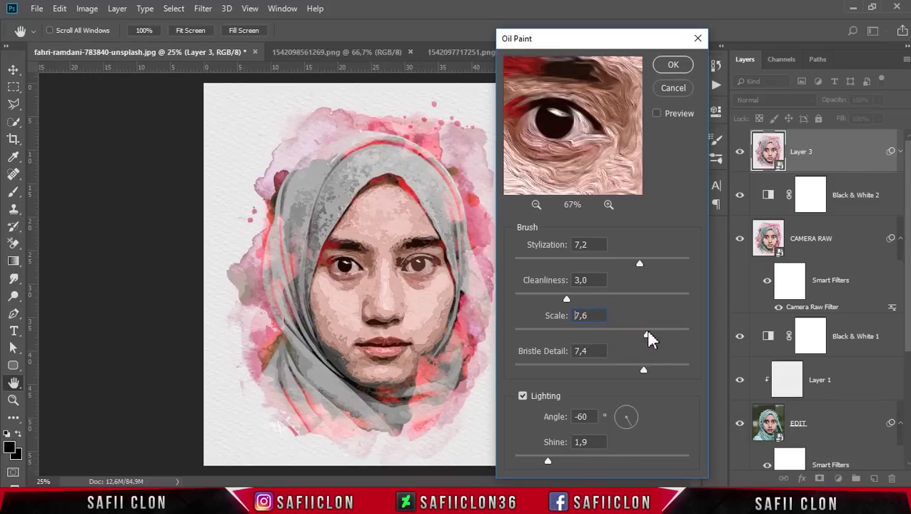
{"action": "left_click_drag", "start_coordinate": [648, 337], "coordinate": [650, 335]}
{"action": "left_click", "coordinate": [595, 351]}
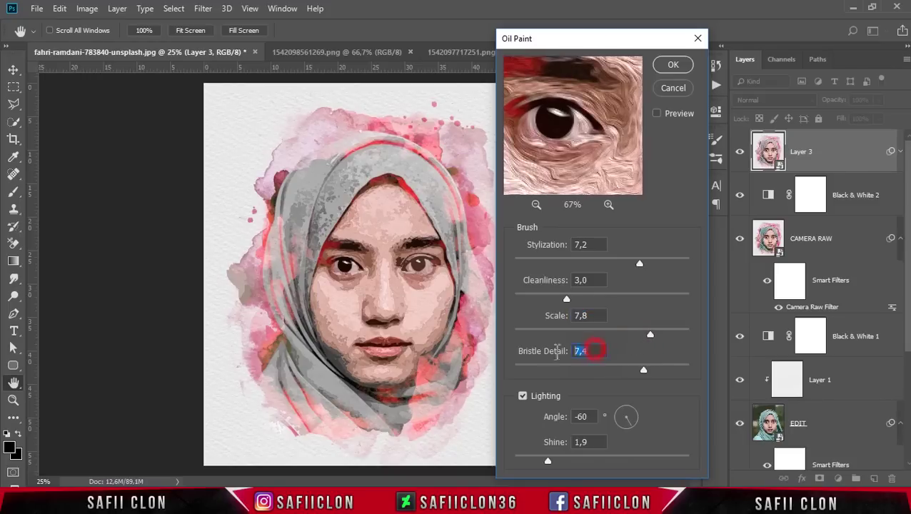
{"action": "left_click", "coordinate": [596, 443]}
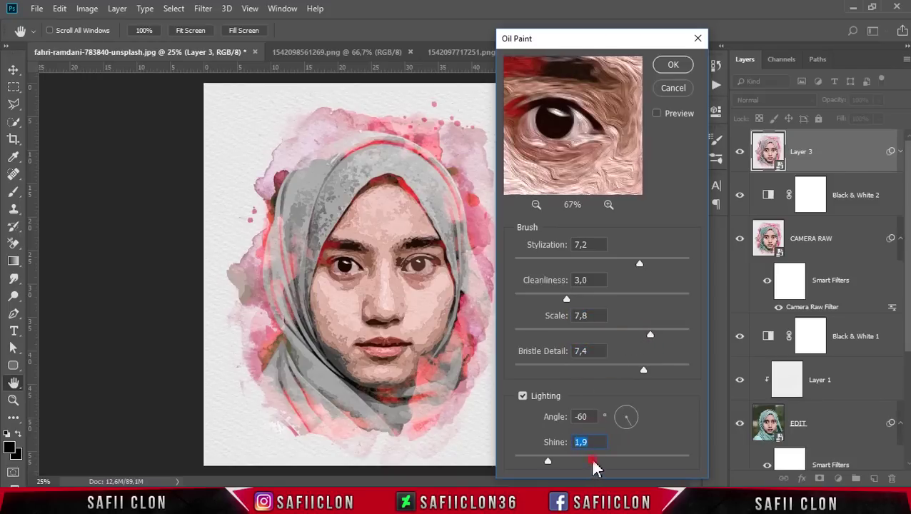
{"action": "left_click", "coordinate": [593, 463]}
{"action": "left_click_drag", "start_coordinate": [553, 458], "coordinate": [548, 463]}
{"action": "left_click", "coordinate": [674, 66]}
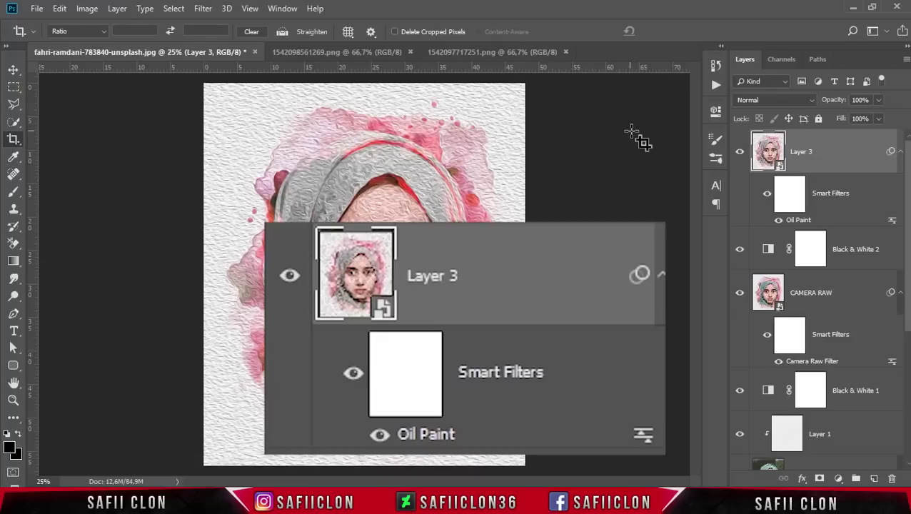
Invert the Oil Paint smart filter mask to hide the effect entirely.
{"action": "left_click", "coordinate": [788, 195]}
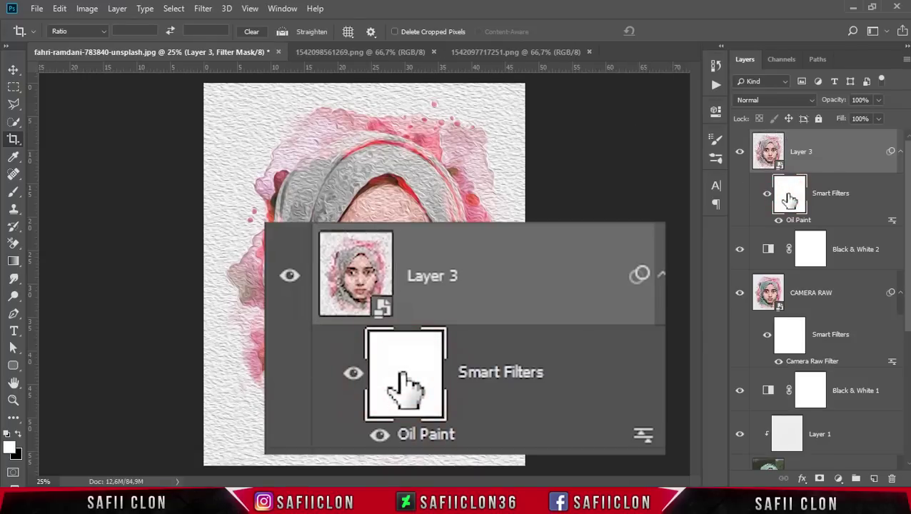
{"action": "key", "text": "ctrl+i"}
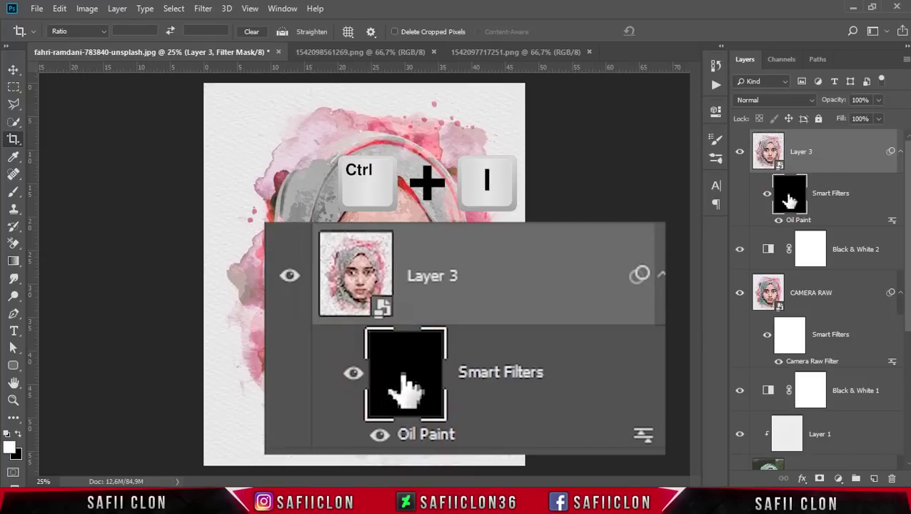
{"action": "left_click", "coordinate": [788, 199]}
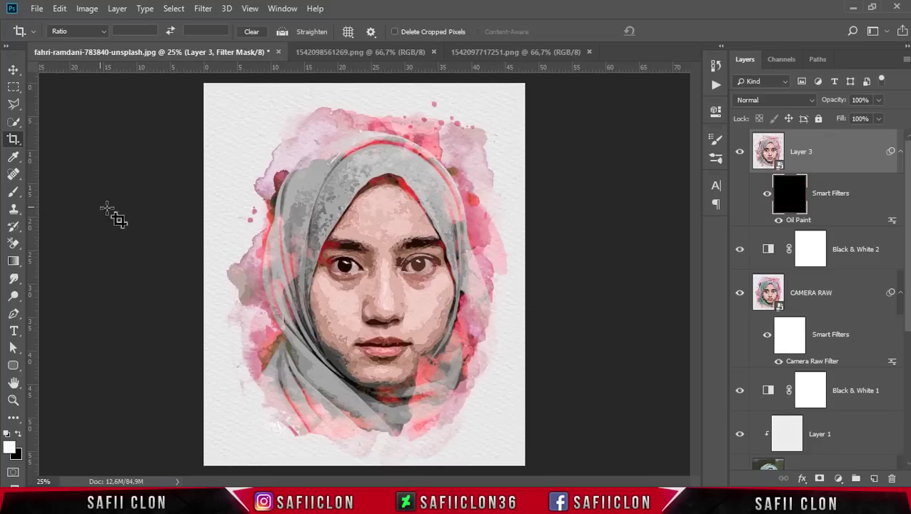
Set up a Soft Round brush at 15% opacity.
{"action": "left_click", "coordinate": [13, 191]}
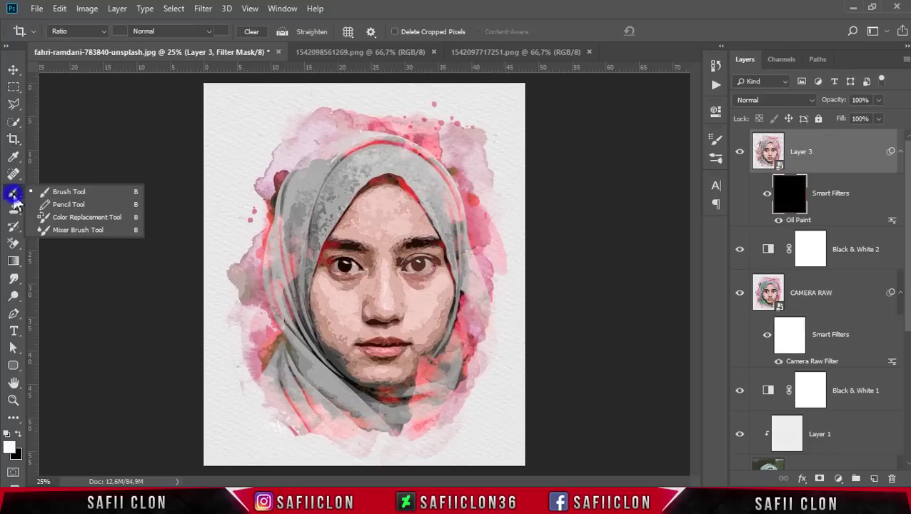
{"action": "left_click", "coordinate": [60, 200]}
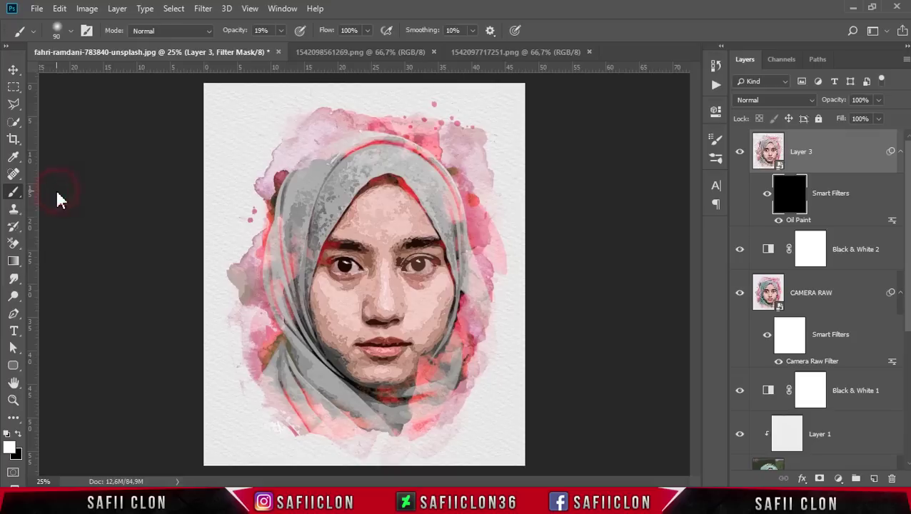
{"action": "left_click", "coordinate": [72, 32]}
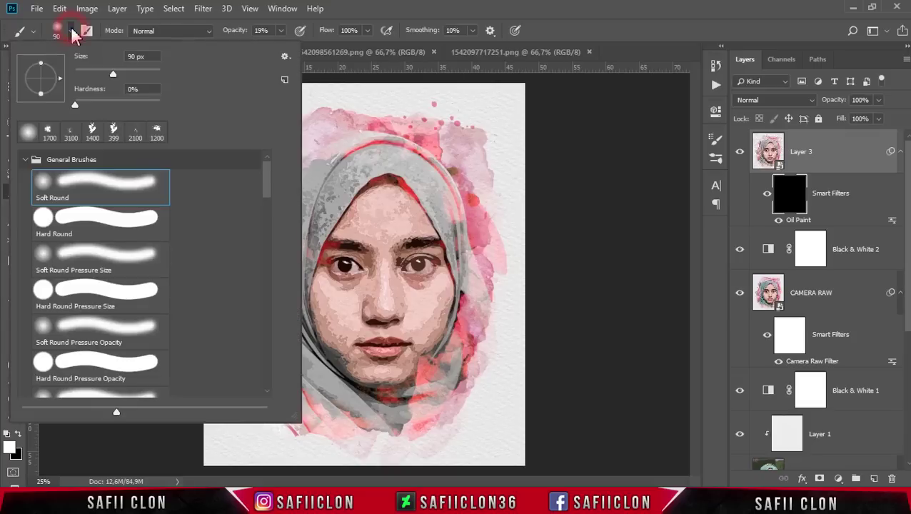
{"action": "left_click", "coordinate": [70, 179]}
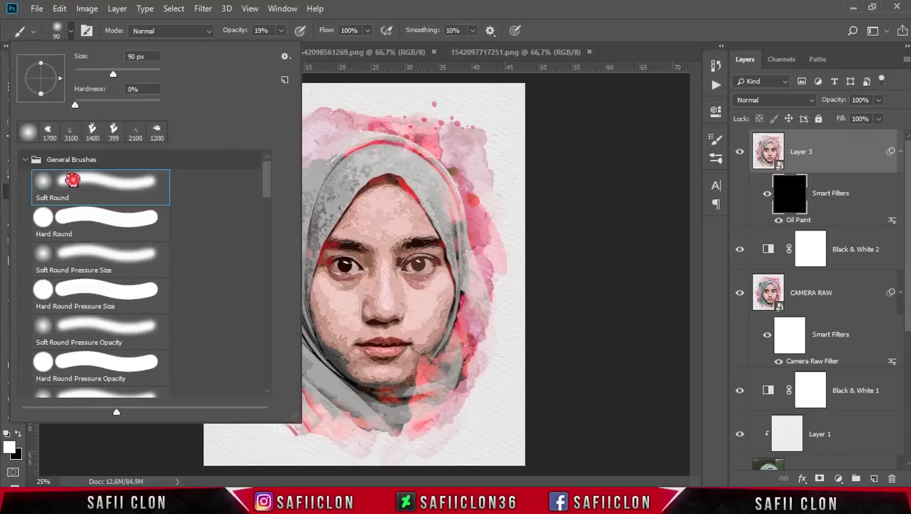
{"action": "left_click", "coordinate": [72, 32]}
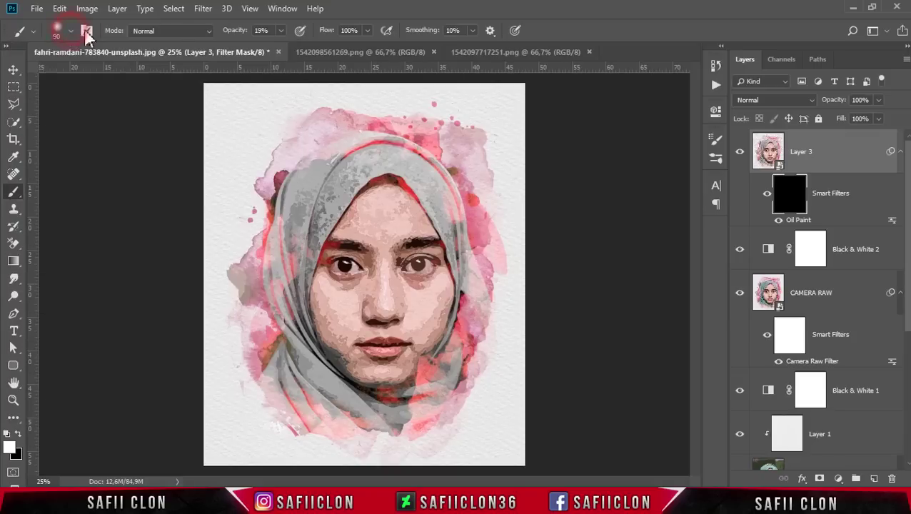
{"action": "left_click", "coordinate": [281, 31]}
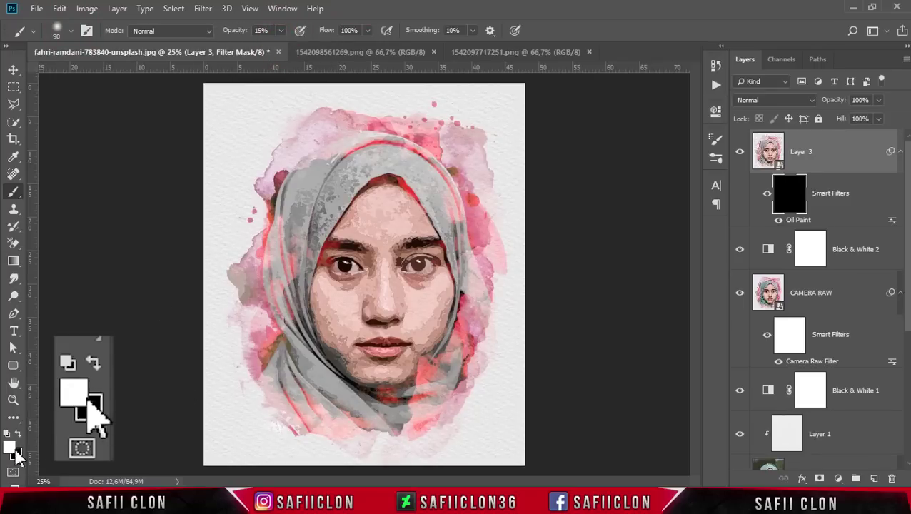
Paint the oil effect back onto the forehead, nose and cheek with a larger brush.
{"action": "key", "text": "bracketright"}
{"action": "key", "text": "bracketright"}
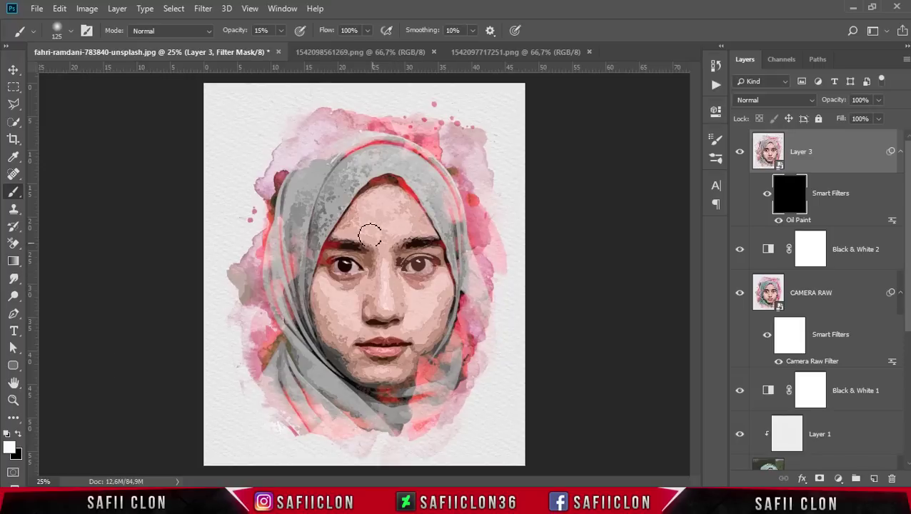
{"action": "mouse_move", "coordinate": [371, 203]}
{"action": "left_mouse_down"}
{"action": "mouse_move", "coordinate": [358, 199]}
{"action": "mouse_move", "coordinate": [403, 212]}
{"action": "left_mouse_up"}
{"action": "key", "text": "bracketright"}
{"action": "key", "text": "bracketright"}
{"action": "key", "text": "bracketright"}
{"action": "mouse_move", "coordinate": [379, 262]}
{"action": "left_mouse_down"}
{"action": "mouse_move", "coordinate": [325, 305]}
{"action": "mouse_move", "coordinate": [389, 272]}
{"action": "mouse_move", "coordinate": [413, 278]}
{"action": "mouse_move", "coordinate": [443, 301]}
{"action": "mouse_move", "coordinate": [421, 367]}
{"action": "mouse_move", "coordinate": [342, 340]}
{"action": "mouse_move", "coordinate": [321, 306]}
{"action": "mouse_move", "coordinate": [406, 199]}
{"action": "mouse_move", "coordinate": [350, 151]}
{"action": "mouse_move", "coordinate": [308, 267]}
{"action": "mouse_move", "coordinate": [321, 387]}
{"action": "mouse_move", "coordinate": [313, 401]}
{"action": "mouse_move", "coordinate": [412, 394]}
{"action": "mouse_move", "coordinate": [389, 397]}
{"action": "mouse_move", "coordinate": [474, 279]}
{"action": "mouse_move", "coordinate": [421, 173]}
{"action": "mouse_move", "coordinate": [381, 160]}
{"action": "mouse_move", "coordinate": [341, 278]}
{"action": "mouse_move", "coordinate": [300, 183]}
{"action": "mouse_move", "coordinate": [279, 301]}
{"action": "mouse_move", "coordinate": [334, 248]}
{"action": "mouse_move", "coordinate": [445, 295]}
{"action": "mouse_move", "coordinate": [448, 237]}
{"action": "left_mouse_up"}
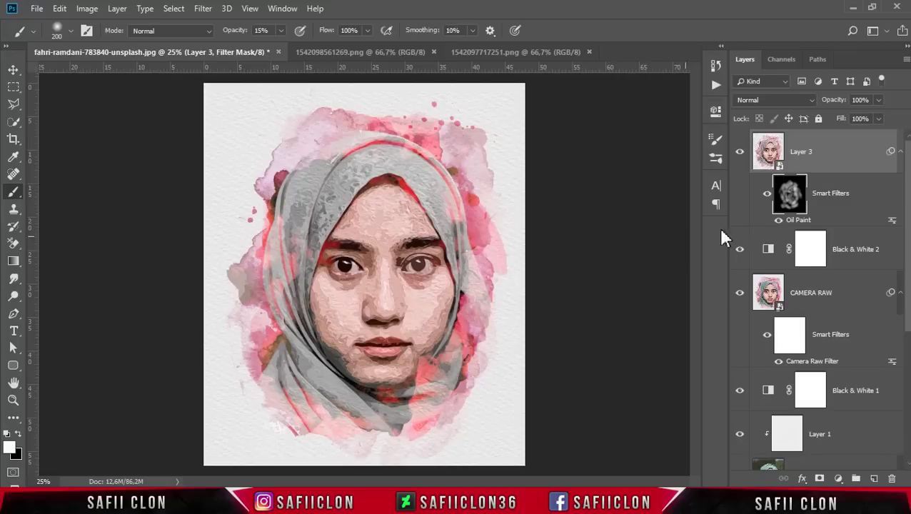
Compare the effect, then paint white over more of the face, right cheek and hijab edges.
{"action": "left_click", "coordinate": [766, 200]}
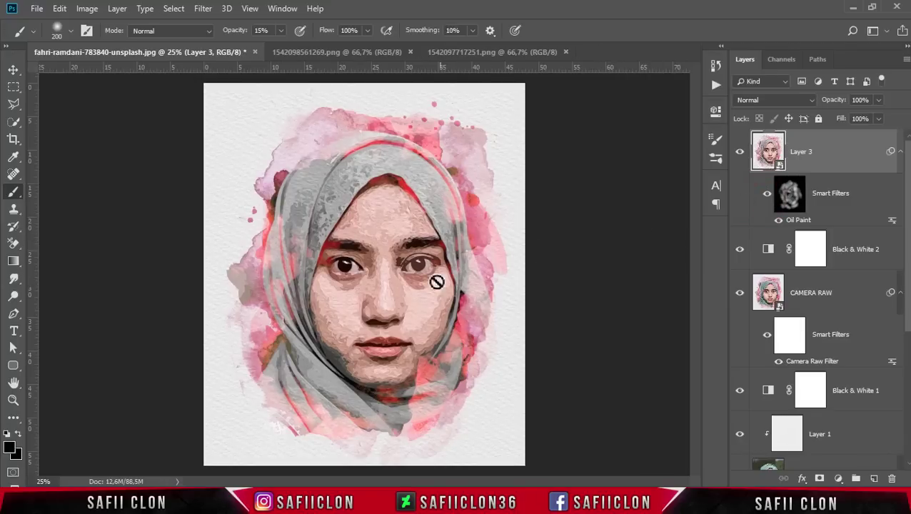
{"action": "left_click", "coordinate": [781, 203]}
{"action": "key", "text": "x"}
{"action": "left_click_drag", "start_coordinate": [377, 249], "coordinate": [323, 283]}
{"action": "left_click_drag", "start_coordinate": [435, 229], "coordinate": [449, 290]}
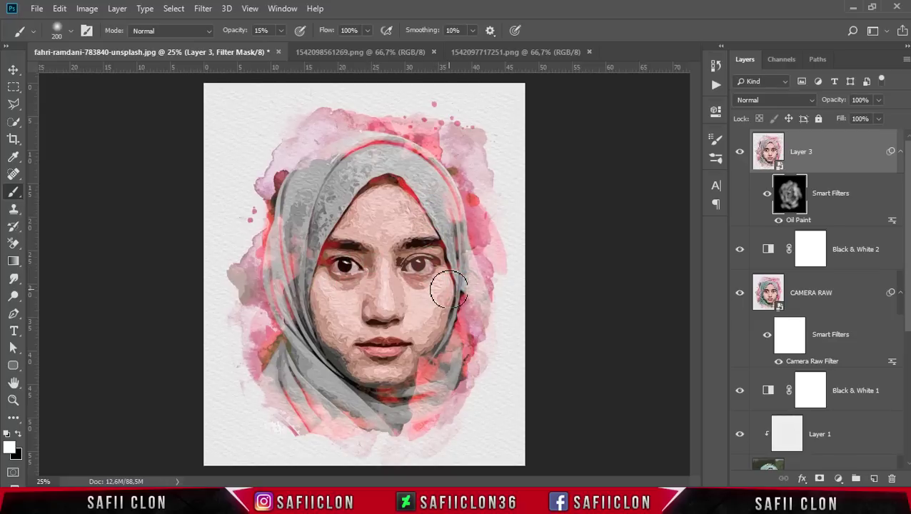
{"action": "key", "text": "ctrl+plus"}
{"action": "key", "text": "ctrl+plus"}
{"action": "key", "text": "ctrl+minus"}
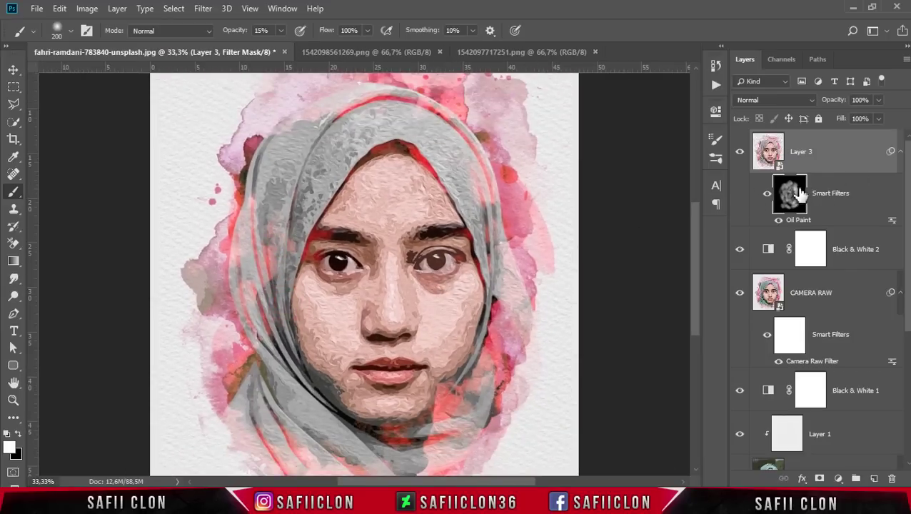
{"action": "left_click", "coordinate": [767, 194]}
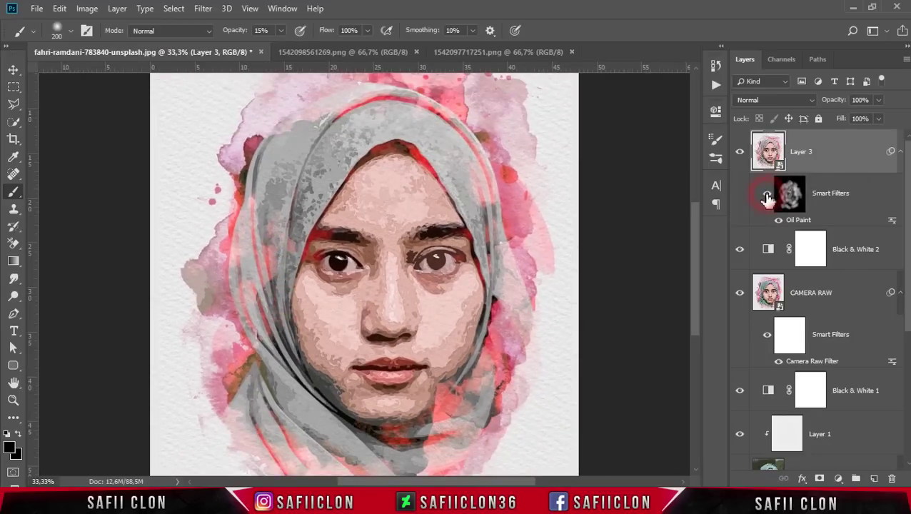
{"action": "left_click", "coordinate": [835, 153]}
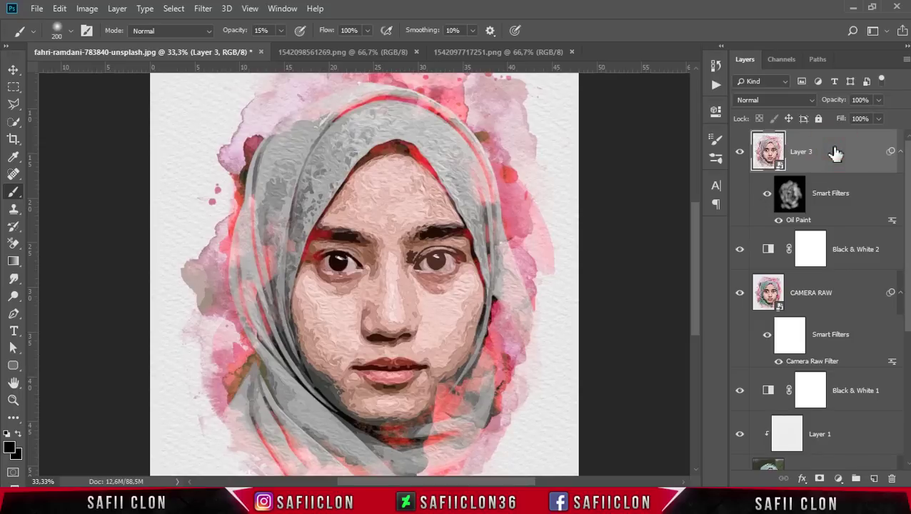
Stamp visible layers into a new layer named COLOR EFEX PRO and convert it to a smart object.
{"action": "key", "text": "ctrl+shift+alt+e"}
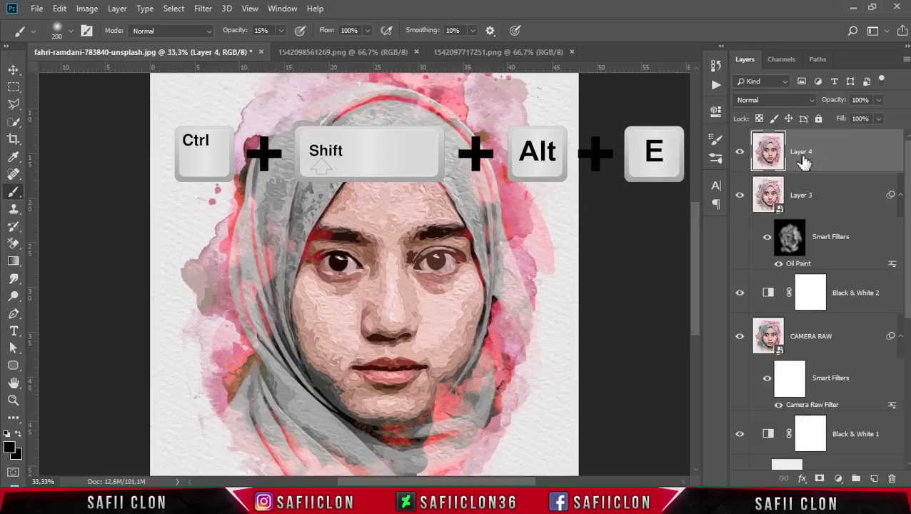
{"action": "double_click", "coordinate": [801, 153]}
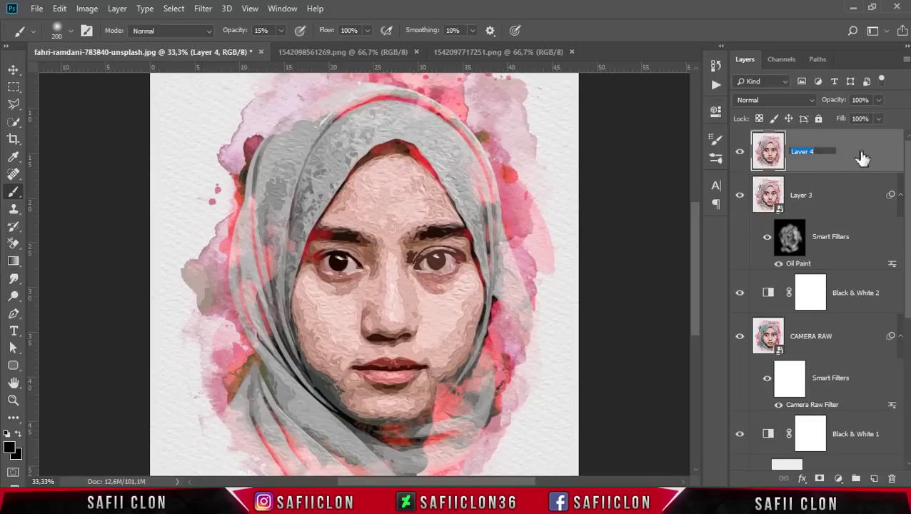
{"action": "type", "text": "COLOR EFEX"}
{"action": "type", "text": "PRO"}
{"action": "key", "text": "Return"}
{"action": "right_click", "coordinate": [838, 157]}
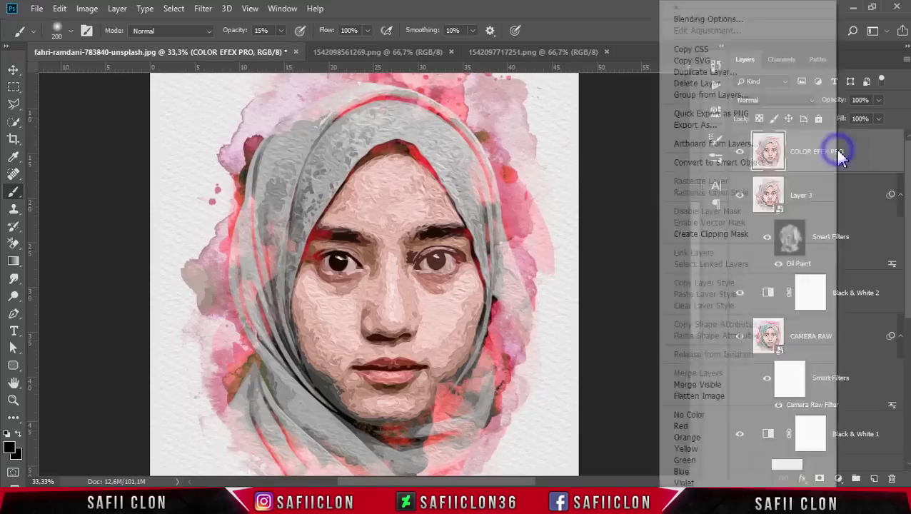
{"action": "left_click", "coordinate": [722, 163]}
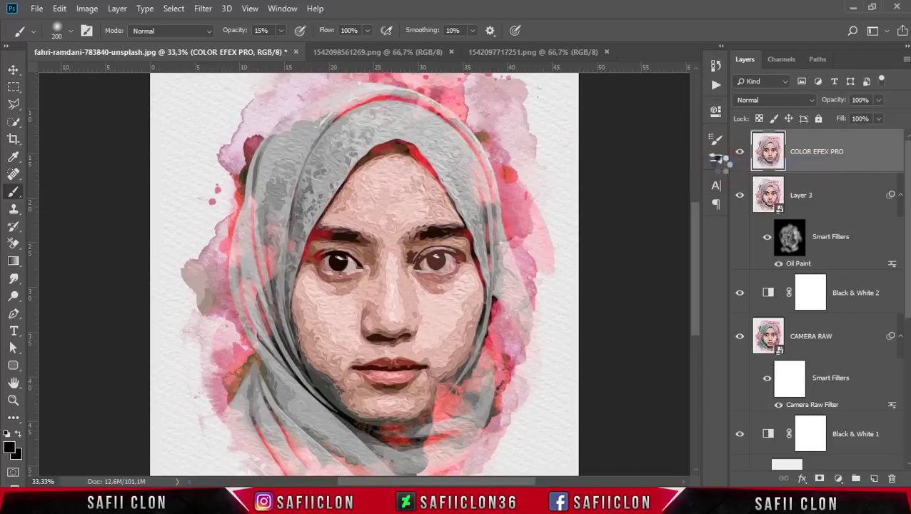
{"action": "left_click", "coordinate": [203, 8]}
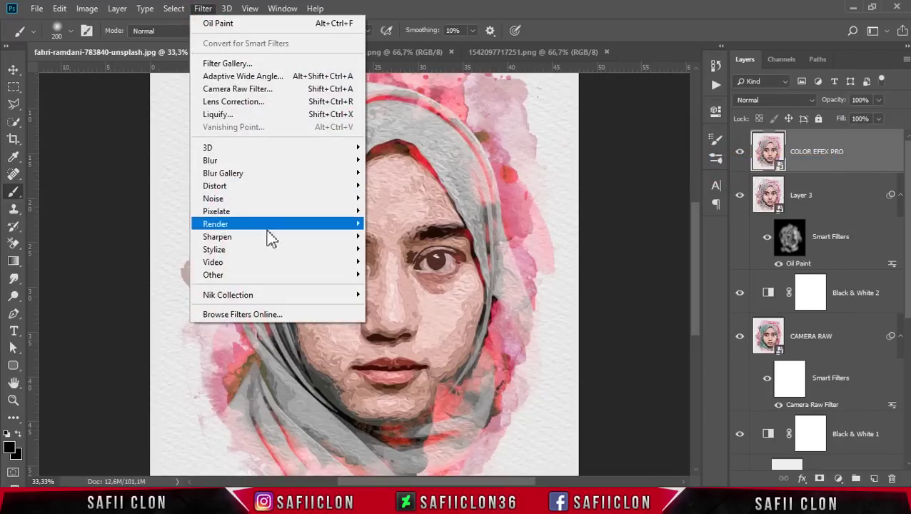
{"action": "mouse_move", "coordinate": [228, 294]}
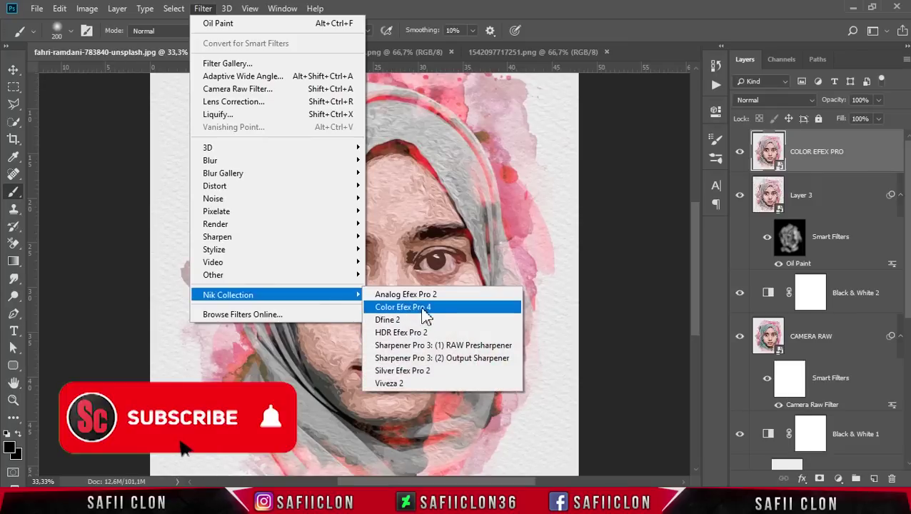
Apply Brilliance / Warmth in Color Efex Pro 4 with saturation 13% and perceptual saturation 12%.
{"action": "left_click", "coordinate": [415, 308]}
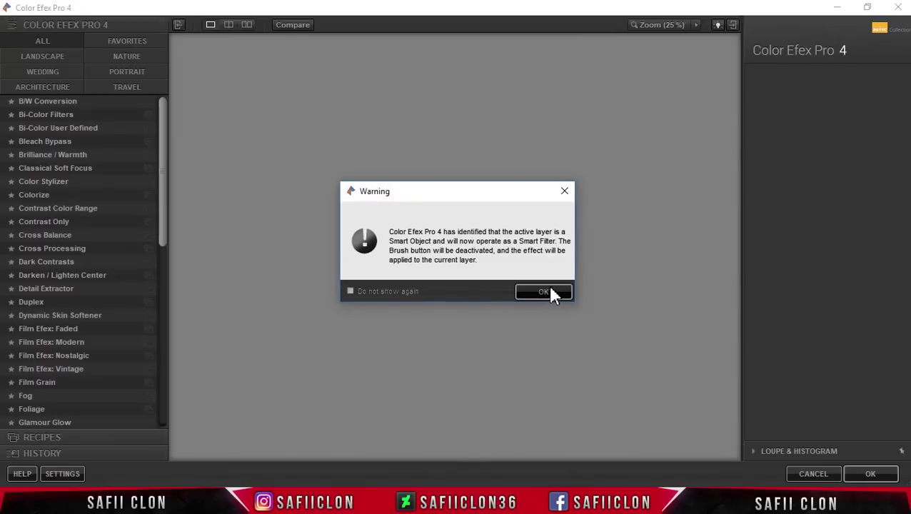
{"action": "left_click", "coordinate": [548, 292]}
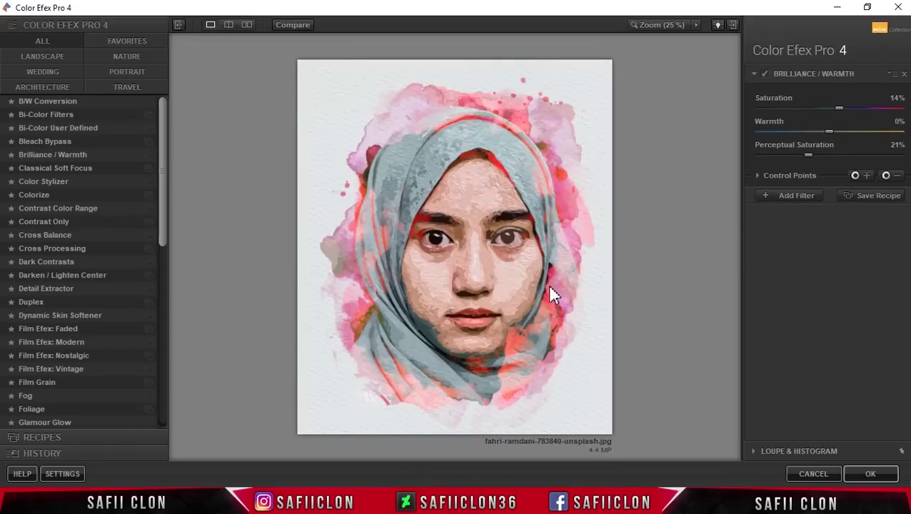
{"action": "left_click", "coordinate": [54, 155]}
{"action": "left_click_drag", "start_coordinate": [831, 112], "coordinate": [838, 112]}
{"action": "left_click_drag", "start_coordinate": [759, 157], "coordinate": [808, 161]}
{"action": "left_click", "coordinate": [765, 73]}
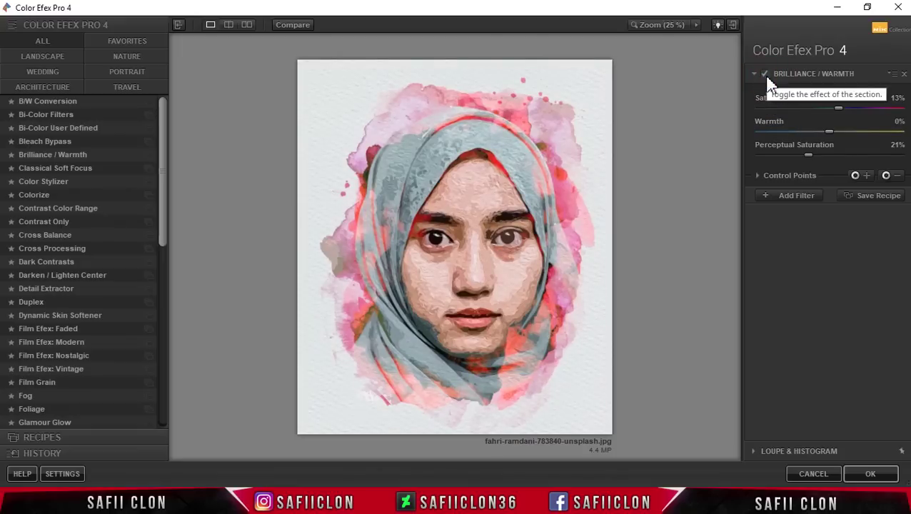
Stack Detail Extractor at 8%, contrast 3%, saturation 26%, Large radius, lifted shadows, and apply.
{"action": "left_click", "coordinate": [785, 197]}
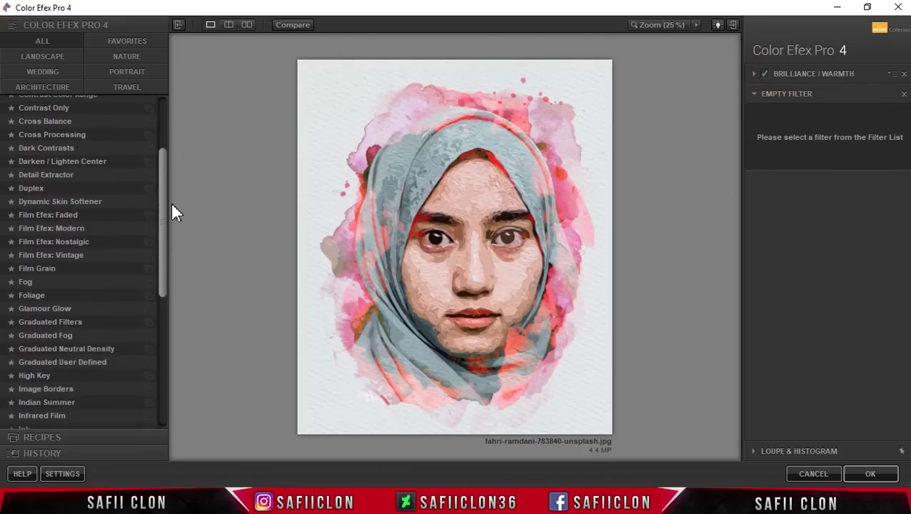
{"action": "left_click_drag", "start_coordinate": [168, 154], "coordinate": [142, 216]}
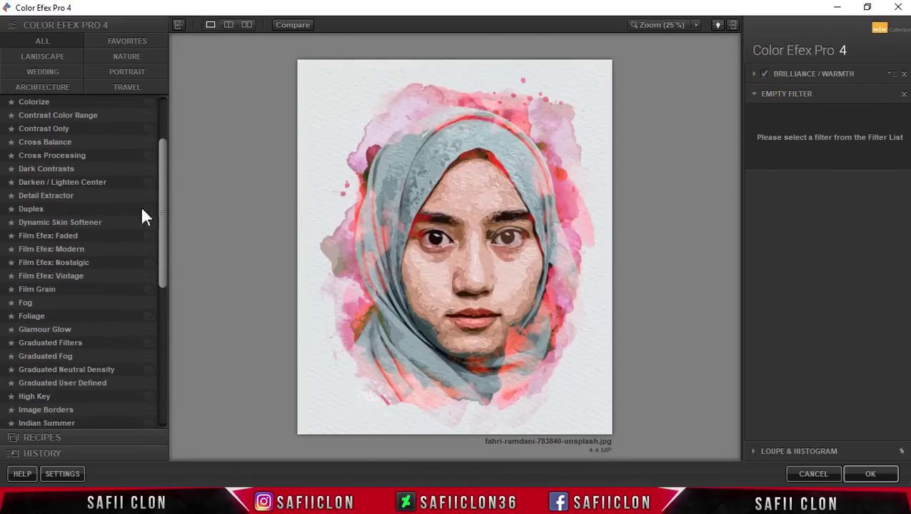
{"action": "left_click", "coordinate": [48, 199]}
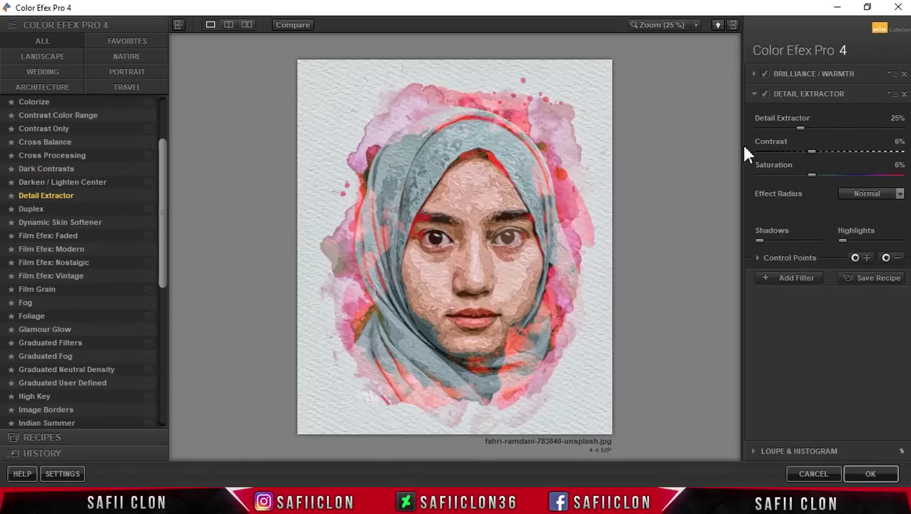
{"action": "left_click_drag", "start_coordinate": [784, 133], "coordinate": [770, 133]}
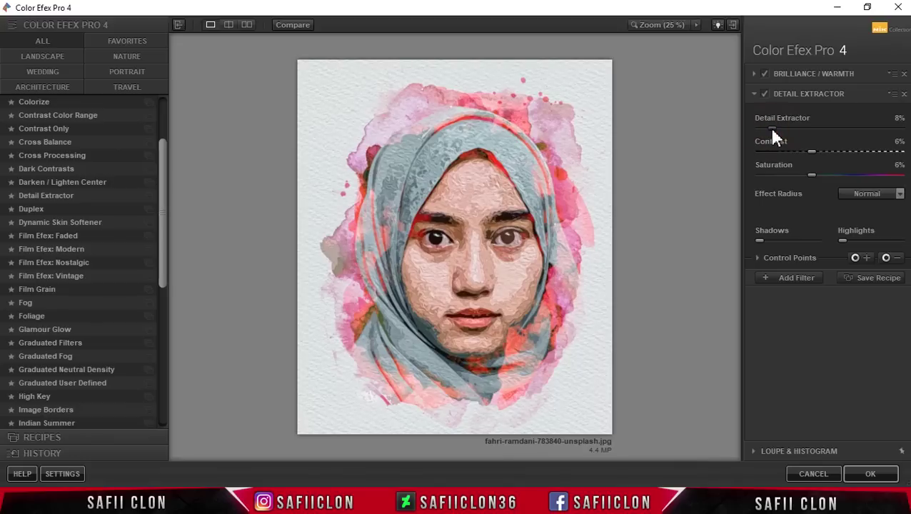
{"action": "left_click_drag", "start_coordinate": [811, 153], "coordinate": [807, 152]}
{"action": "left_click_drag", "start_coordinate": [809, 174], "coordinate": [829, 174]}
{"action": "left_click", "coordinate": [860, 193]}
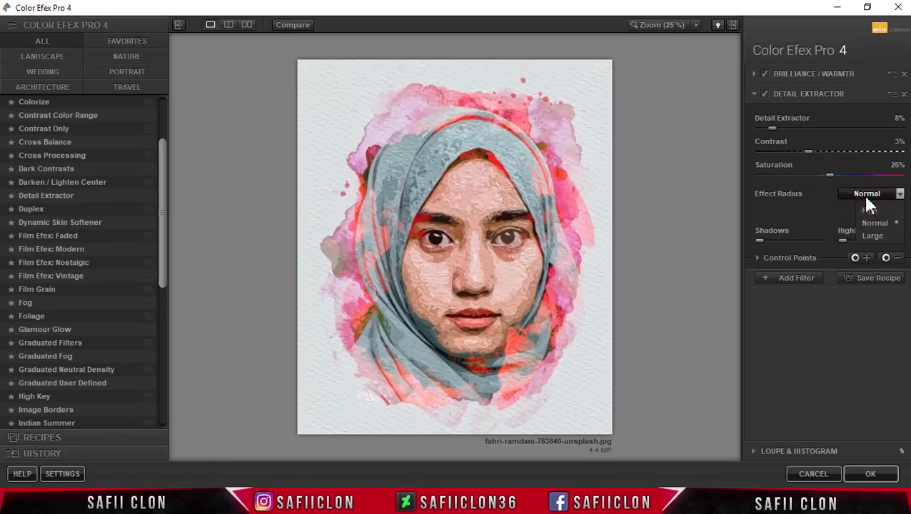
{"action": "left_click", "coordinate": [881, 235]}
{"action": "left_click_drag", "start_coordinate": [771, 240], "coordinate": [781, 240]}
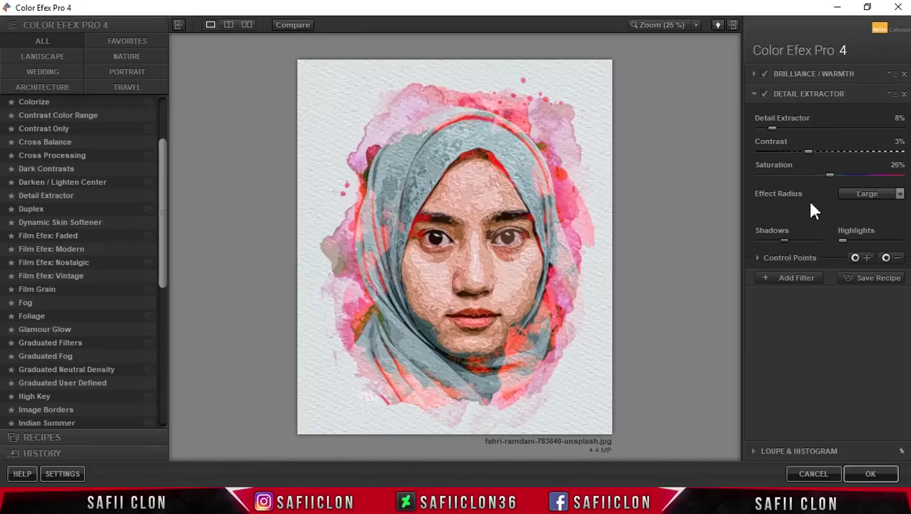
{"action": "left_click", "coordinate": [870, 475]}
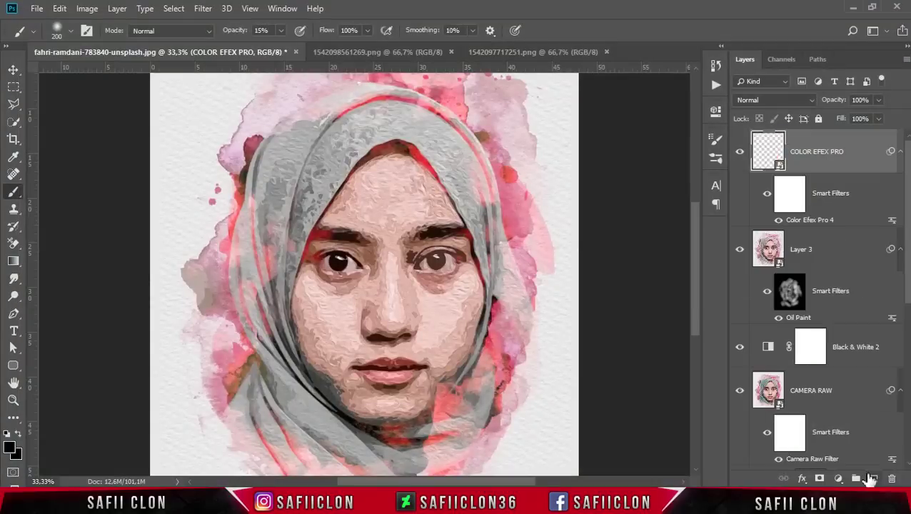
Add a new empty Layer 4 above the COLOR EFEX PRO layer.
{"action": "key", "text": "ctrl+minus"}
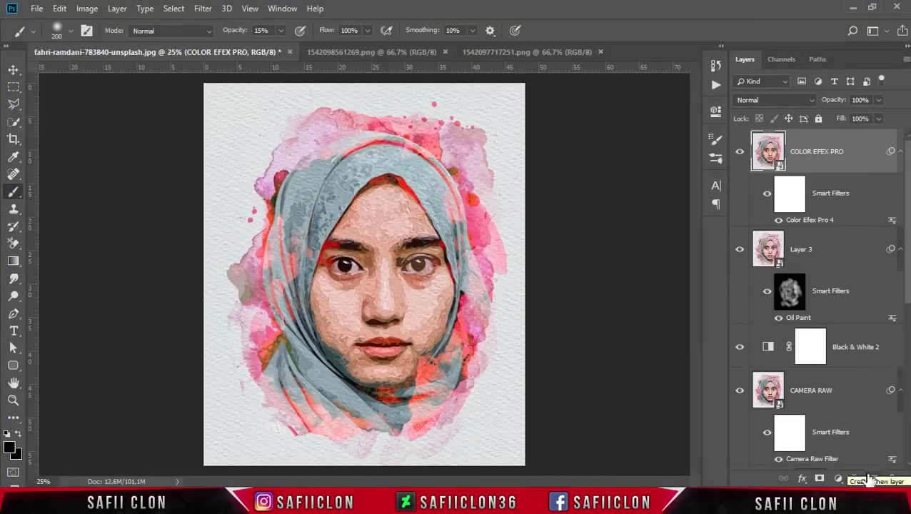
{"action": "left_click", "coordinate": [842, 146]}
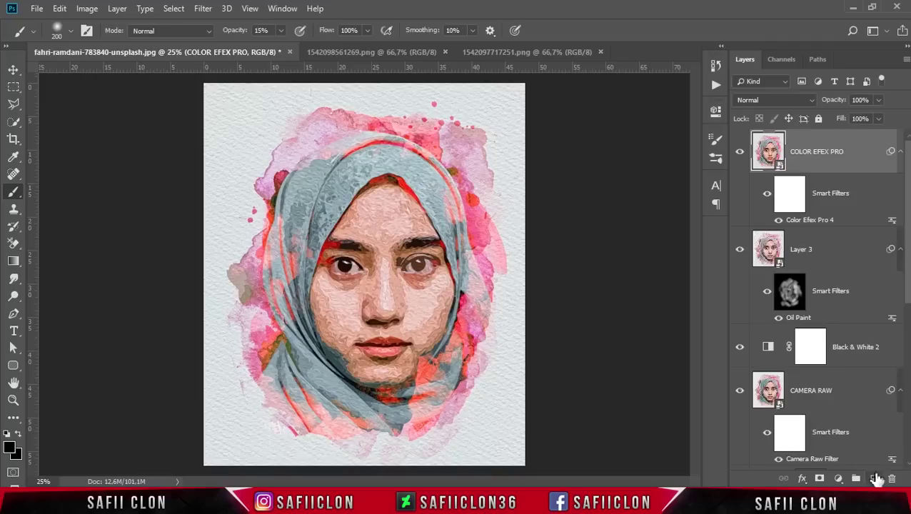
{"action": "left_click", "coordinate": [877, 479]}
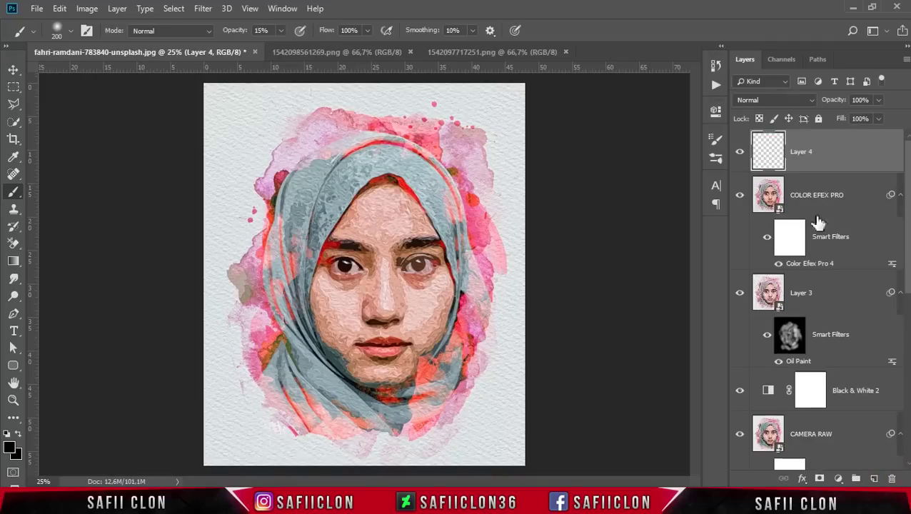
{"action": "left_click", "coordinate": [846, 152]}
Set the Brush Tool to near-black 020202 at 16% opacity and test a faint stroke.
{"action": "right_click", "coordinate": [12, 192]}
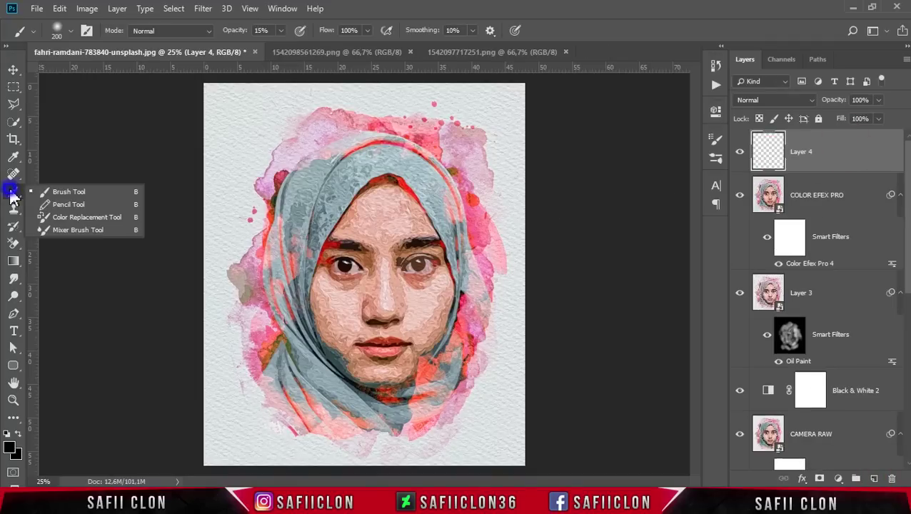
{"action": "left_click", "coordinate": [62, 191]}
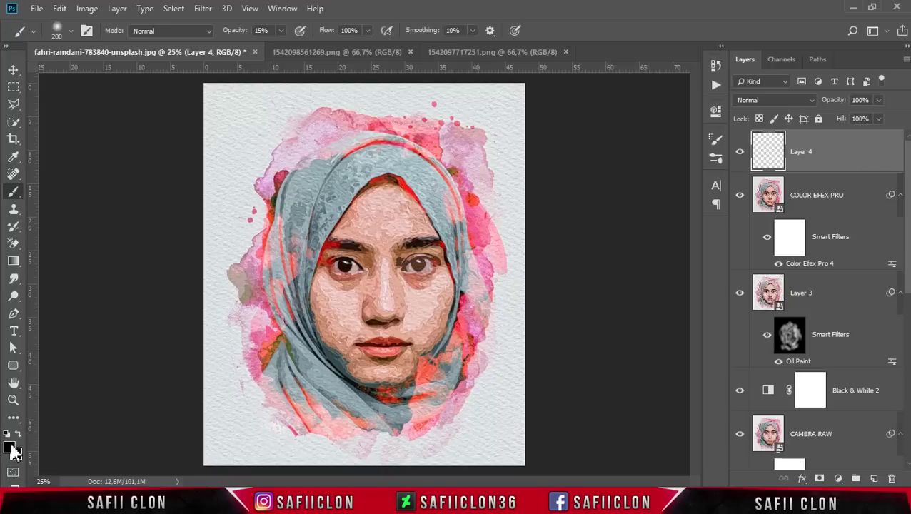
{"action": "left_click", "coordinate": [10, 447]}
{"action": "left_click", "coordinate": [558, 257]}
{"action": "left_click", "coordinate": [857, 84]}
{"action": "left_click", "coordinate": [281, 30]}
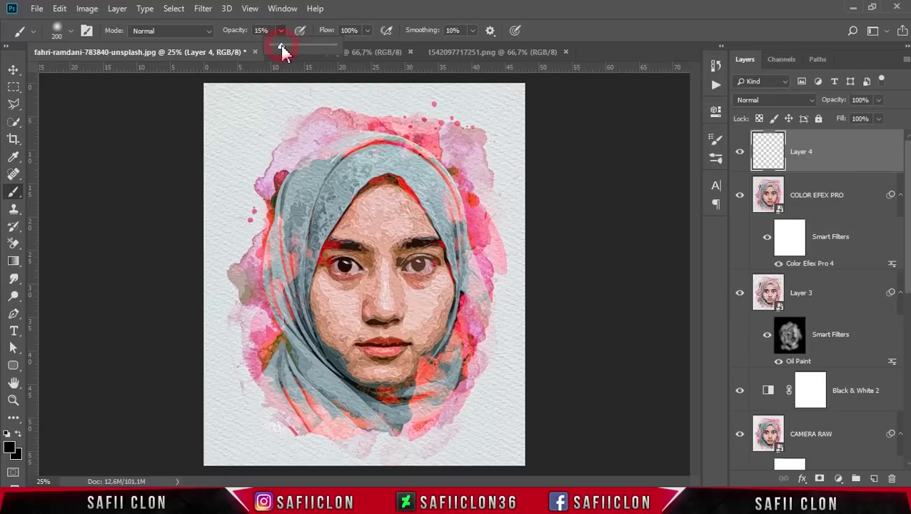
{"action": "left_click", "coordinate": [408, 12]}
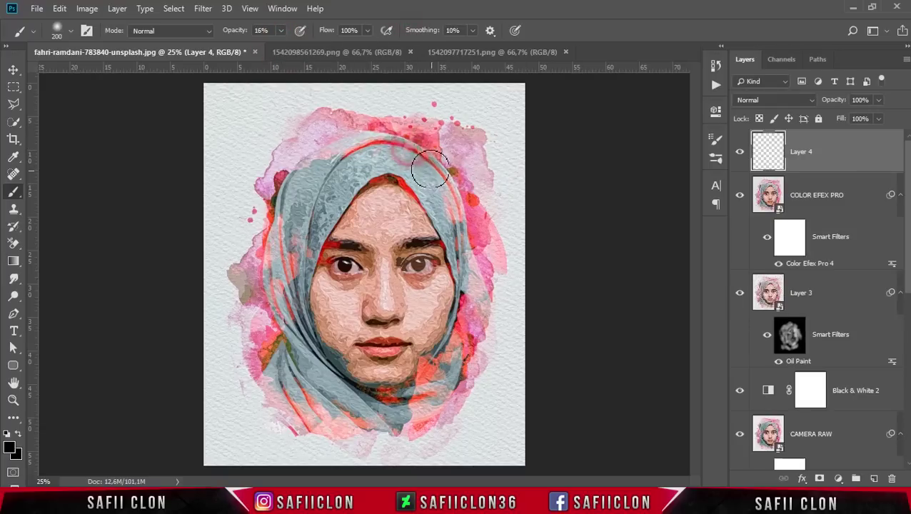
{"action": "left_click_drag", "start_coordinate": [431, 162], "coordinate": [463, 212]}
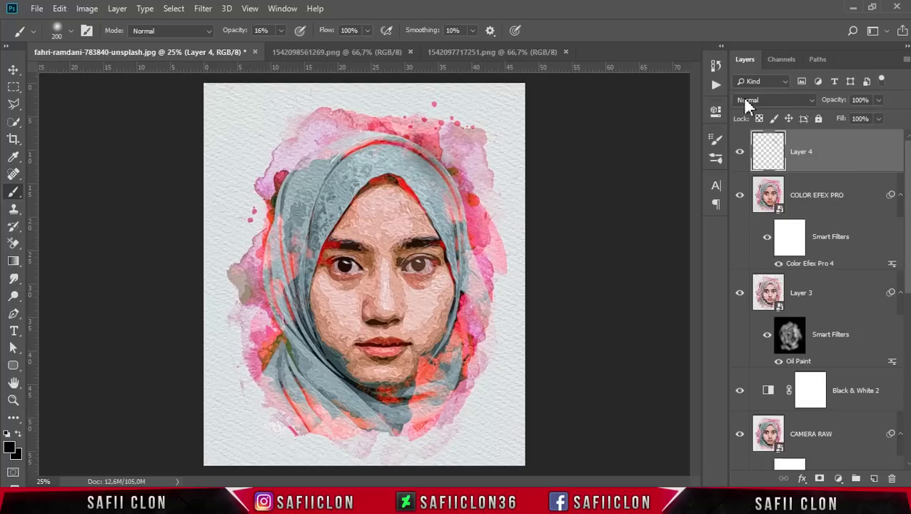
Set Layer 4 to Overlay and deepen the hijab's upper-left and lower scarf edges.
{"action": "left_click", "coordinate": [782, 100]}
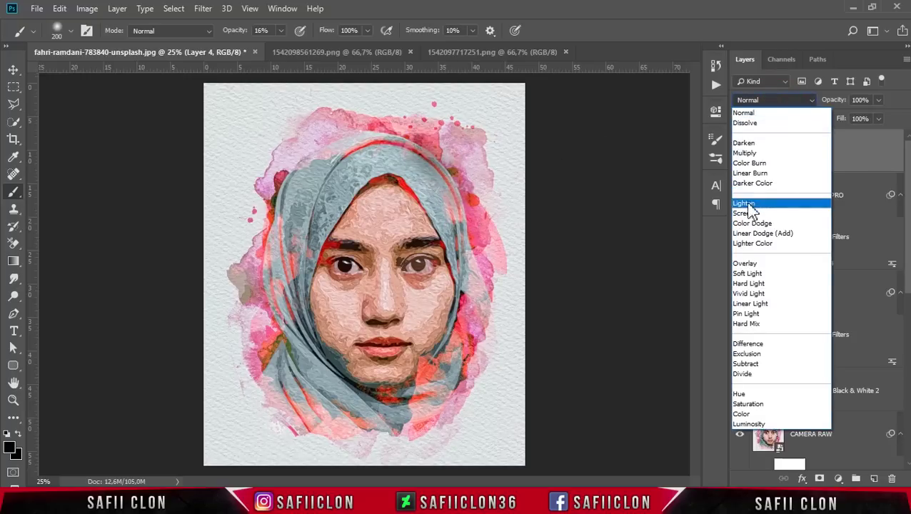
{"action": "left_click", "coordinate": [755, 264]}
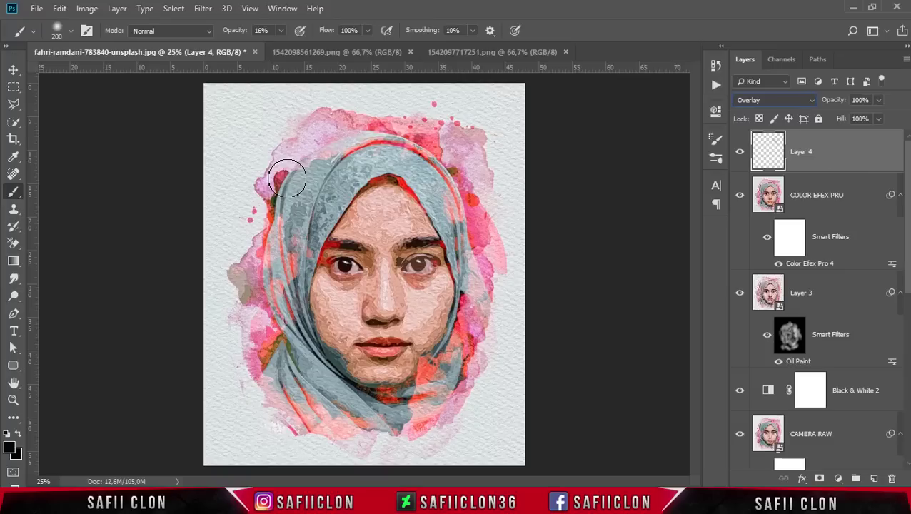
{"action": "mouse_move", "coordinate": [279, 177]}
{"action": "left_mouse_down"}
{"action": "mouse_move", "coordinate": [259, 267]}
{"action": "mouse_move", "coordinate": [282, 325]}
{"action": "left_mouse_up"}
{"action": "key", "text": "bracketleft"}
{"action": "key", "text": "bracketleft"}
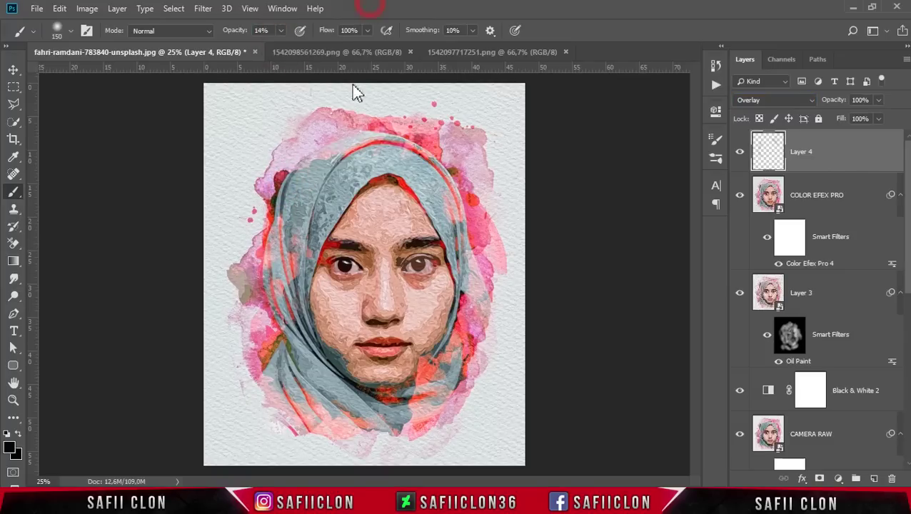
{"action": "left_click_drag", "start_coordinate": [297, 353], "coordinate": [307, 420]}
{"action": "left_click_drag", "start_coordinate": [332, 371], "coordinate": [411, 394]}
With a smaller brush, paint around the right eye, scarf top and right side, and lips.
{"action": "key", "text": "bracketleft"}
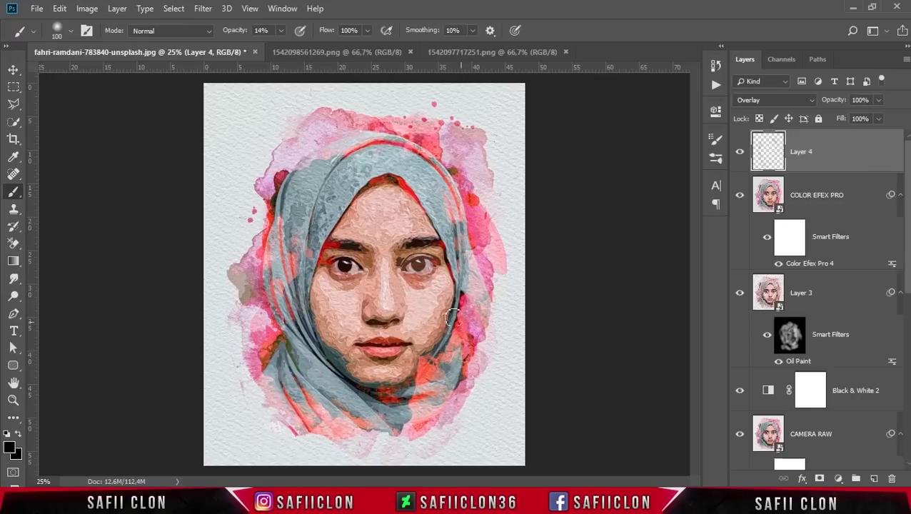
{"action": "left_click_drag", "start_coordinate": [412, 286], "coordinate": [423, 264]}
{"action": "left_click_drag", "start_coordinate": [330, 167], "coordinate": [457, 268]}
{"action": "key", "text": "bracketleft"}
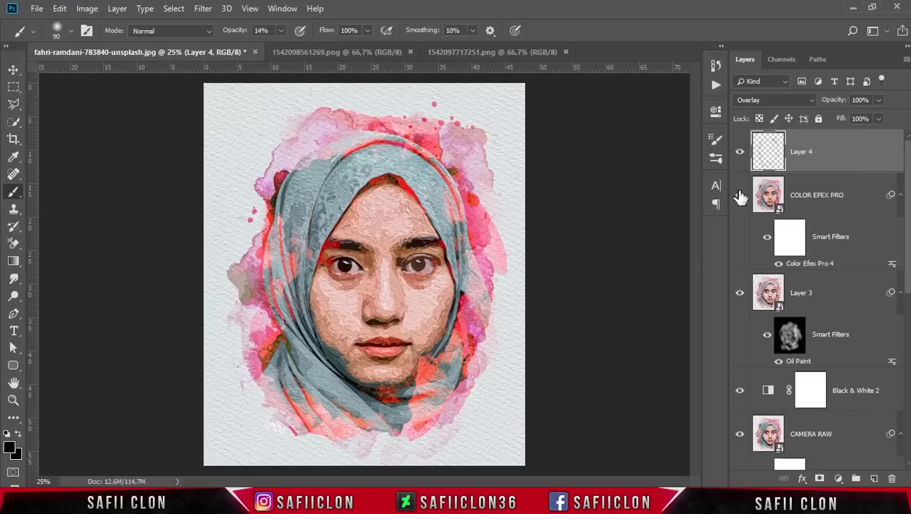
{"action": "left_click", "coordinate": [740, 154]}
{"action": "left_click", "coordinate": [740, 154]}
{"action": "mouse_move", "coordinate": [369, 346]}
{"action": "left_mouse_down"}
{"action": "mouse_move", "coordinate": [383, 350]}
{"action": "mouse_move", "coordinate": [378, 321]}
{"action": "left_mouse_up"}
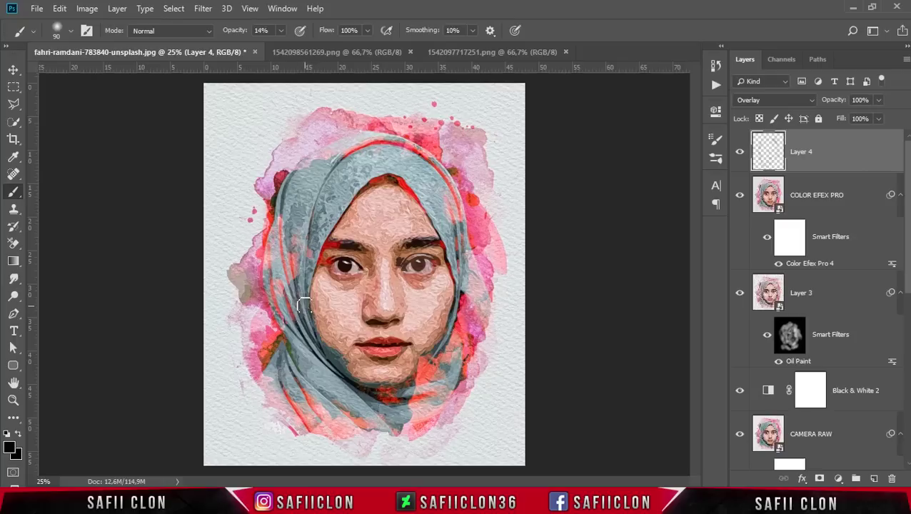
At 6% brush opacity, add faint strokes left of the hijab and around the portrait's bottom.
{"action": "left_click_drag", "start_coordinate": [281, 30], "coordinate": [275, 52]}
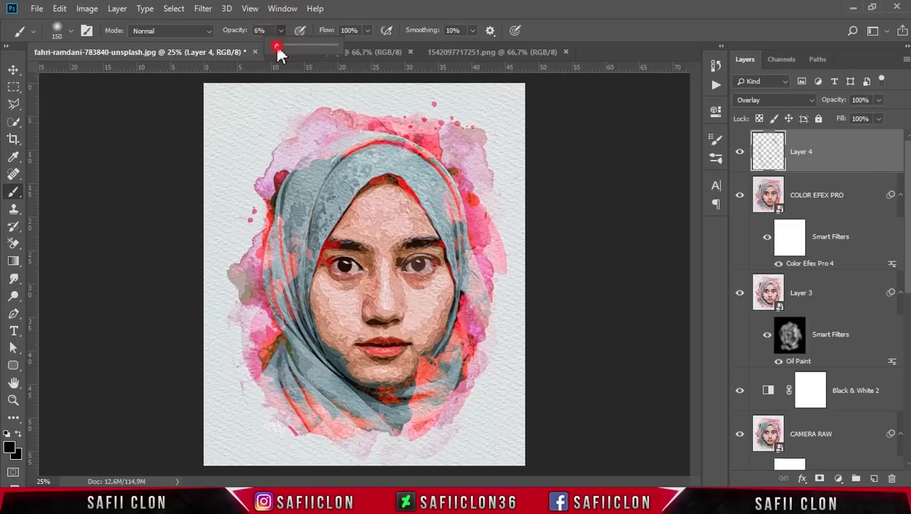
{"action": "mouse_move", "coordinate": [271, 187]}
{"action": "left_mouse_down"}
{"action": "mouse_move", "coordinate": [249, 268]}
{"action": "mouse_move", "coordinate": [285, 423]}
{"action": "mouse_move", "coordinate": [382, 435]}
{"action": "mouse_move", "coordinate": [372, 437]}
{"action": "mouse_move", "coordinate": [402, 454]}
{"action": "mouse_move", "coordinate": [483, 331]}
{"action": "mouse_move", "coordinate": [485, 301]}
{"action": "mouse_move", "coordinate": [474, 152]}
{"action": "mouse_move", "coordinate": [396, 116]}
{"action": "left_mouse_up"}
{"action": "left_click_drag", "start_coordinate": [393, 439], "coordinate": [387, 441]}
{"action": "left_click", "coordinate": [740, 156]}
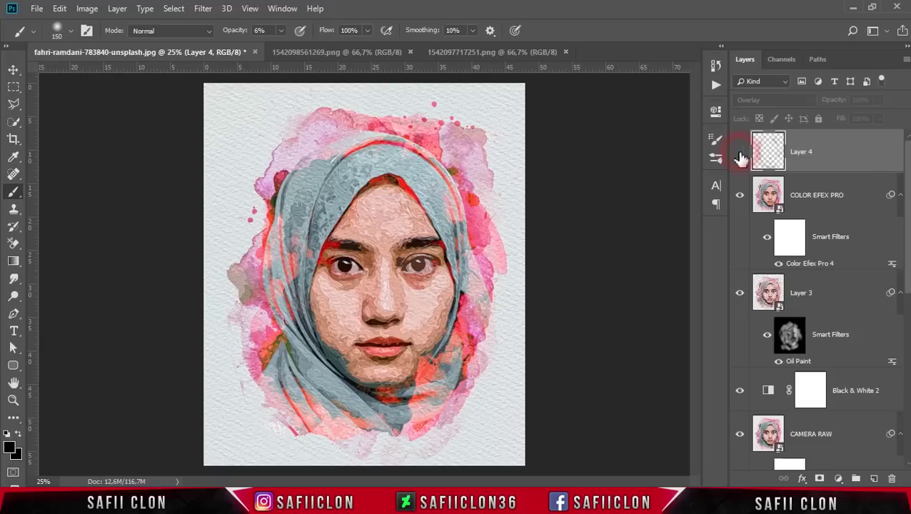
{"action": "left_click", "coordinate": [740, 156]}
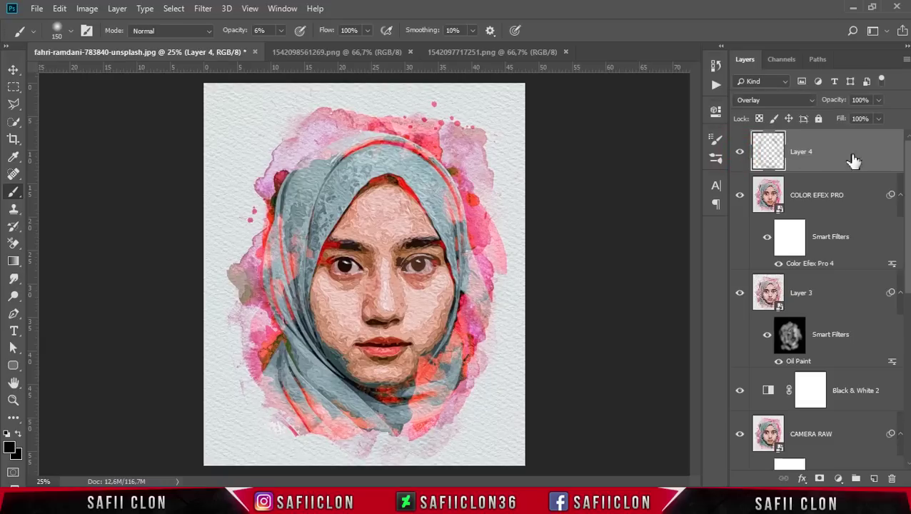
{"action": "key", "text": "ctrl+minus"}
{"action": "key", "text": "ctrl+minus"}
{"action": "key", "text": "ctrl+plus"}
{"action": "key", "text": "ctrl+plus"}
Bring up the Bandicam recorder window over the finished portrait.
{"action": "left_click", "coordinate": [378, 483]}
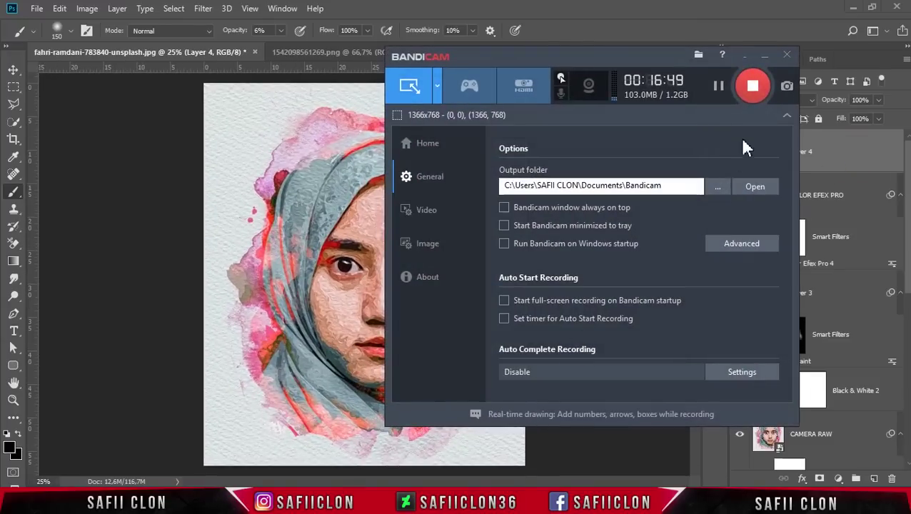